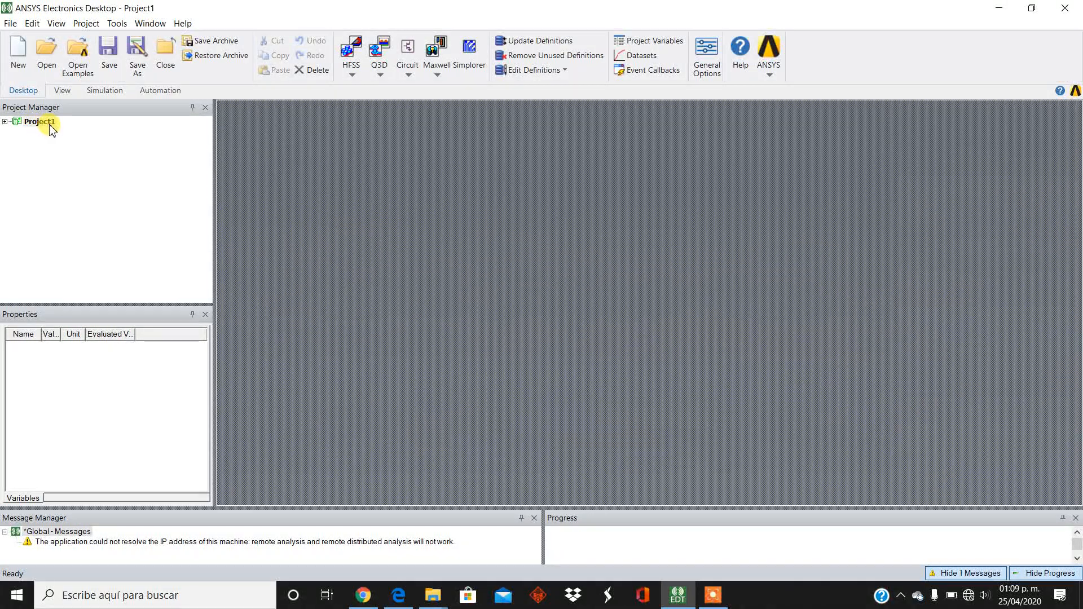
Insert a new HFSS design into Project1
{"action": "left_click", "coordinate": [5, 123]}
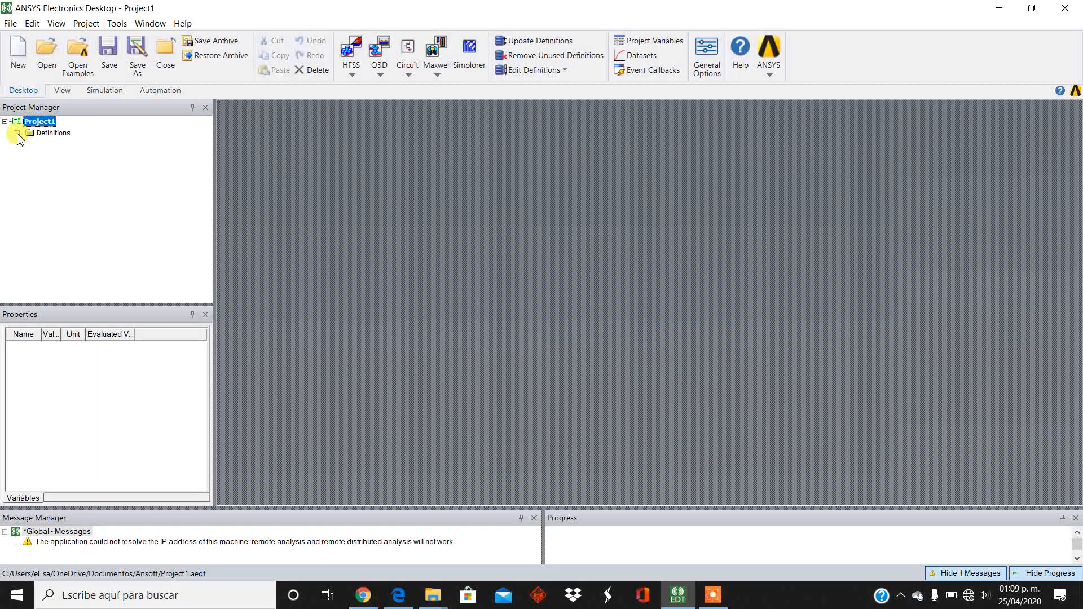
{"action": "left_click", "coordinate": [17, 134]}
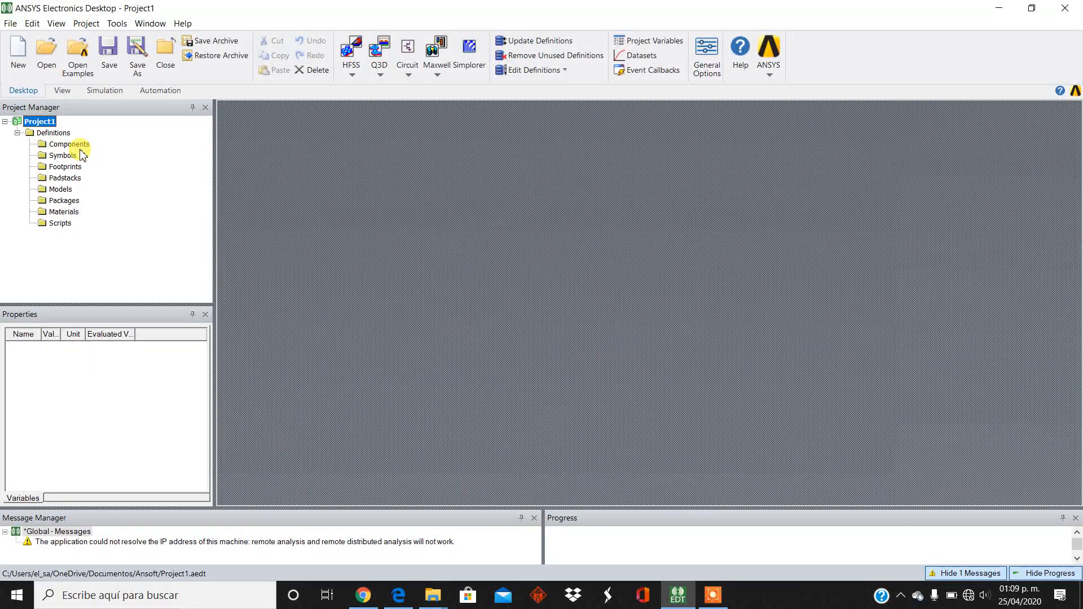
{"action": "left_click", "coordinate": [17, 133]}
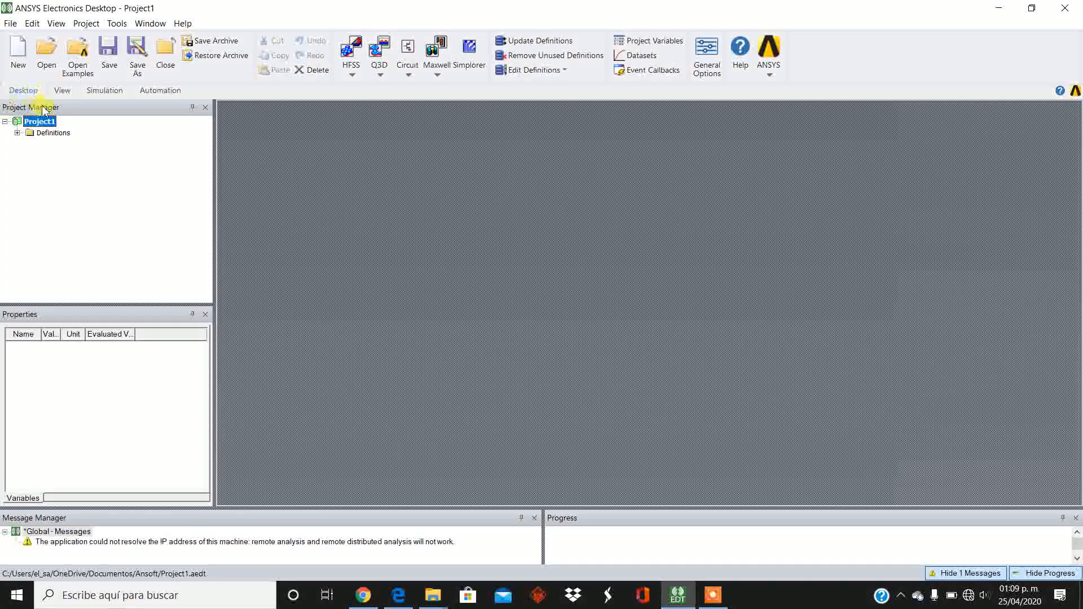
{"action": "left_click", "coordinate": [352, 75]}
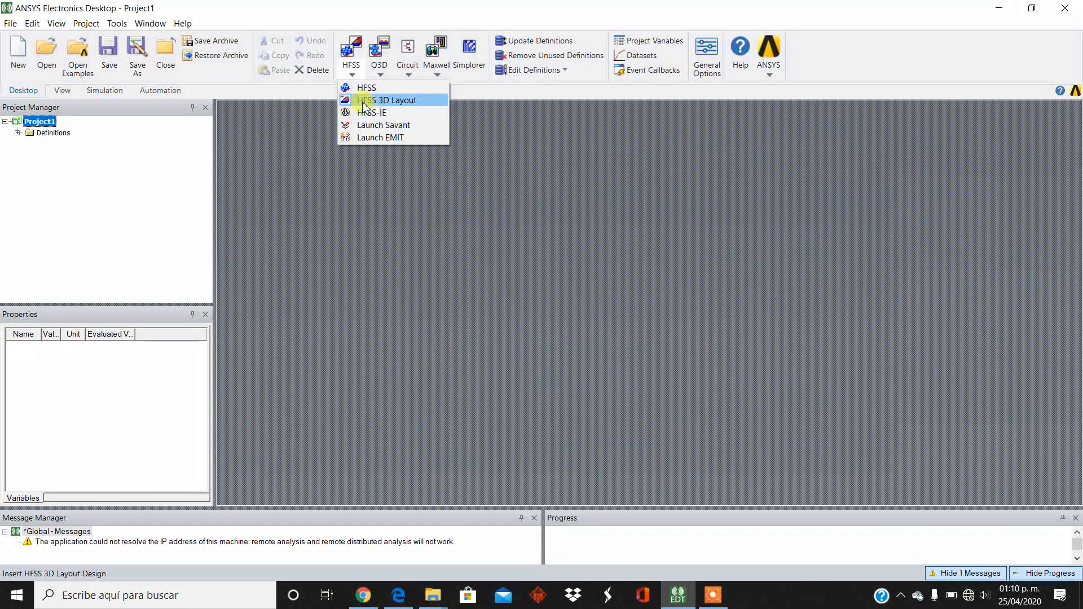
{"action": "left_click", "coordinate": [163, 185]}
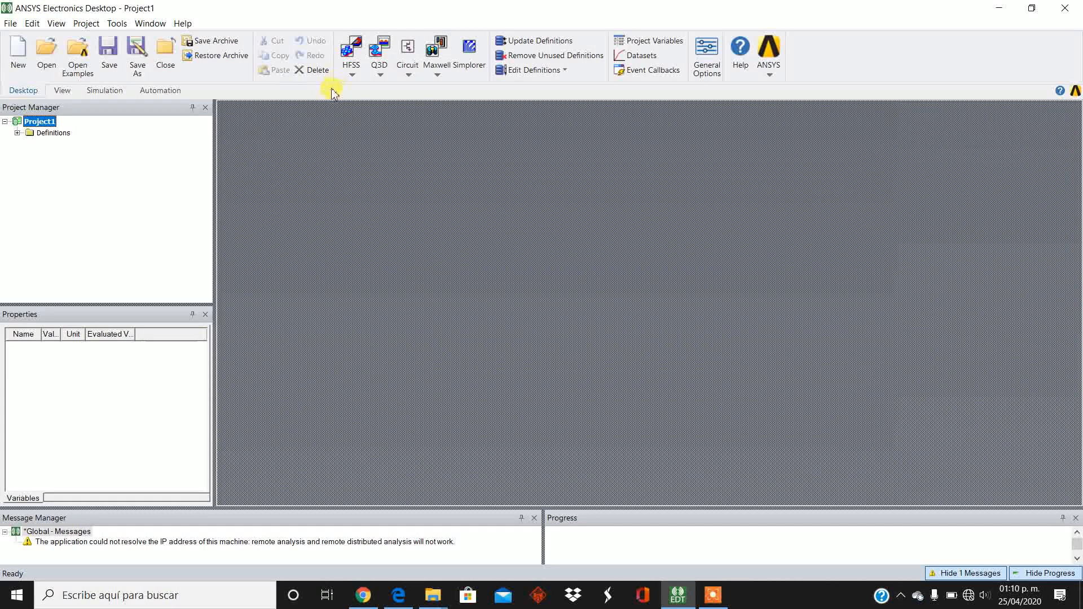
{"action": "left_click", "coordinate": [350, 73]}
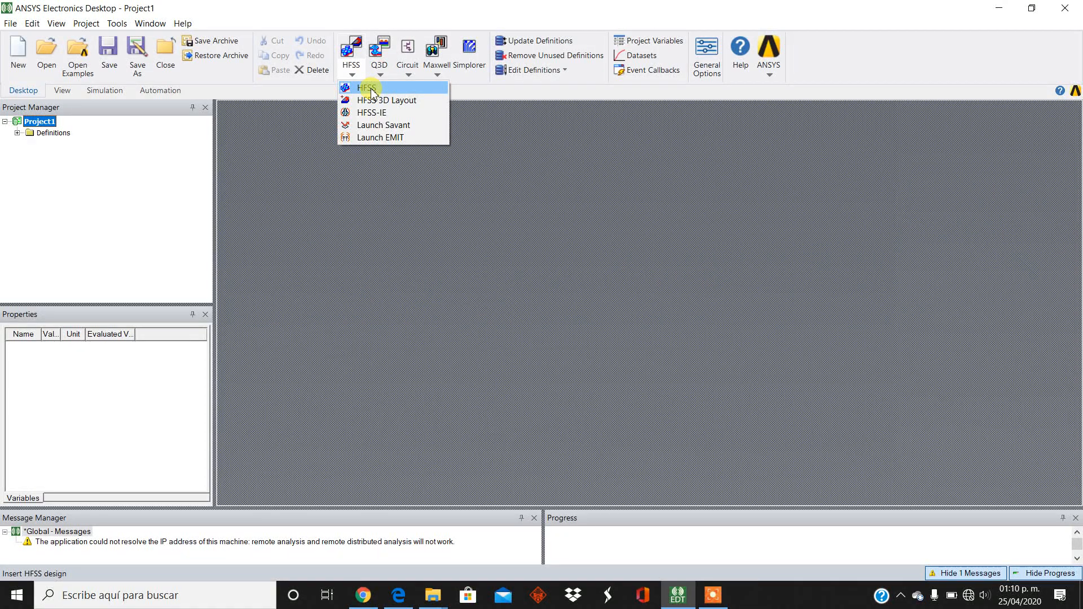
{"action": "left_click", "coordinate": [371, 88]}
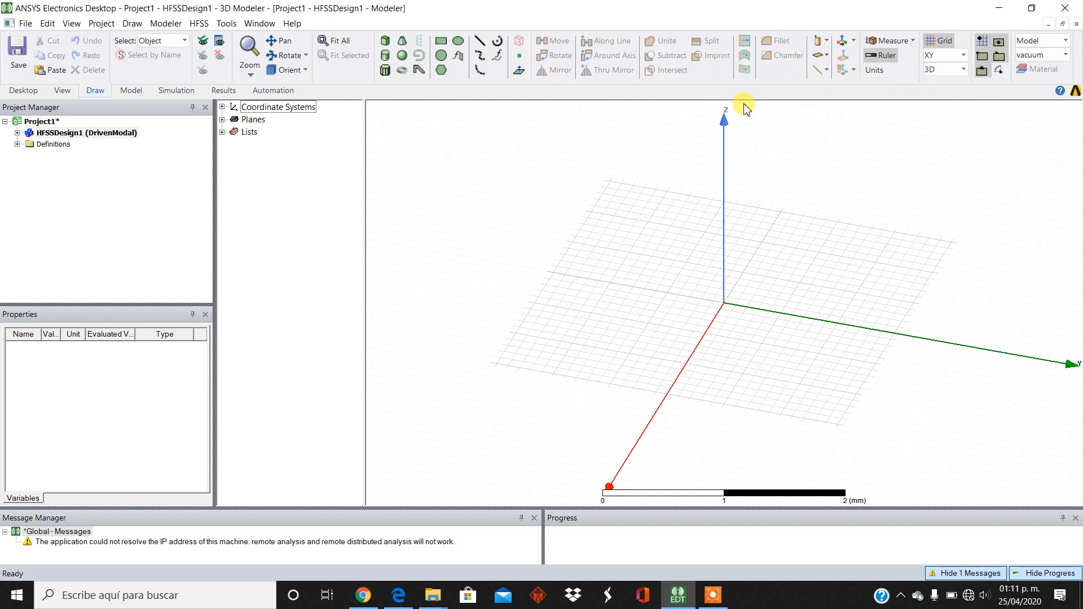
Switch the drawing plane from XY to YZ and ZX, and return it to XY
{"action": "left_click", "coordinate": [963, 56]}
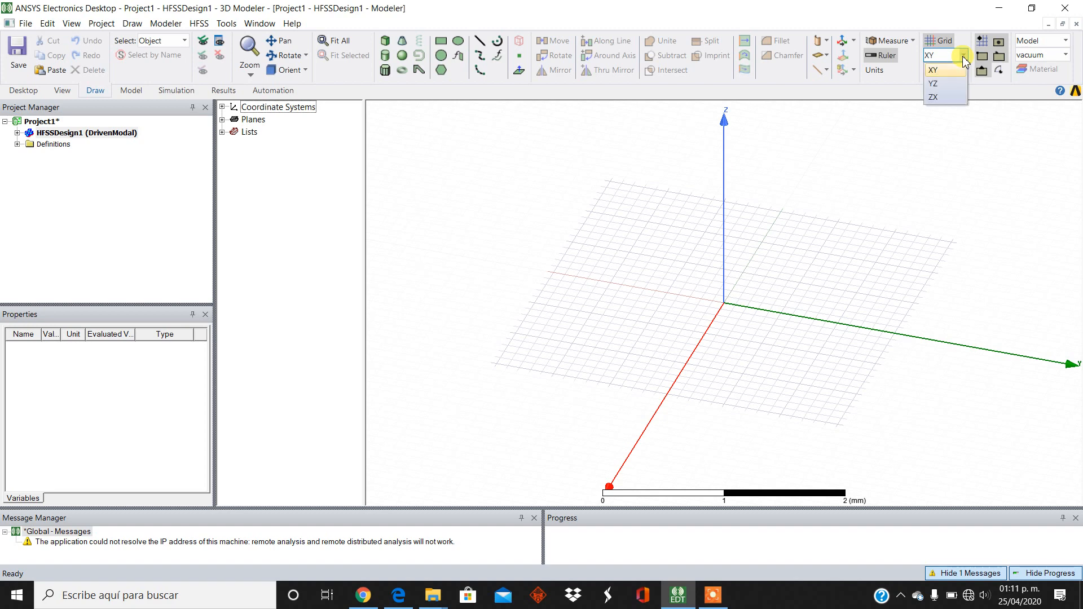
{"action": "left_click", "coordinate": [934, 84]}
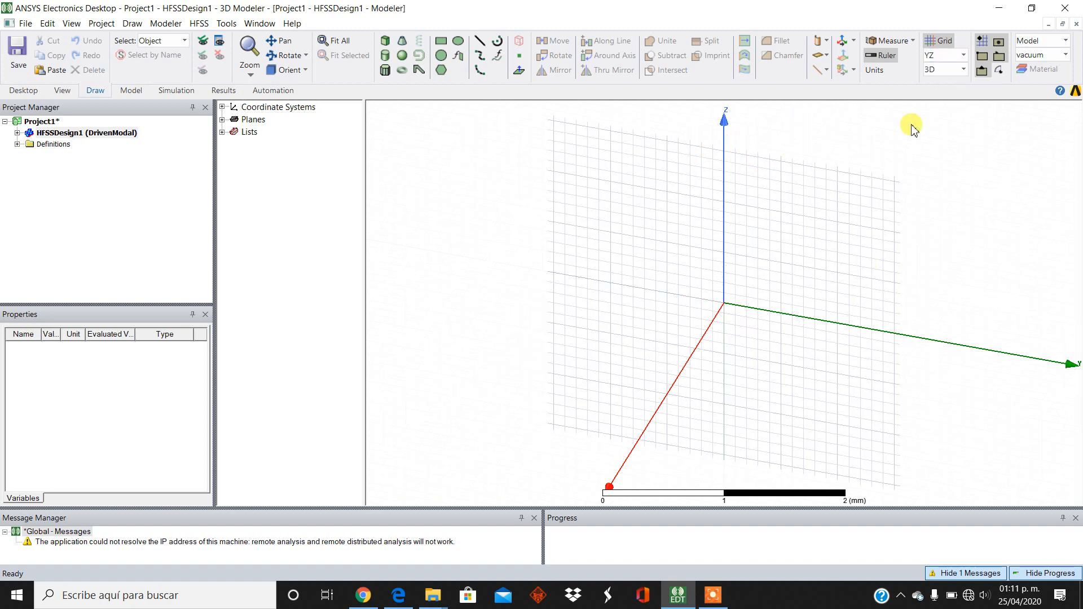
{"action": "left_click", "coordinate": [960, 56]}
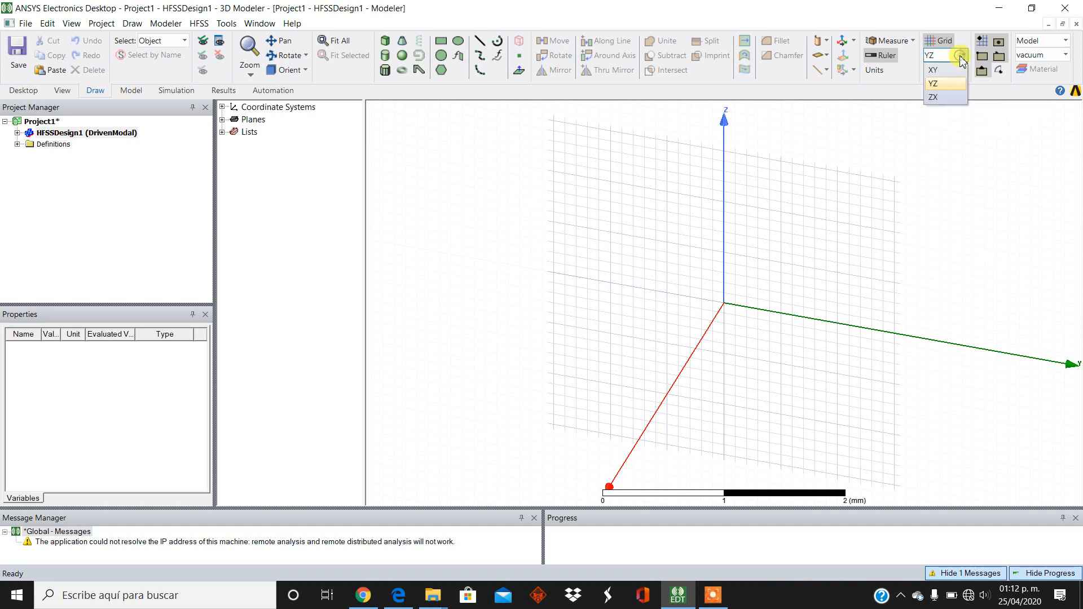
{"action": "left_click", "coordinate": [943, 97]}
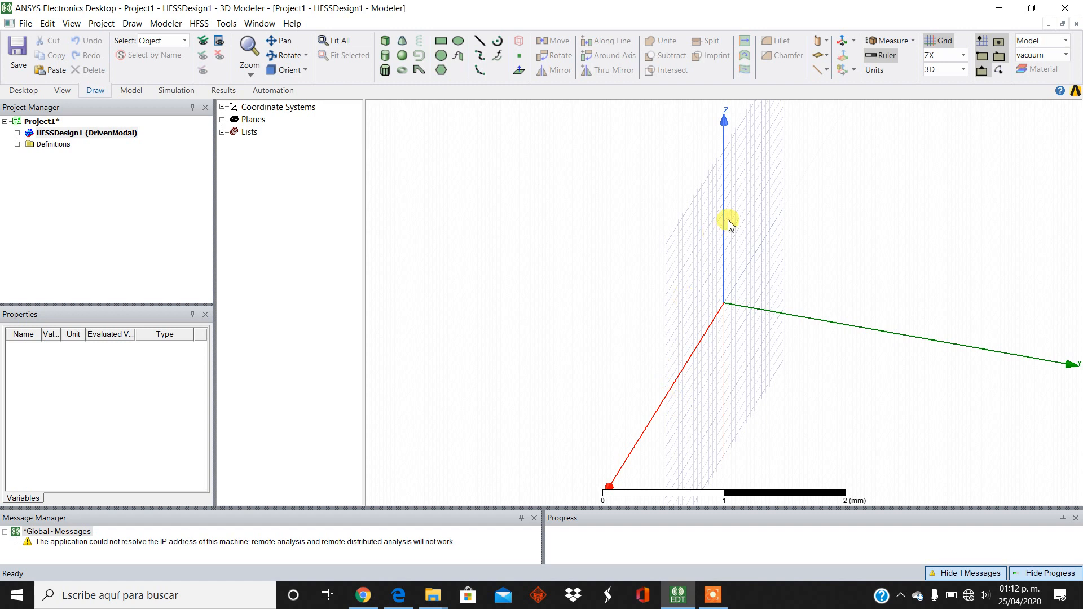
{"action": "left_click", "coordinate": [958, 56]}
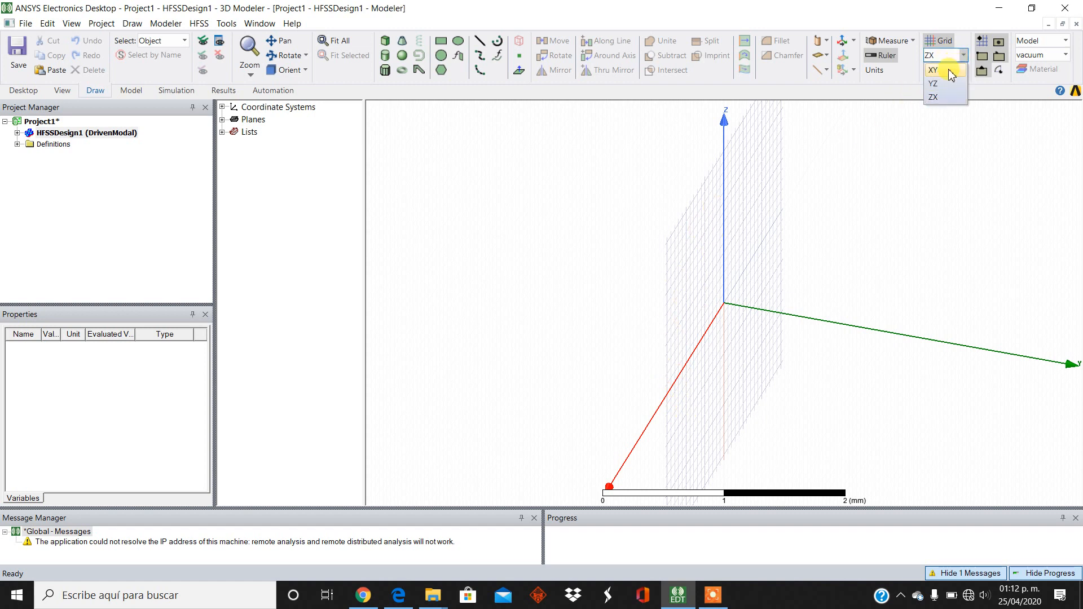
{"action": "left_click", "coordinate": [950, 70]}
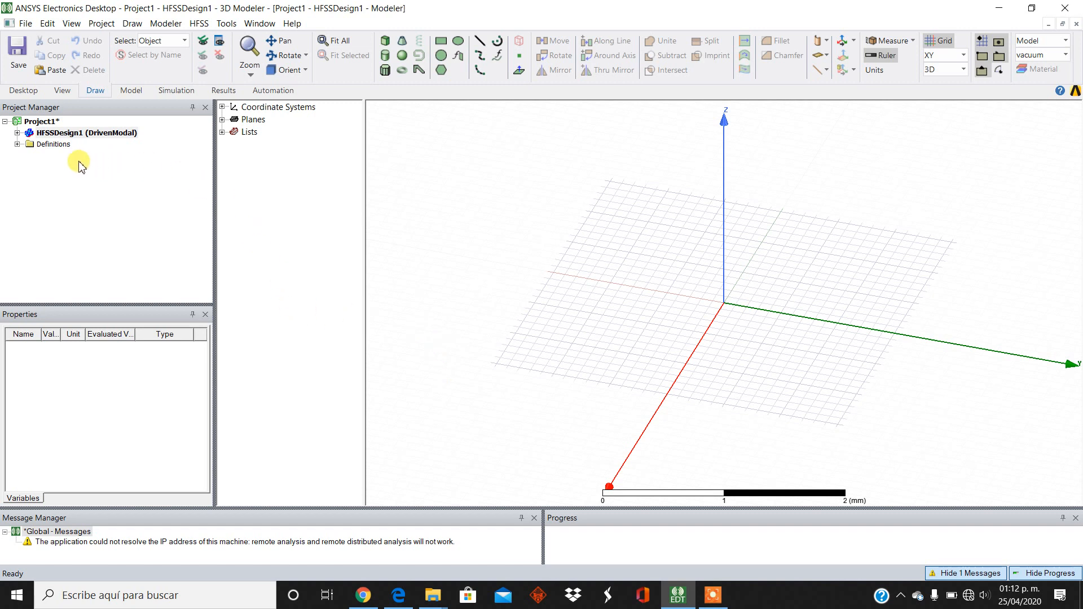
Expand HFSSDesign1 and examine its branches, including Analysis
{"action": "left_click", "coordinate": [17, 134]}
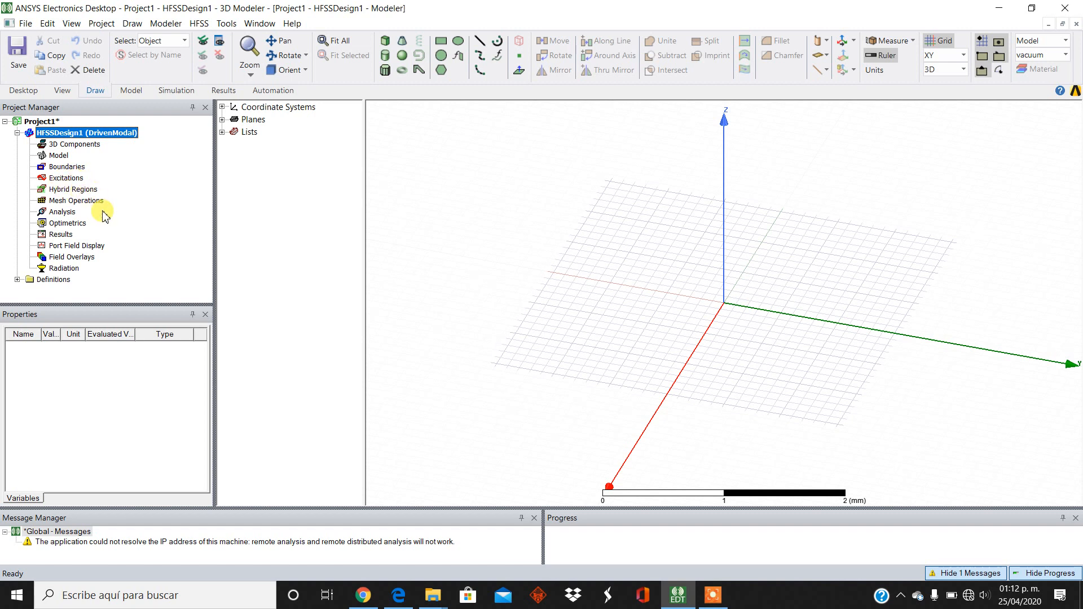
{"action": "left_click", "coordinate": [63, 212]}
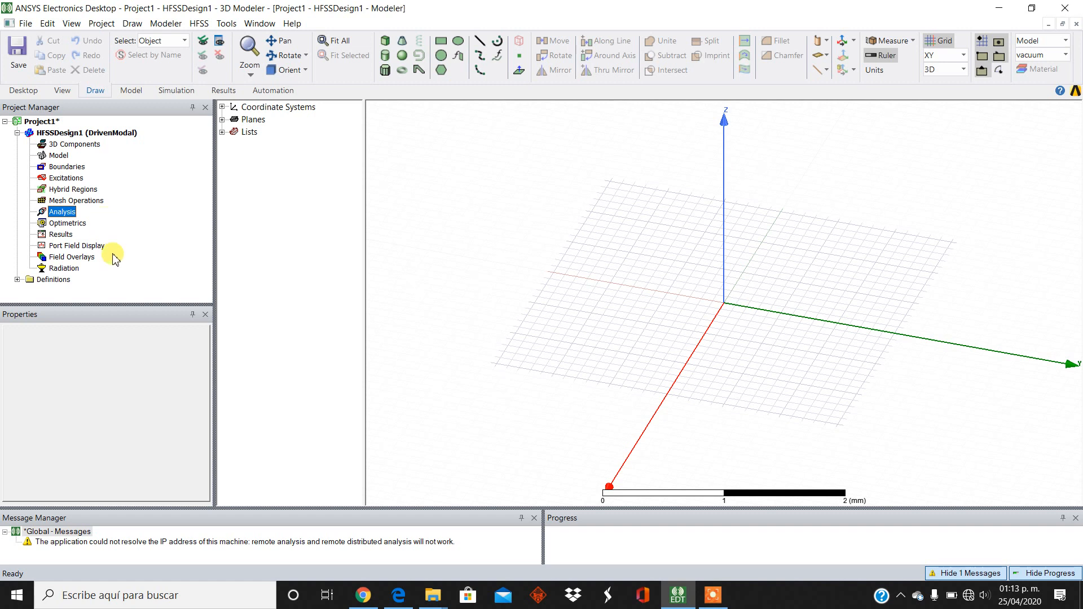
{"action": "left_click", "coordinate": [711, 600]}
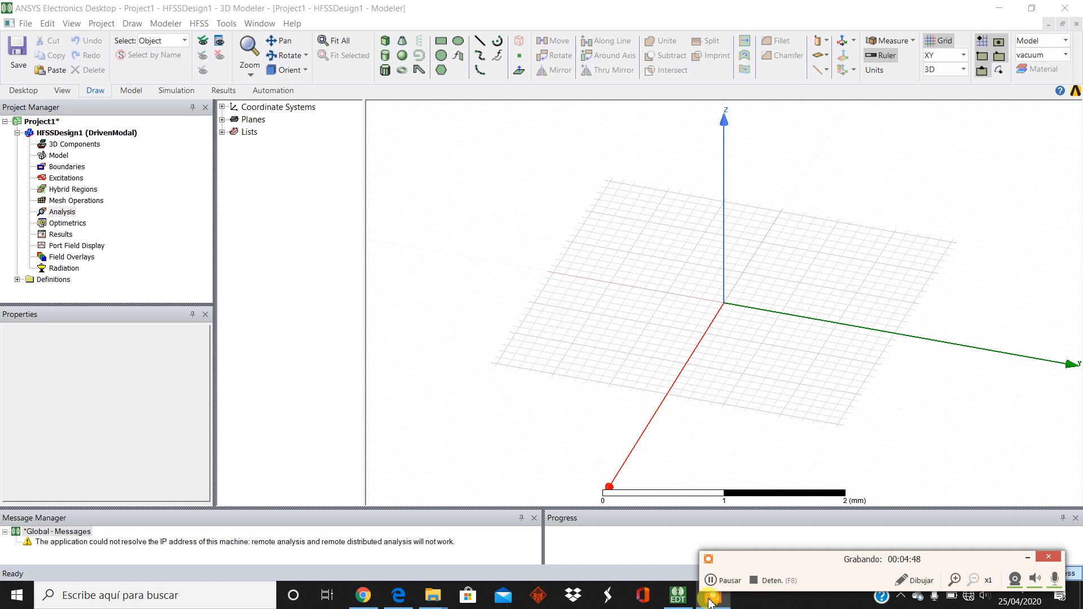
{"action": "left_click", "coordinate": [521, 414]}
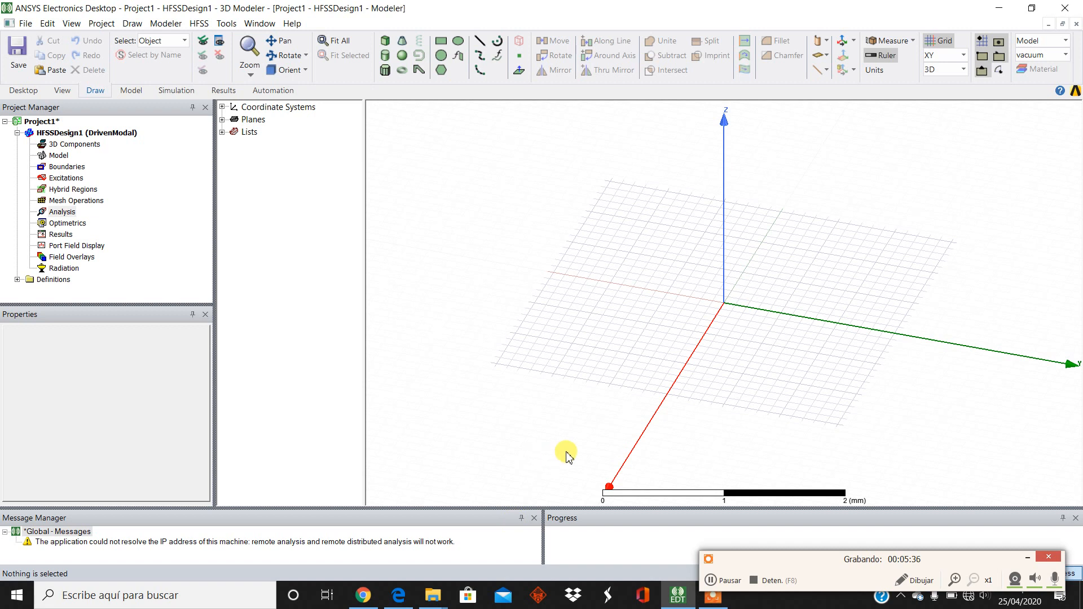
{"action": "left_click", "coordinate": [1025, 558]}
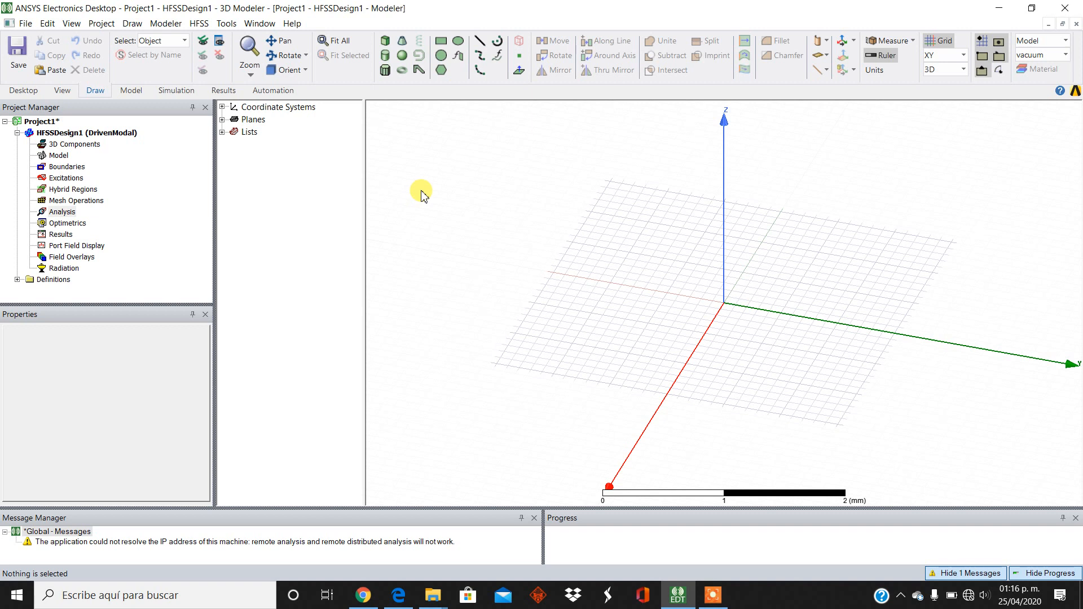
Draw a trial cylinder freehand upward from the origin on the XY plane and delete it
{"action": "left_click", "coordinate": [386, 56]}
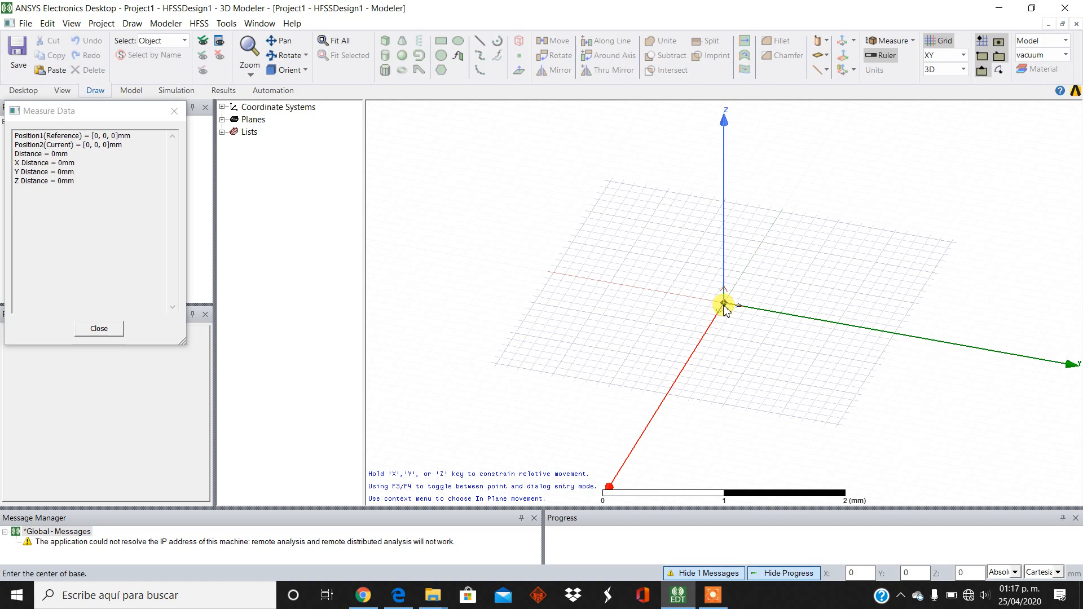
{"action": "left_click", "coordinate": [724, 305]}
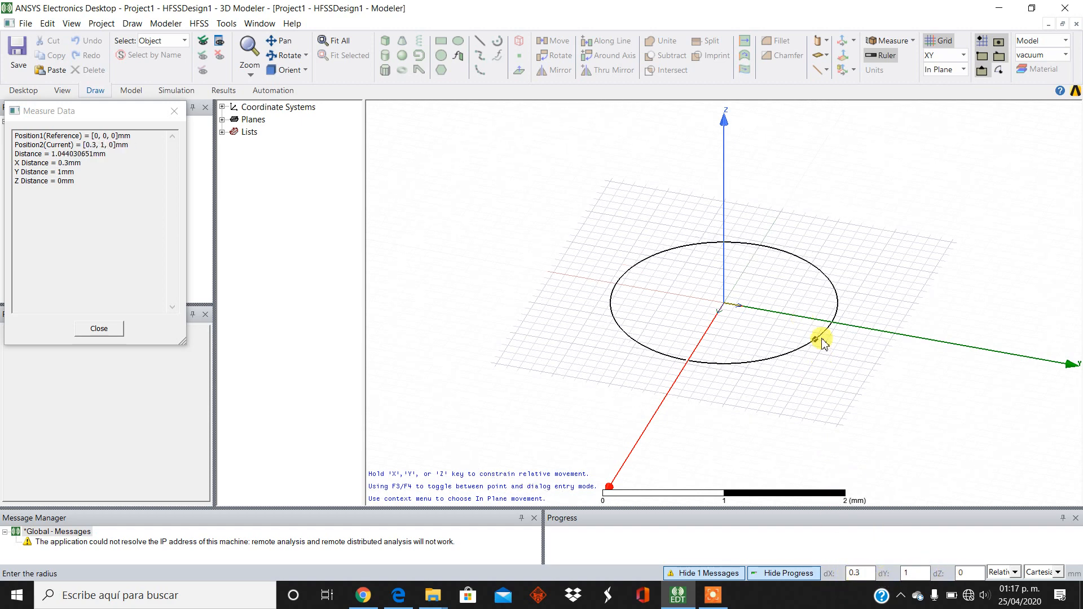
{"action": "left_click", "coordinate": [825, 323]}
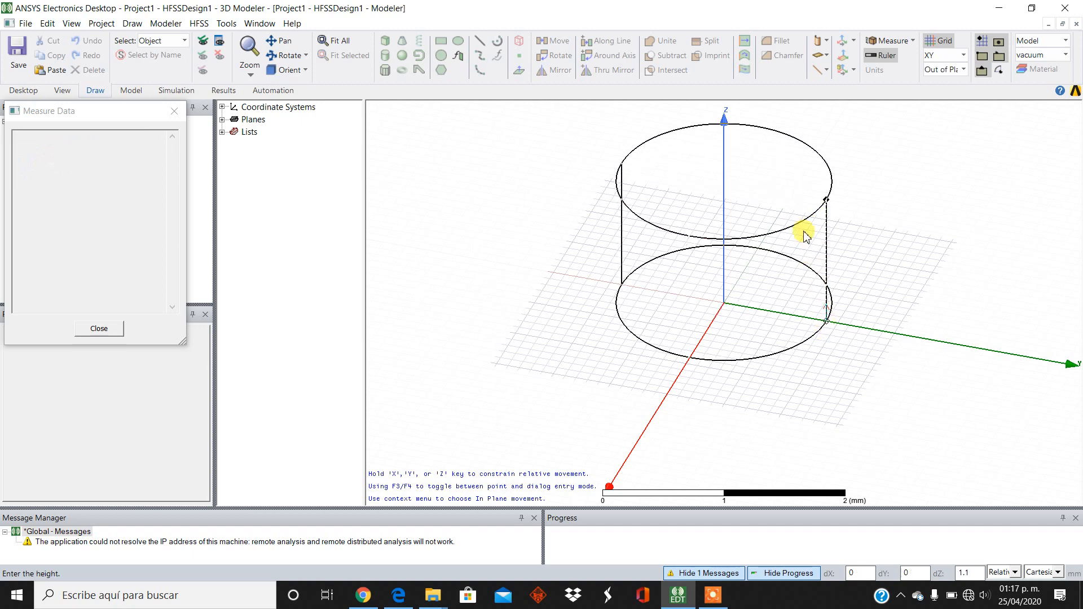
{"action": "left_click", "coordinate": [797, 192]}
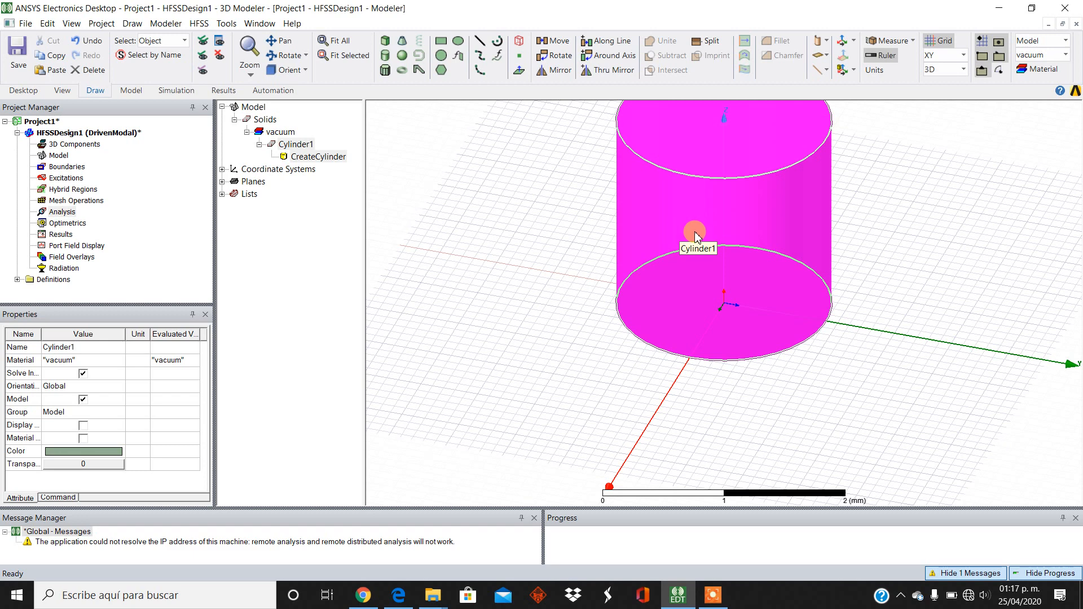
{"action": "left_click", "coordinate": [771, 227]}
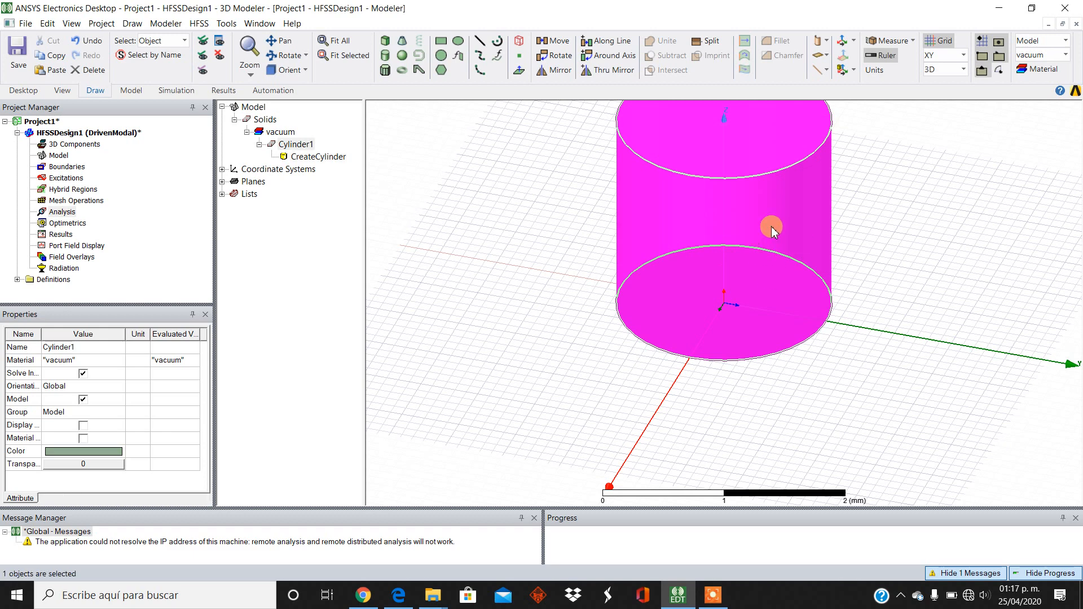
{"action": "key", "text": "Delete"}
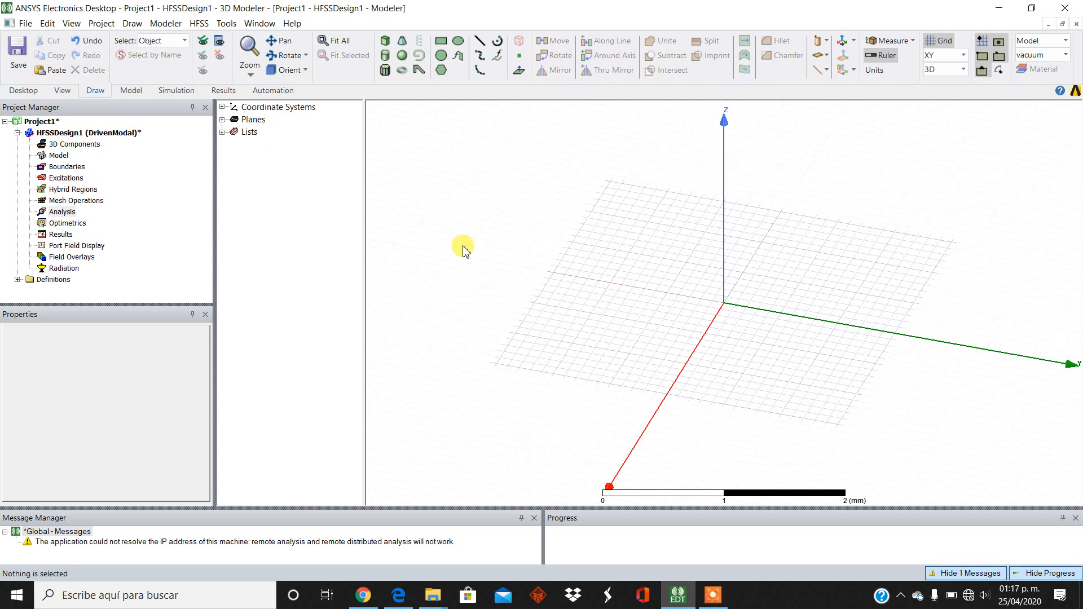
Begin a new cylinder with its base centre at exact coordinates 0, 0, 0 mm
{"action": "left_click", "coordinate": [387, 72]}
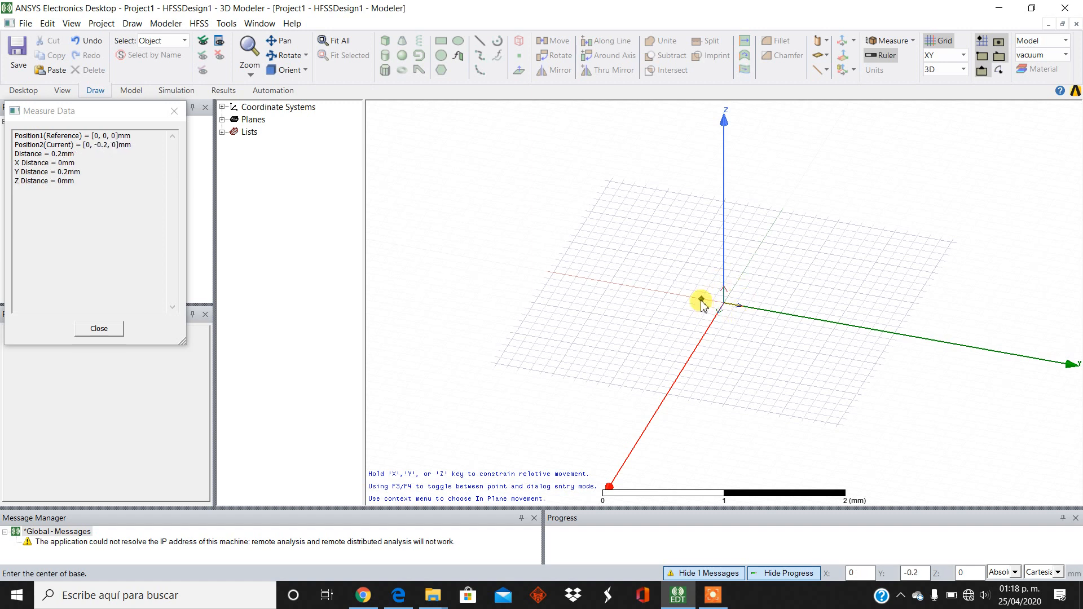
{"action": "key", "text": "Tab"}
{"action": "type", "text": "0"}
{"action": "key", "text": "Tab"}
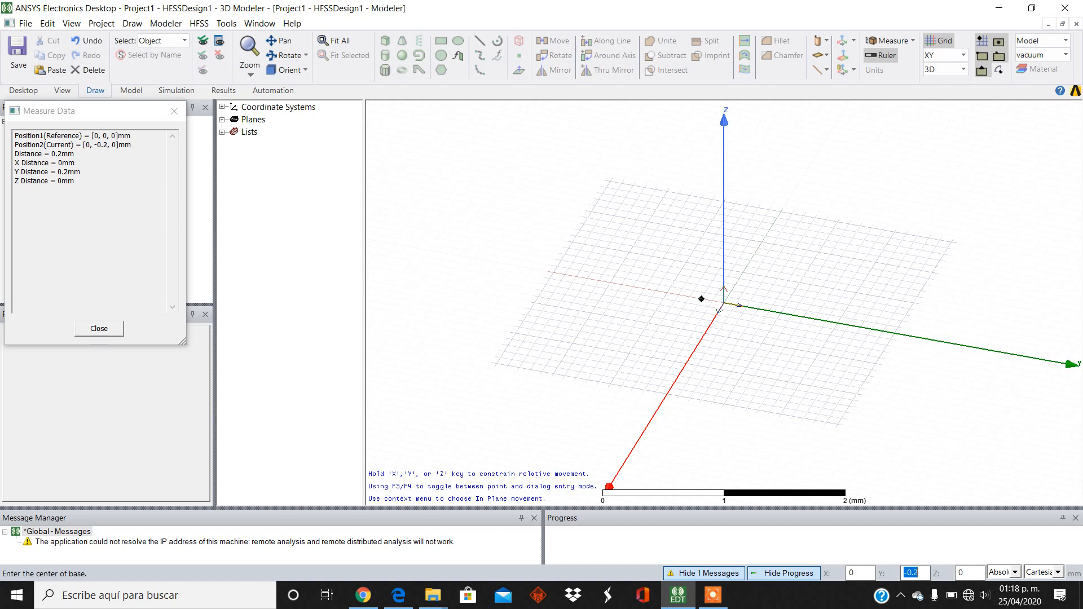
{"action": "type", "text": "0"}
{"action": "key", "text": "Tab"}
{"action": "key", "text": "Return"}
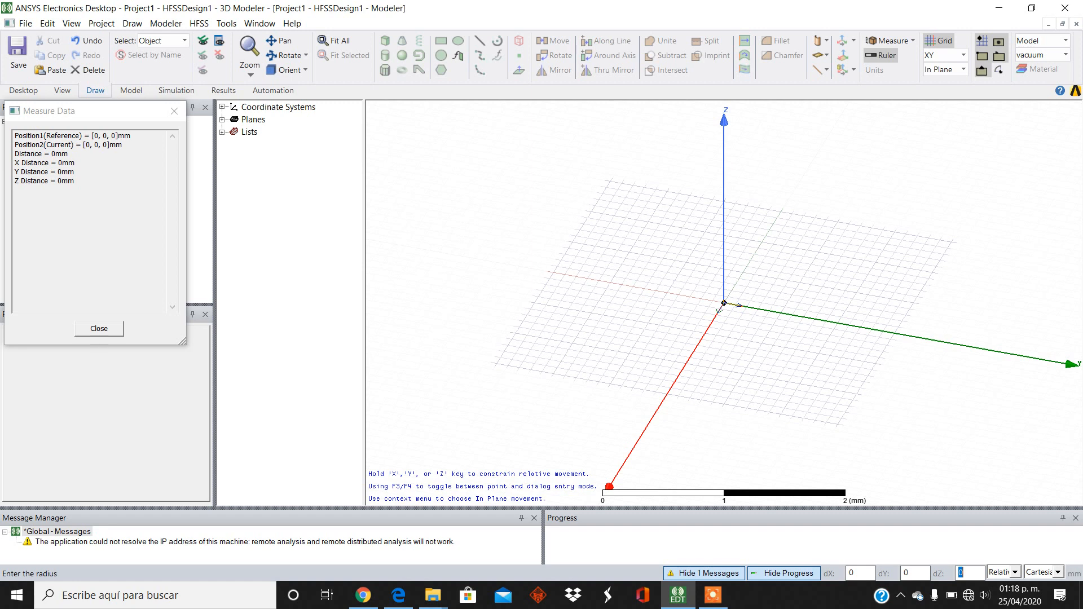
Give the cylinder a 1 mm radius along X and a 10 mm height along Z
{"action": "key", "text": "Tab"}
{"action": "type", "text": "1"}
{"action": "key", "text": "Tab"}
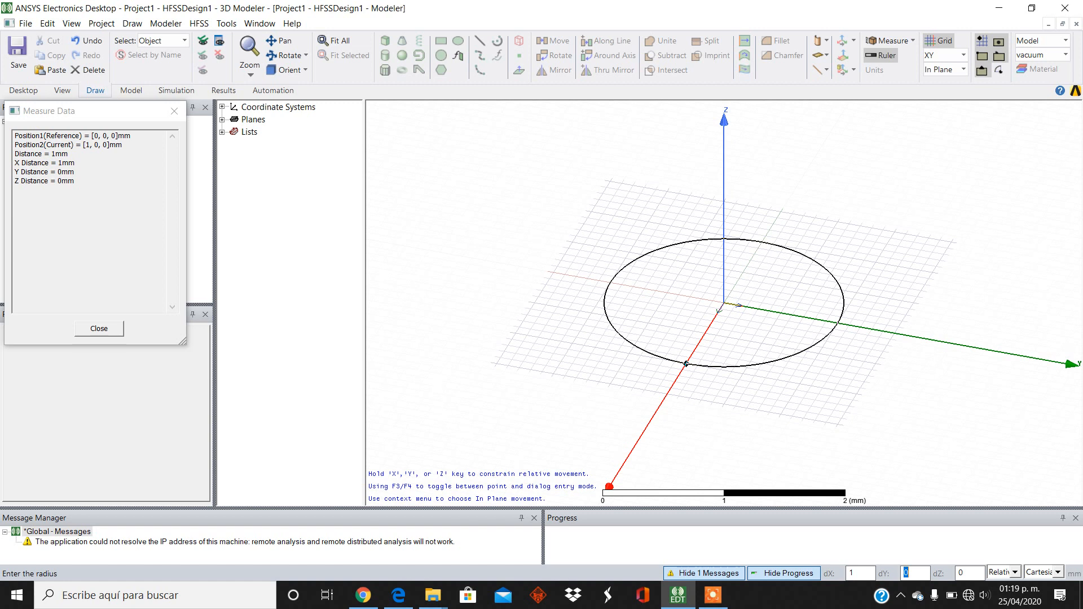
{"action": "key", "text": "Tab"}
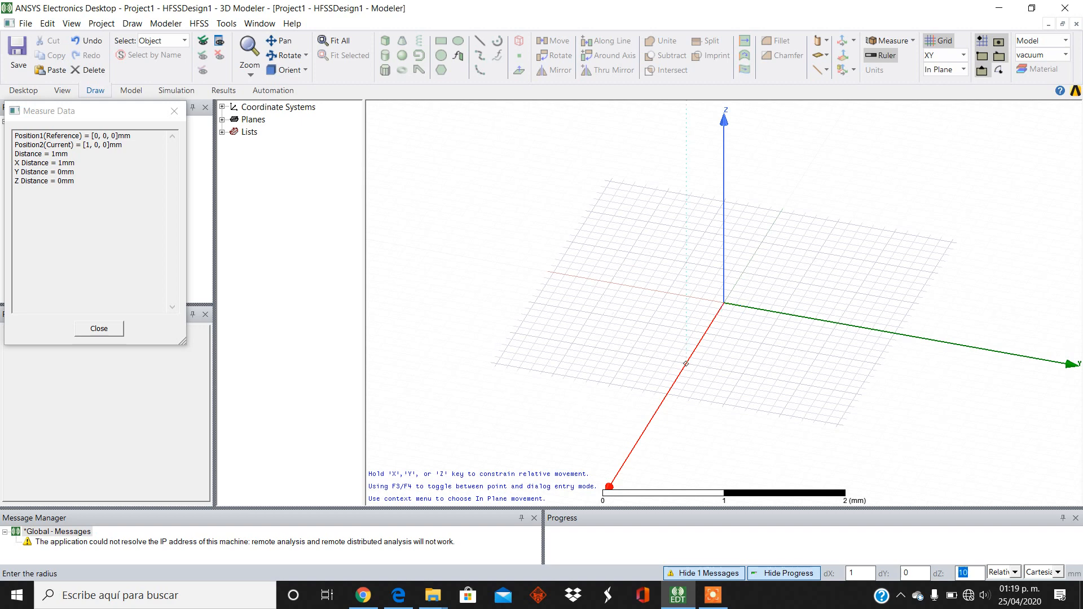
{"action": "left_click", "coordinate": [701, 300]}
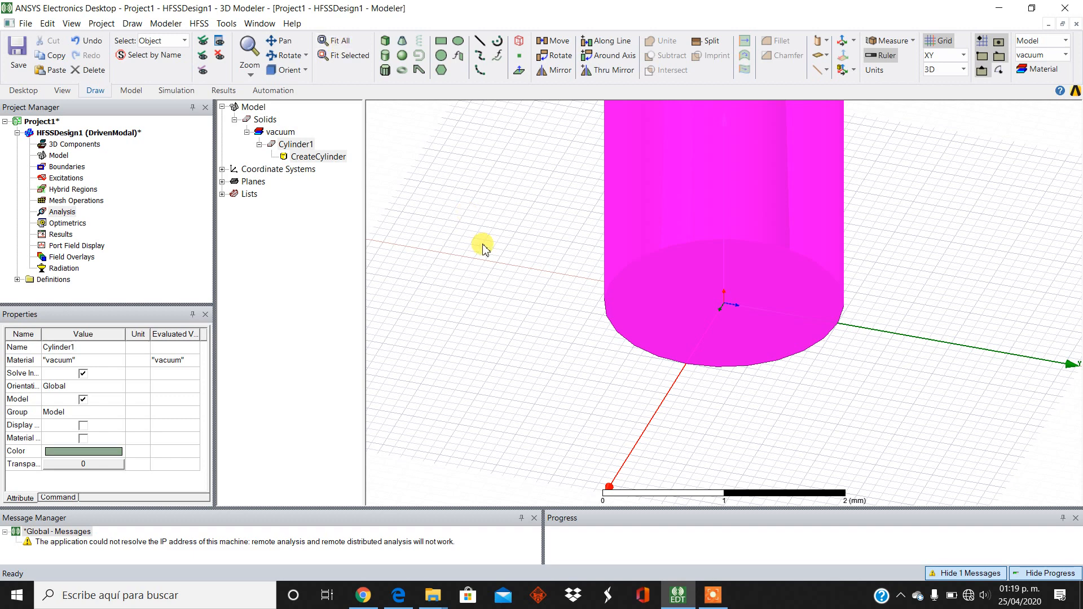
Fit the whole cylinder in the view and examine its attributes and its vacuum material group
{"action": "left_click", "coordinate": [511, 302]}
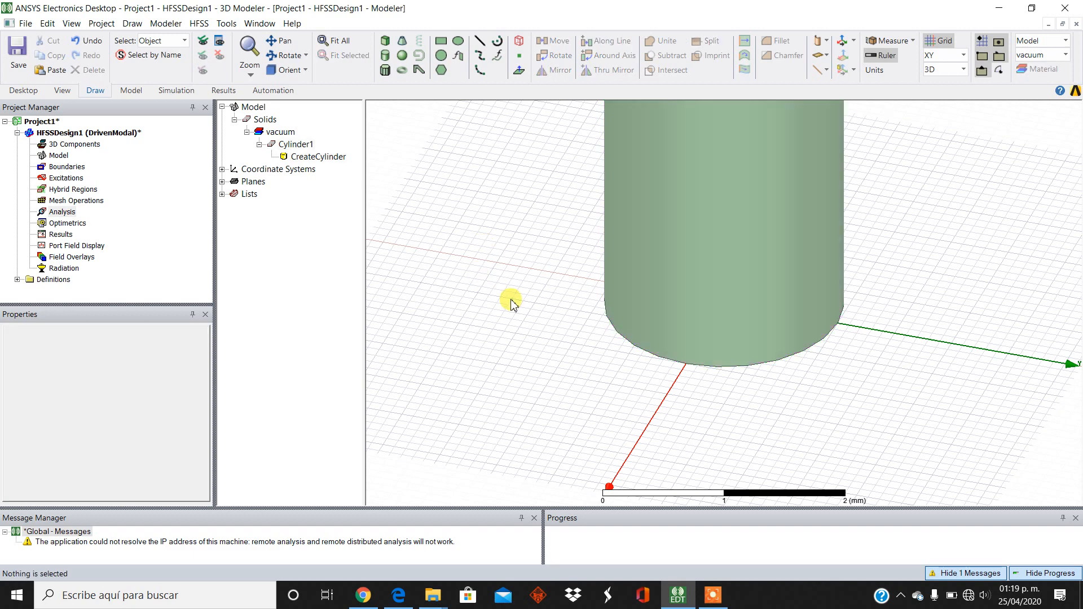
{"action": "key", "text": "ctrl+d"}
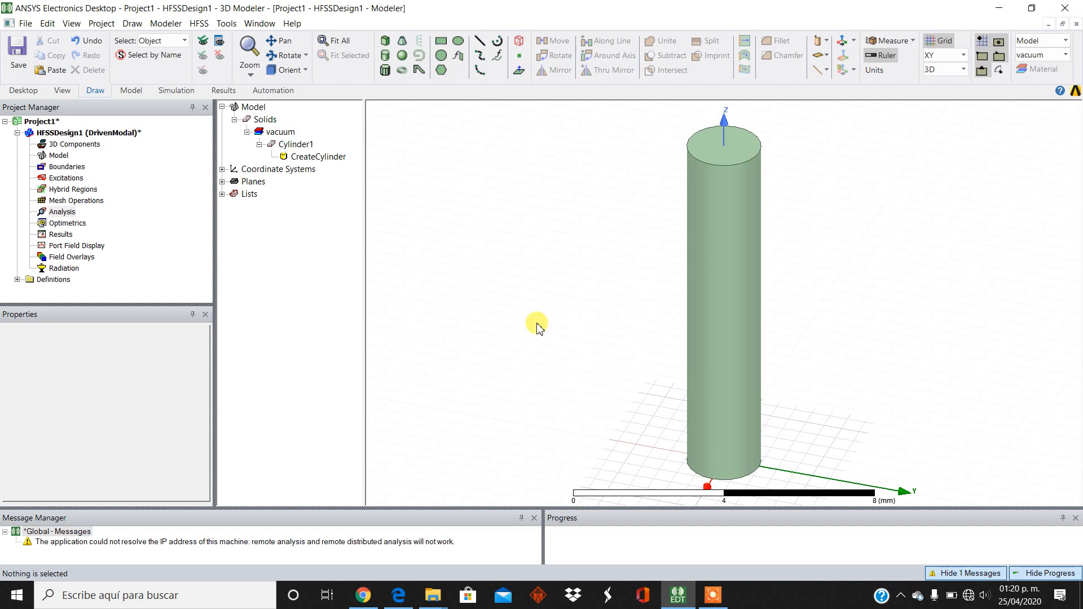
{"action": "left_click", "coordinate": [727, 295]}
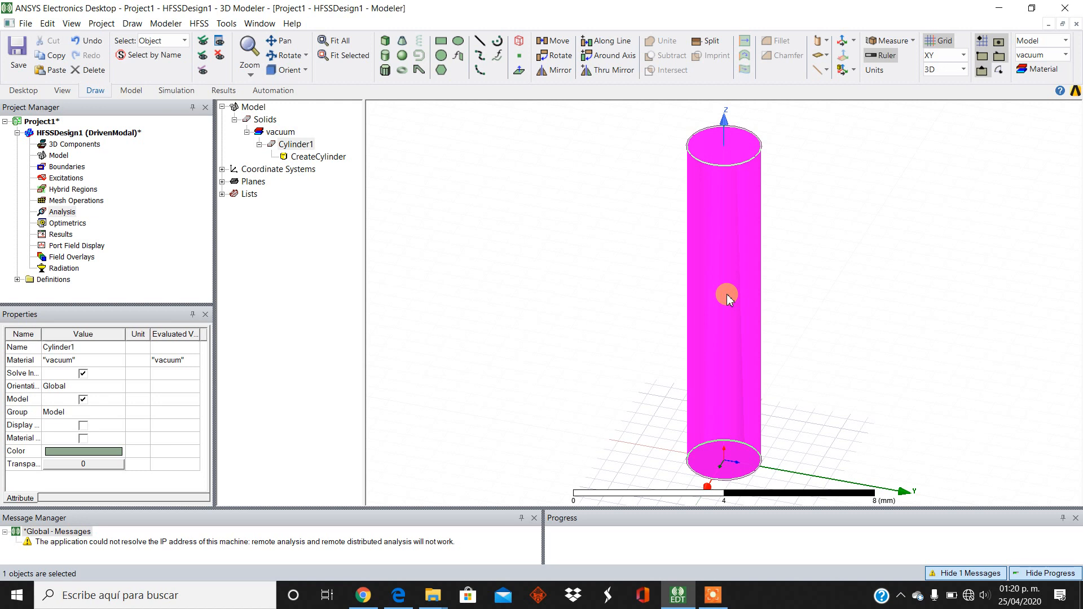
{"action": "left_click", "coordinate": [612, 310]}
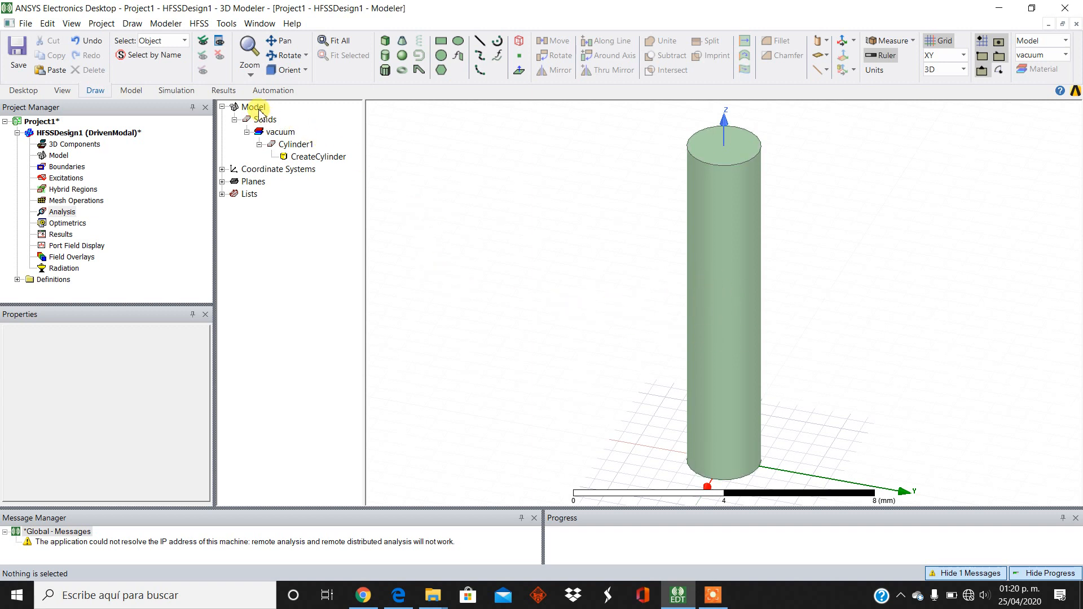
{"action": "left_click", "coordinate": [281, 133]}
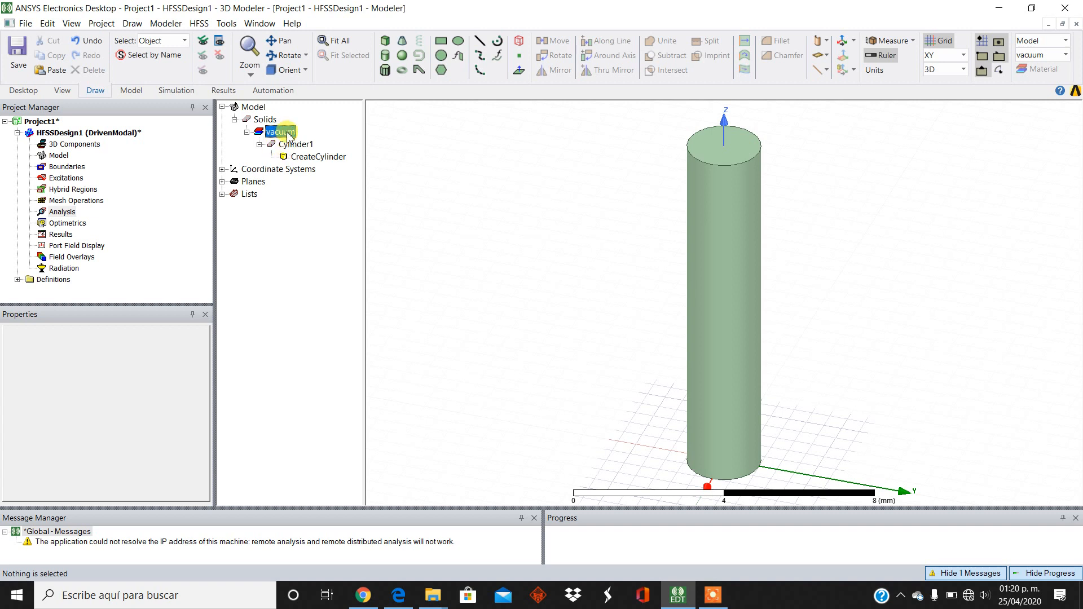
Review the cylinder's attributes and creation parameters, and rename the cylinder to radiador
{"action": "left_click", "coordinate": [294, 145]}
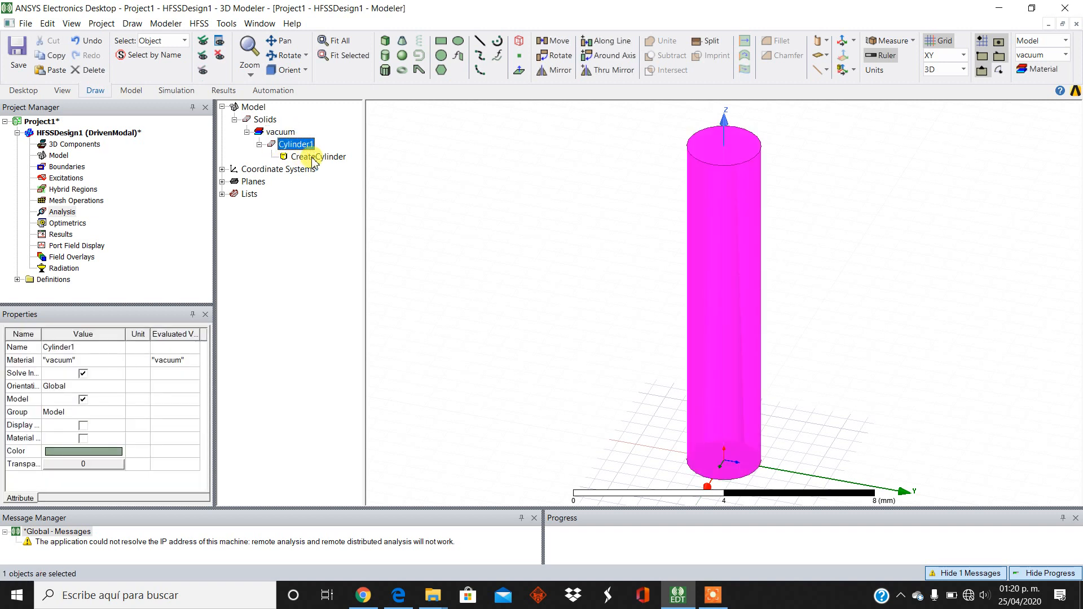
{"action": "left_click", "coordinate": [313, 159]}
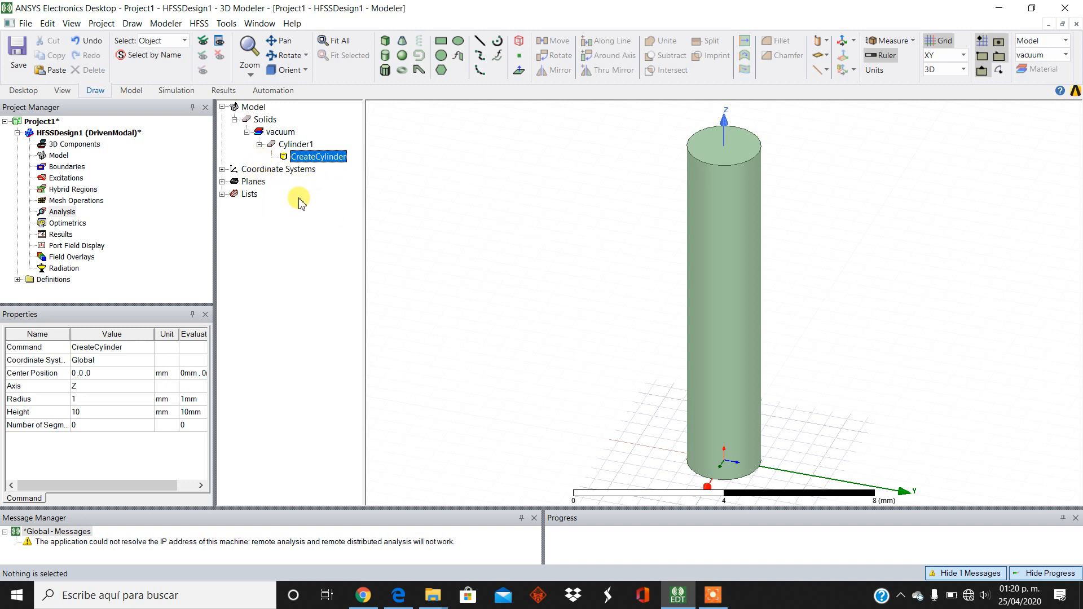
{"action": "left_click", "coordinate": [280, 132]}
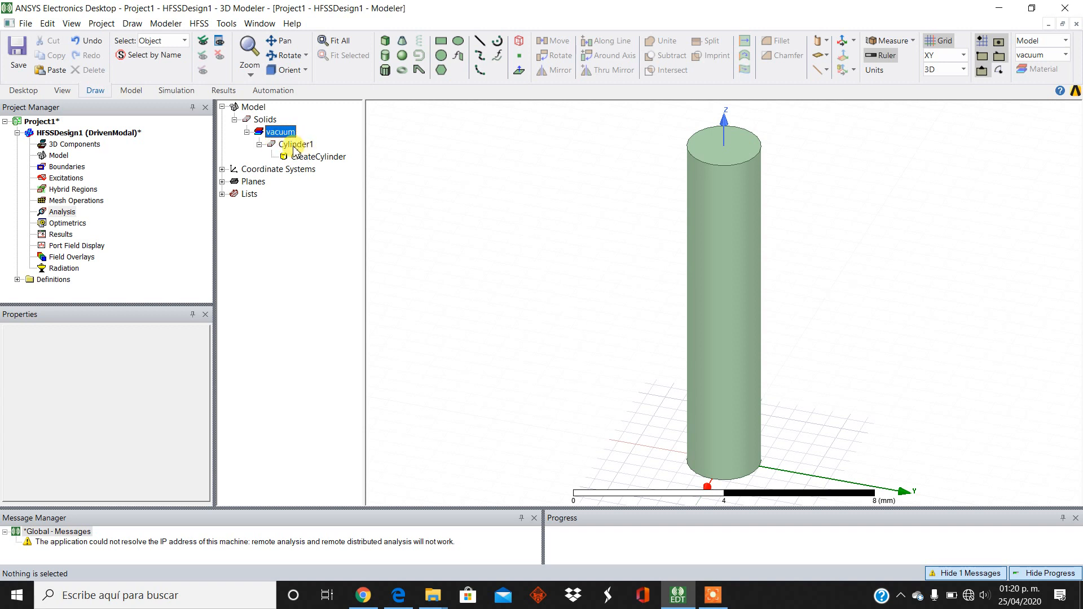
{"action": "left_click", "coordinate": [294, 147]}
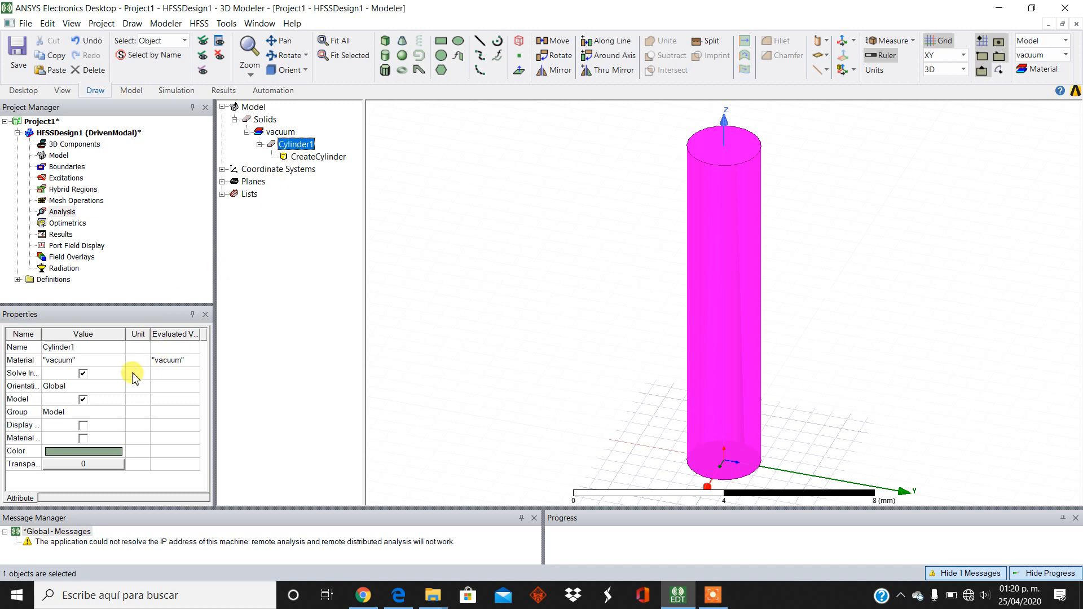
{"action": "left_click", "coordinate": [80, 350]}
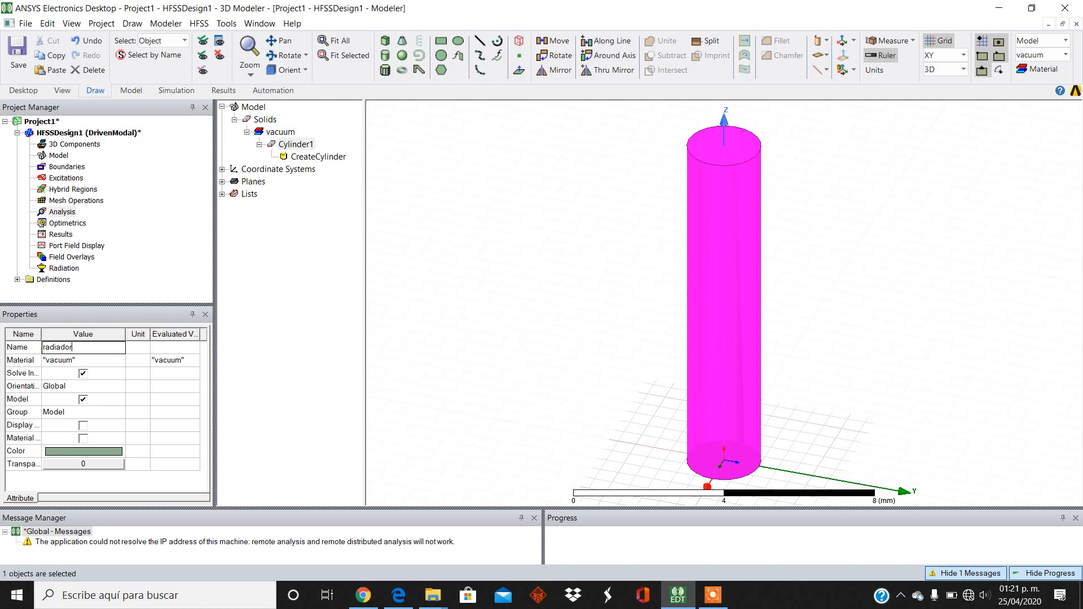
Search the material library for "co" and assign copper as the material of the radiador cylinder
{"action": "left_click", "coordinate": [72, 366]}
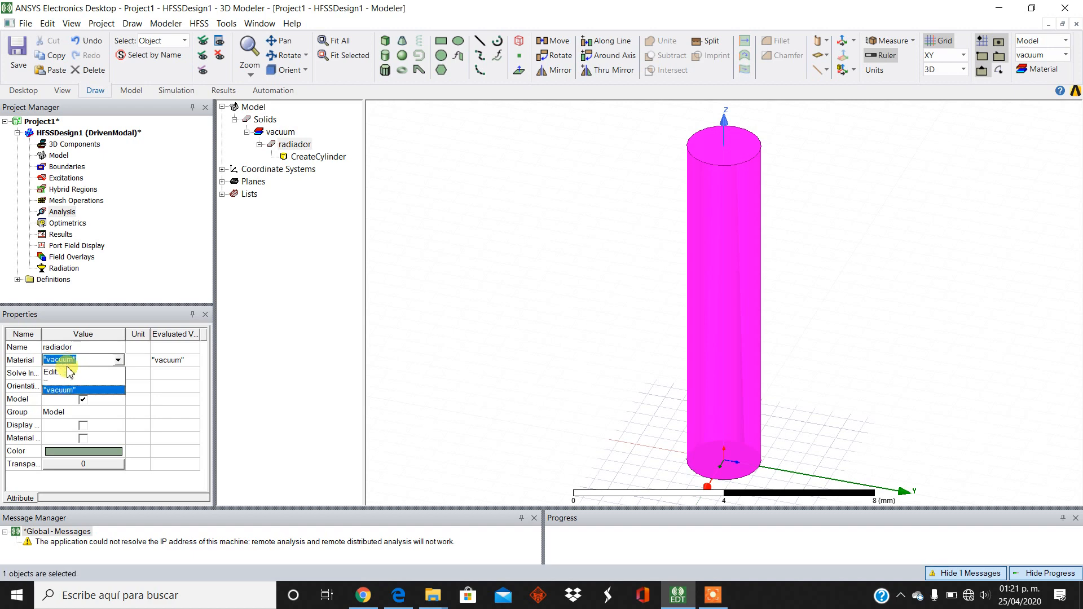
{"action": "left_click", "coordinate": [66, 373]}
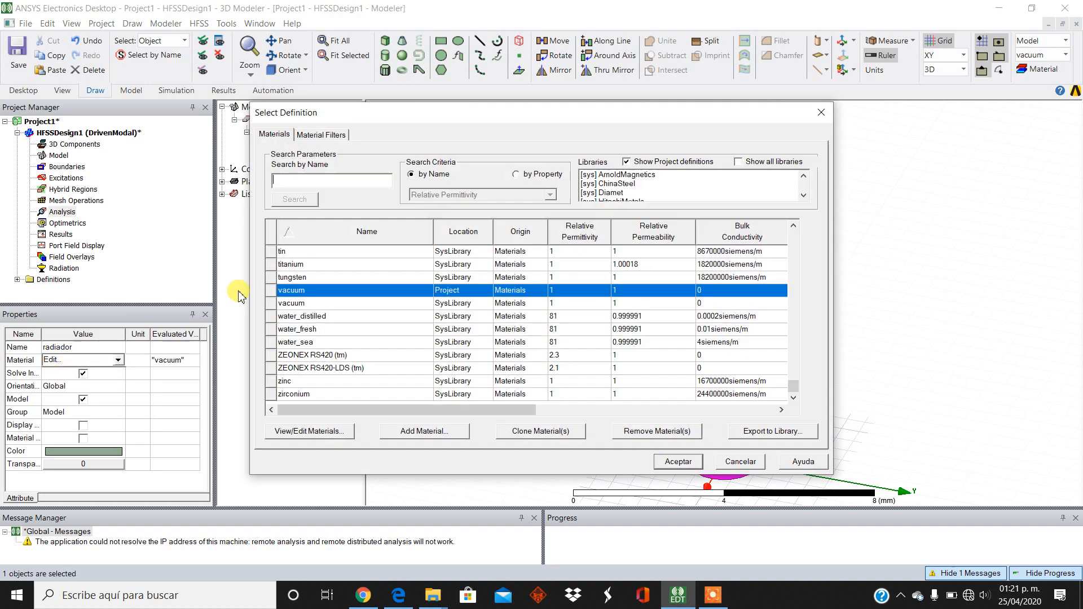
{"action": "left_click", "coordinate": [355, 180]}
{"action": "type", "text": "co"}
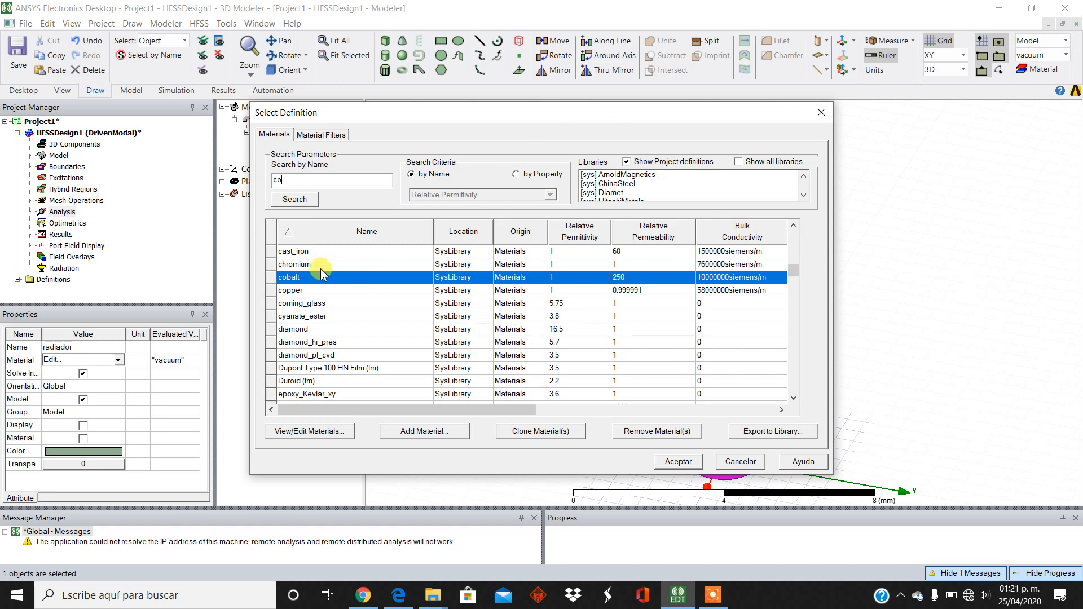
{"action": "key", "text": "ctrl+a"}
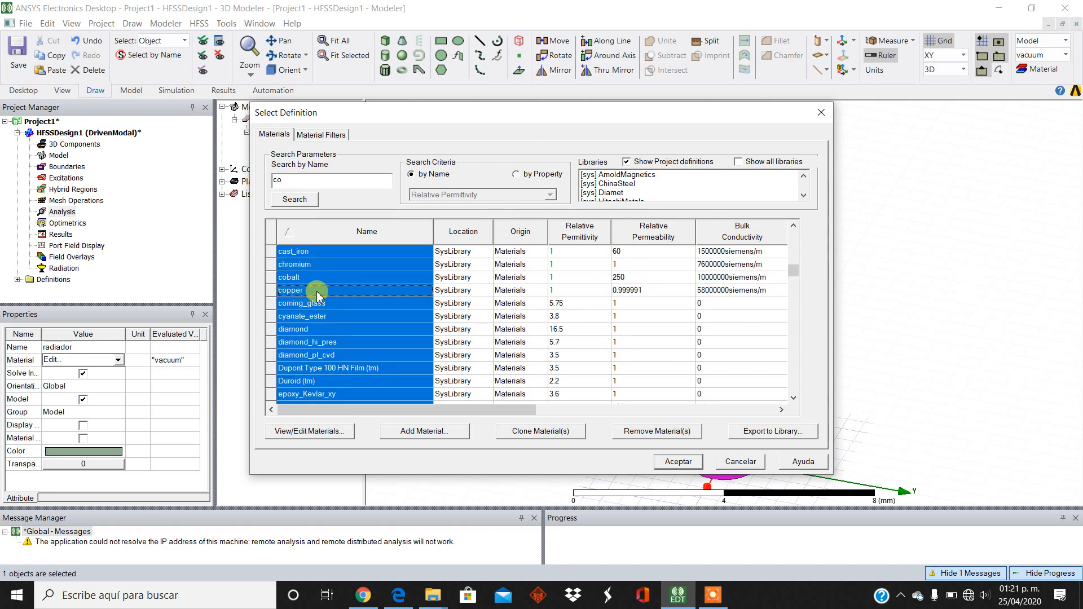
{"action": "left_click", "coordinate": [317, 291]}
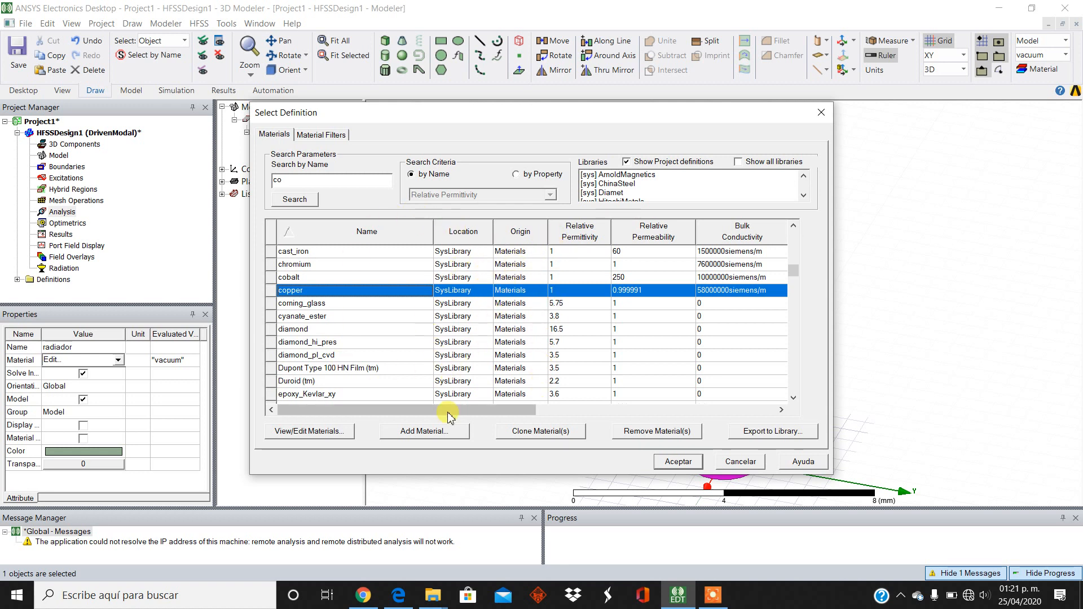
{"action": "left_click", "coordinate": [438, 432]}
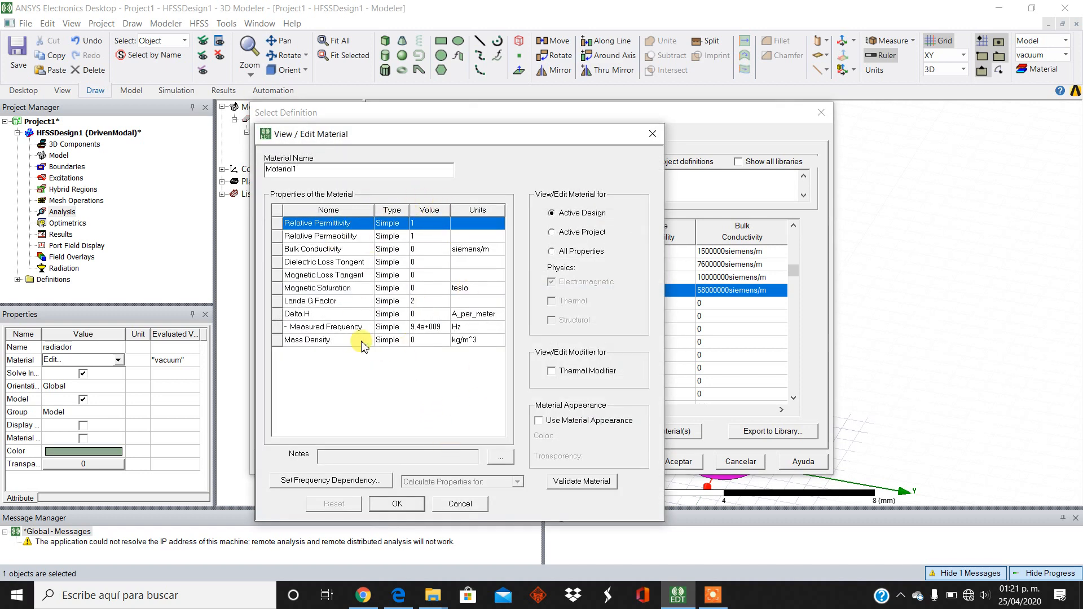
{"action": "left_click", "coordinate": [471, 506]}
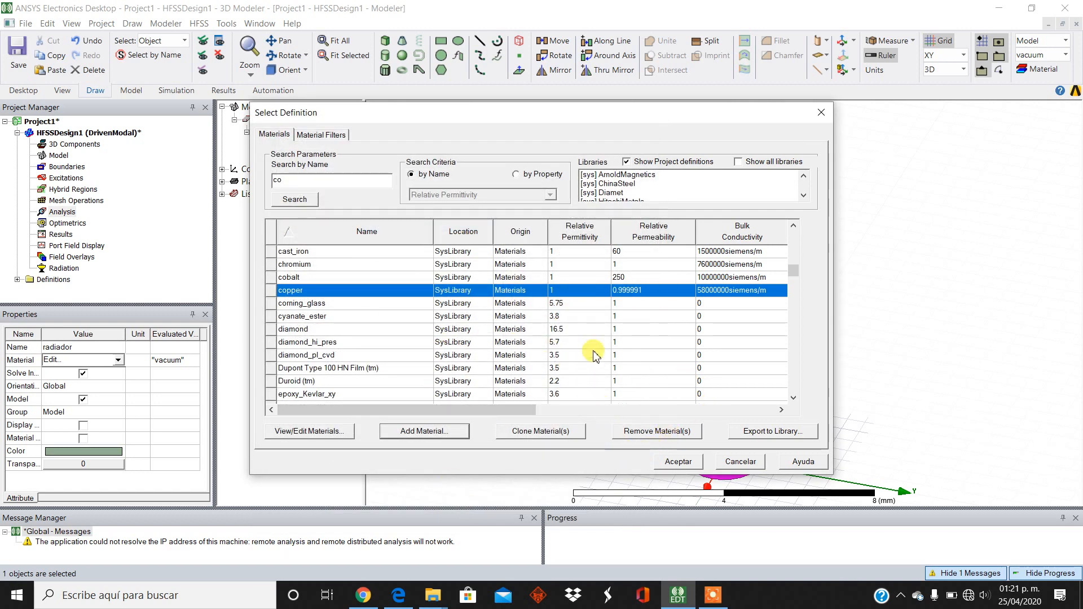
{"action": "left_click", "coordinate": [679, 462]}
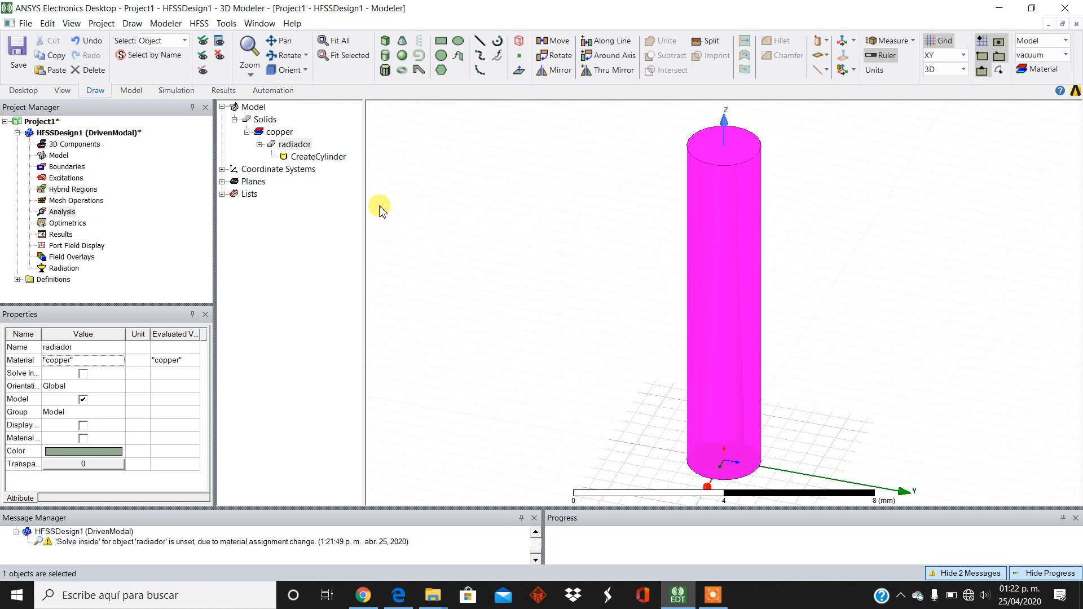
Set the radiador cylinder's radius to 0.5 mm and its height to 11 mm in its creation parameters
{"action": "left_click", "coordinate": [319, 157]}
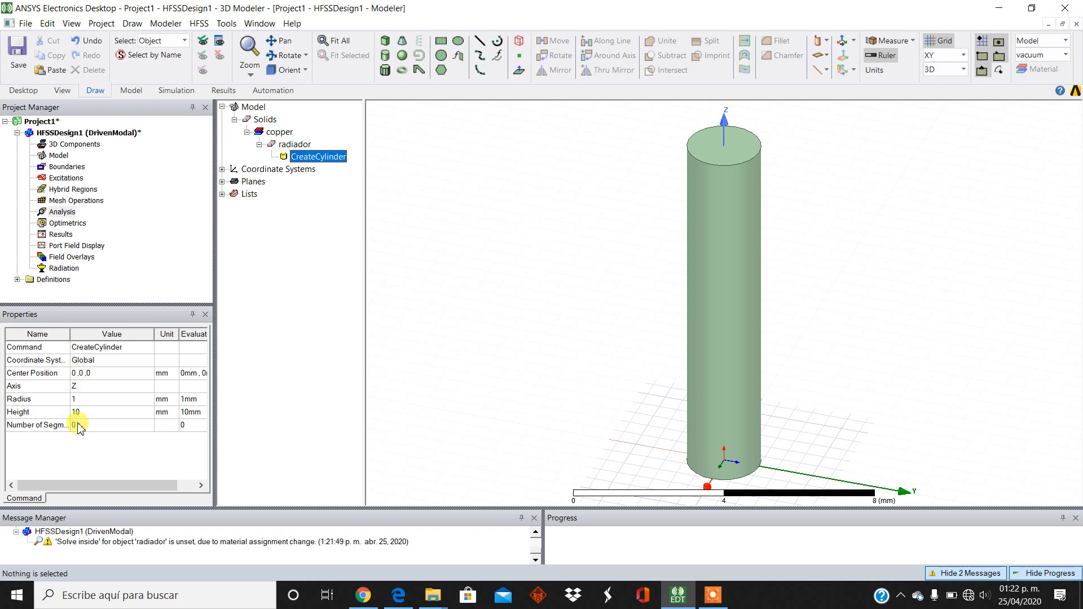
{"action": "double_click", "coordinate": [329, 161]}
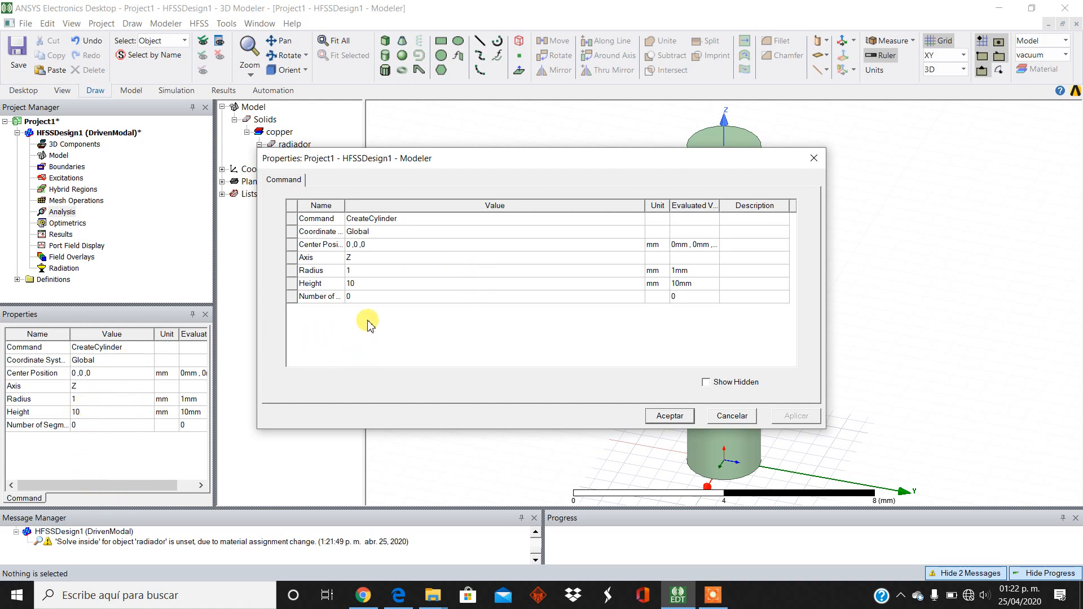
{"action": "left_click", "coordinate": [361, 272]}
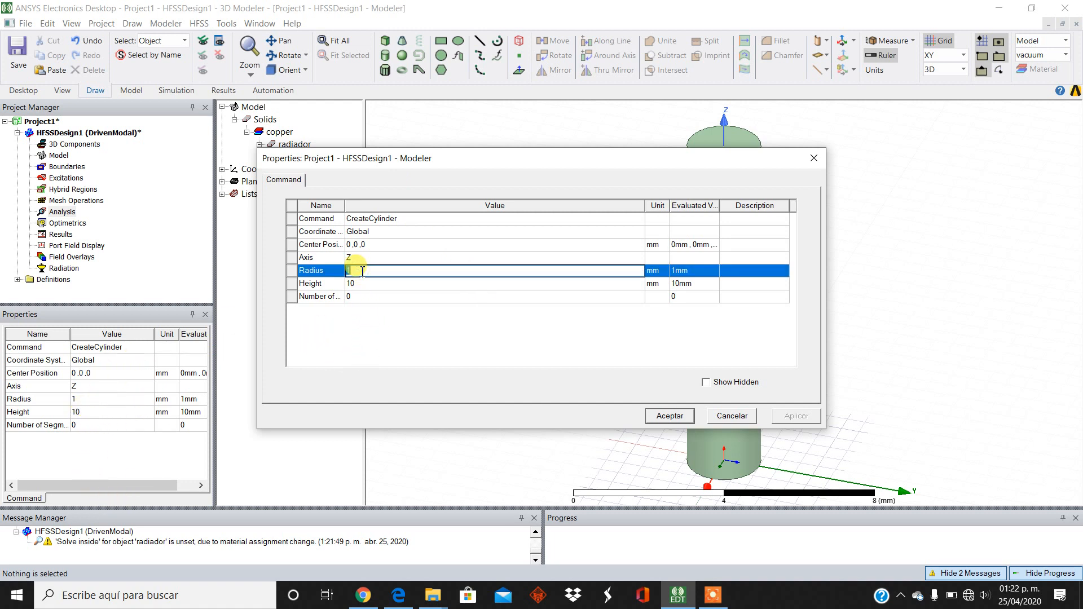
{"action": "type", "text": "0.5"}
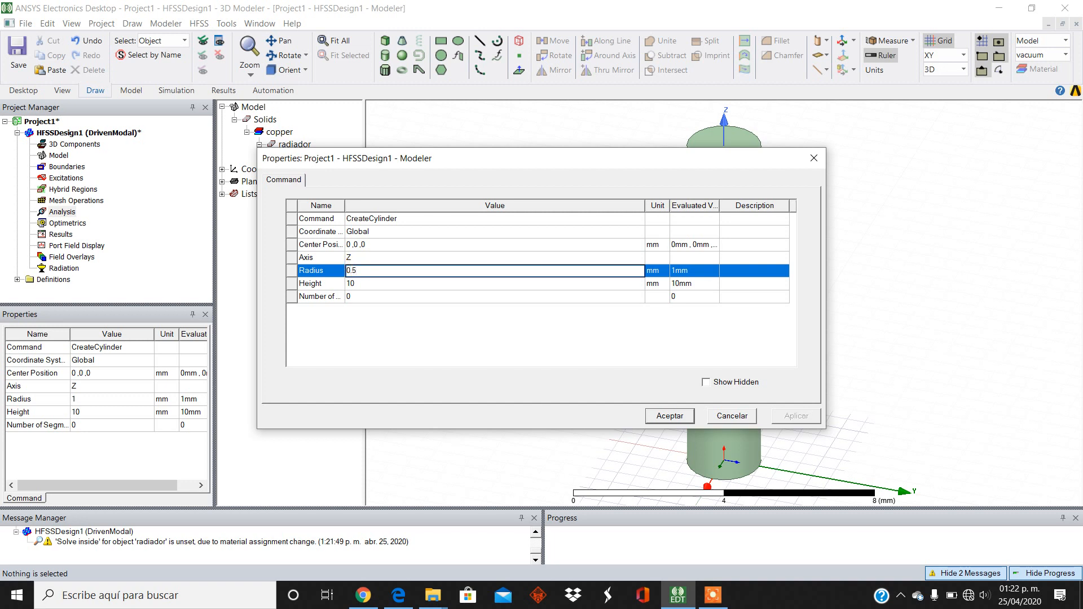
{"action": "left_click", "coordinate": [362, 283]}
{"action": "type", "text": "1"}
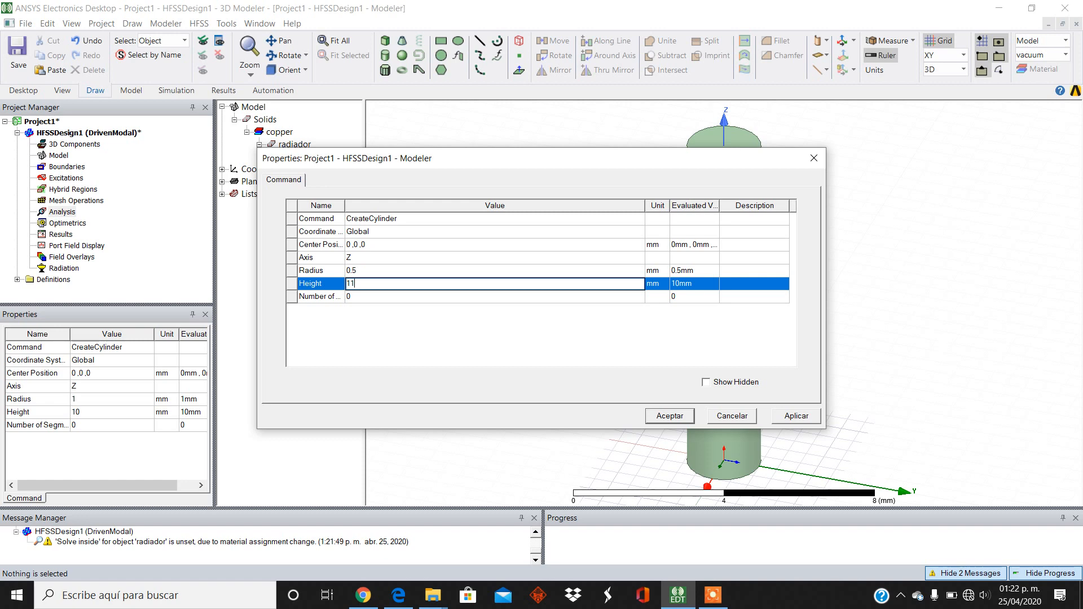
{"action": "left_click", "coordinate": [670, 417]}
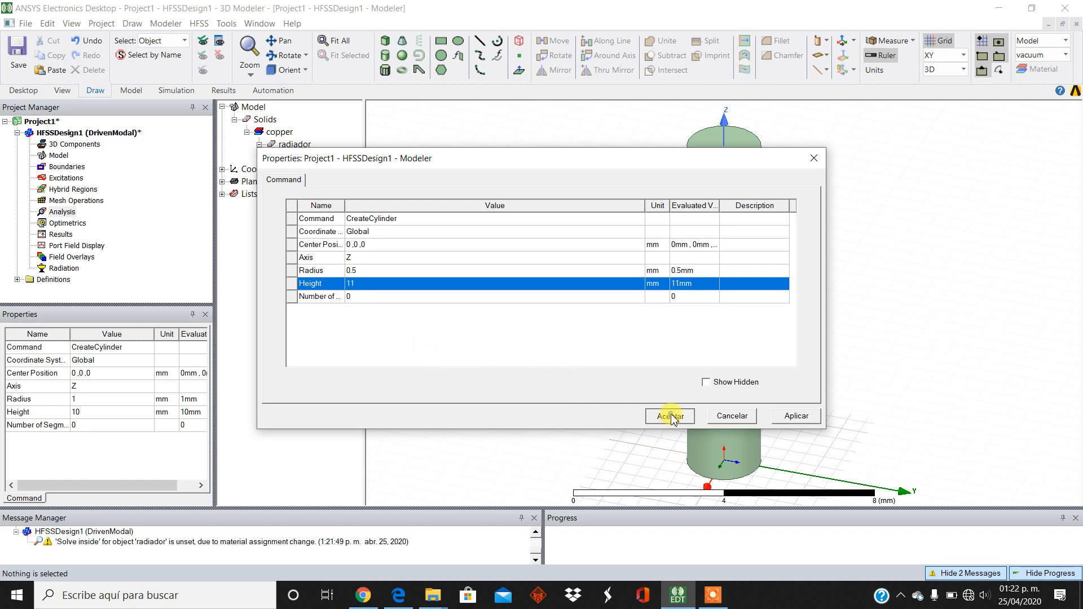
{"action": "left_click", "coordinate": [444, 343]}
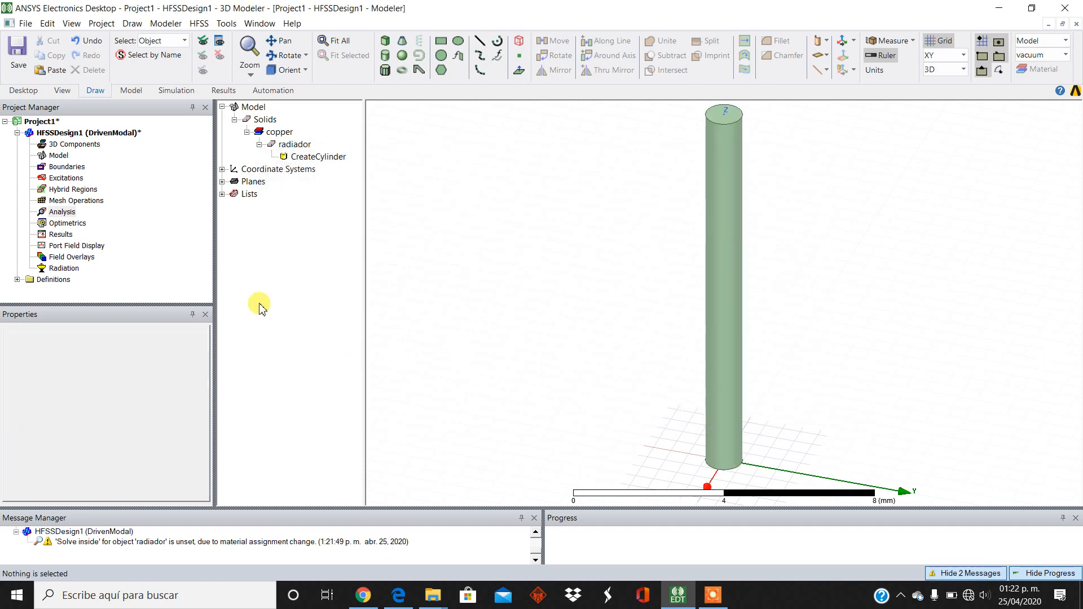
{"action": "left_click", "coordinate": [307, 159]}
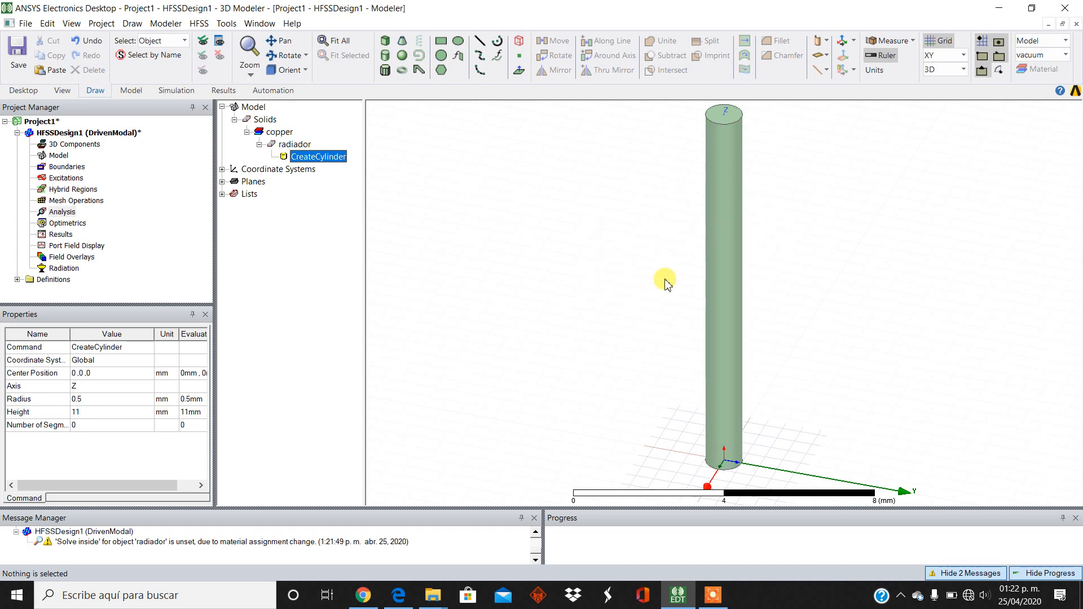
{"action": "left_click", "coordinate": [645, 264]}
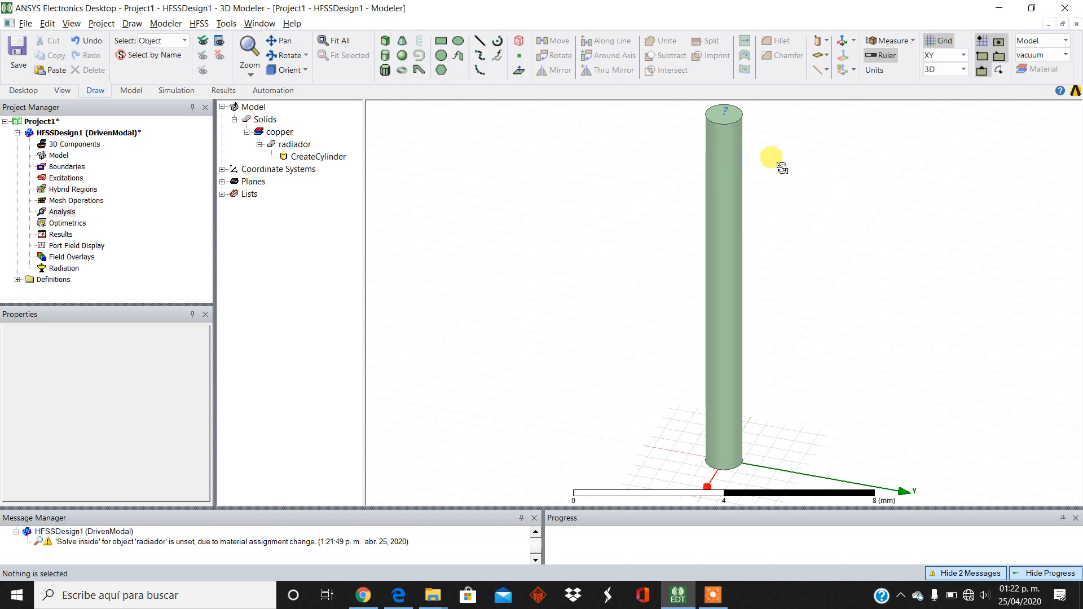
Orbit the model and examine the cylinder from the top, bottom, side and isometric orientations, finishing with the whole model fitted in view
{"action": "left_click_drag", "start_coordinate": [724, 187], "coordinate": [756, 182]}
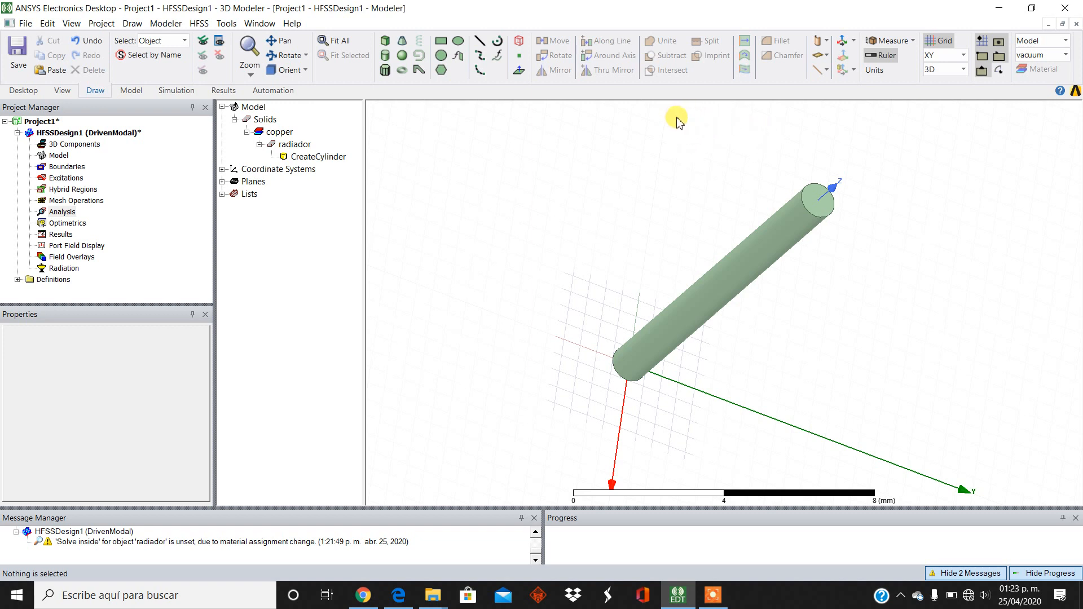
{"action": "key", "text": "alt"}
{"action": "double_click", "coordinate": [688, 120], "text": "alt"}
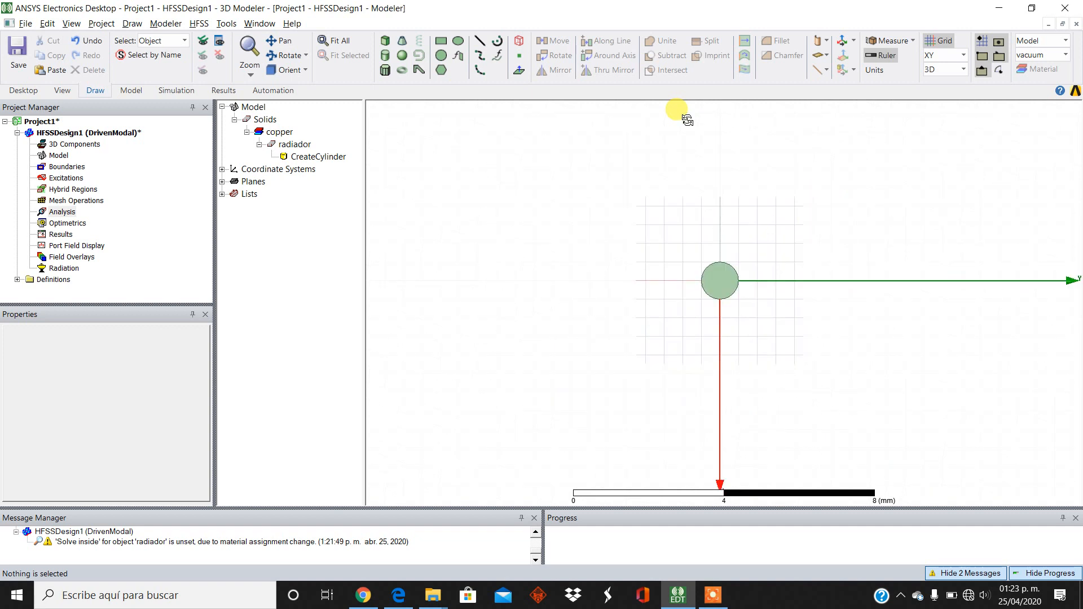
{"action": "double_click", "coordinate": [1020, 129], "text": "alt"}
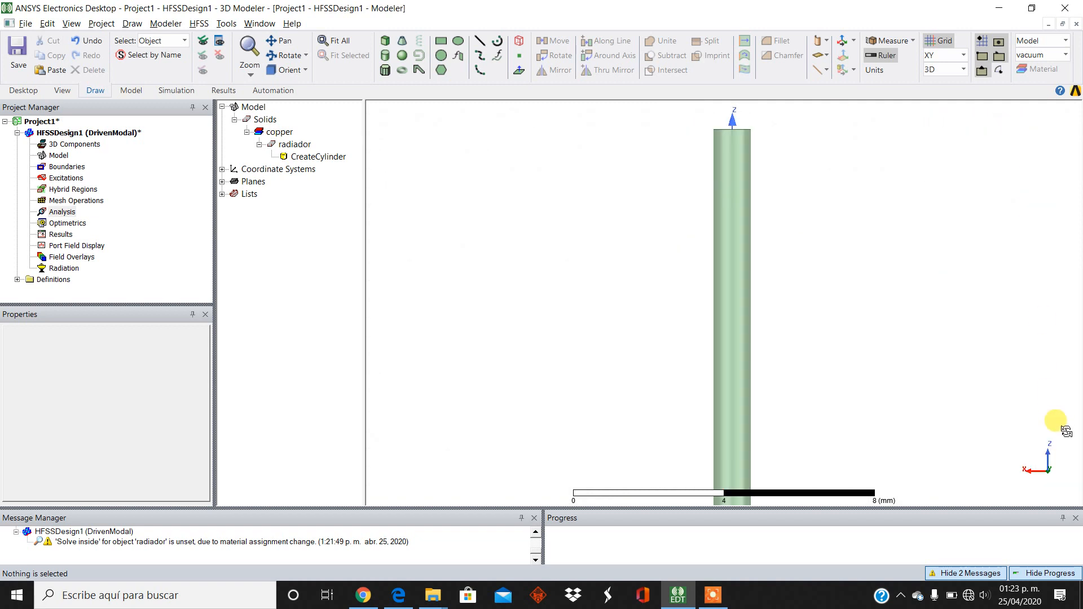
{"action": "double_click", "coordinate": [1048, 458], "text": "alt"}
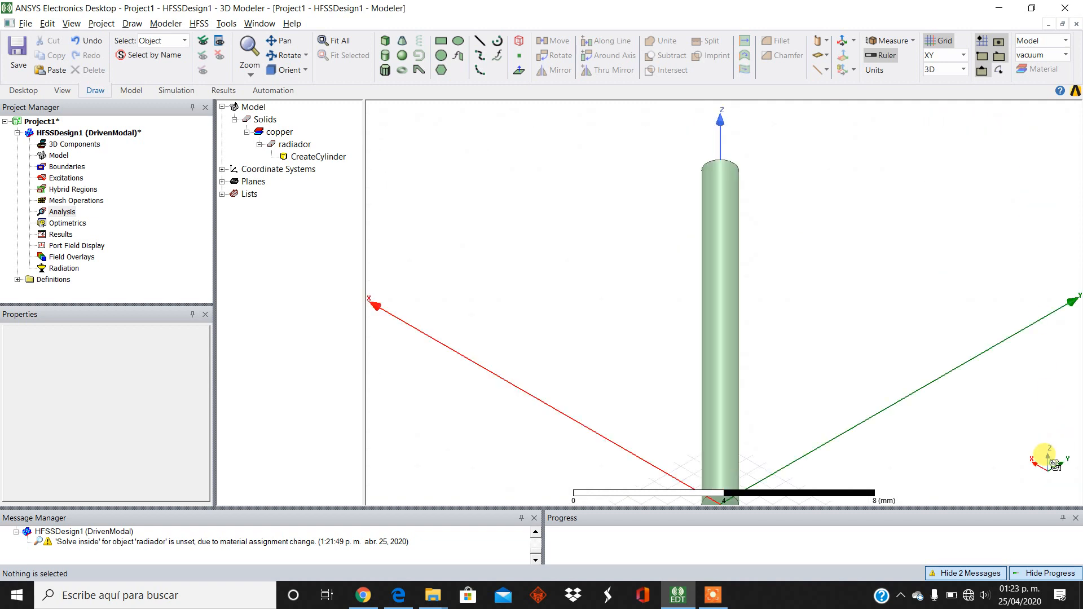
{"action": "double_click", "coordinate": [717, 481], "text": "alt"}
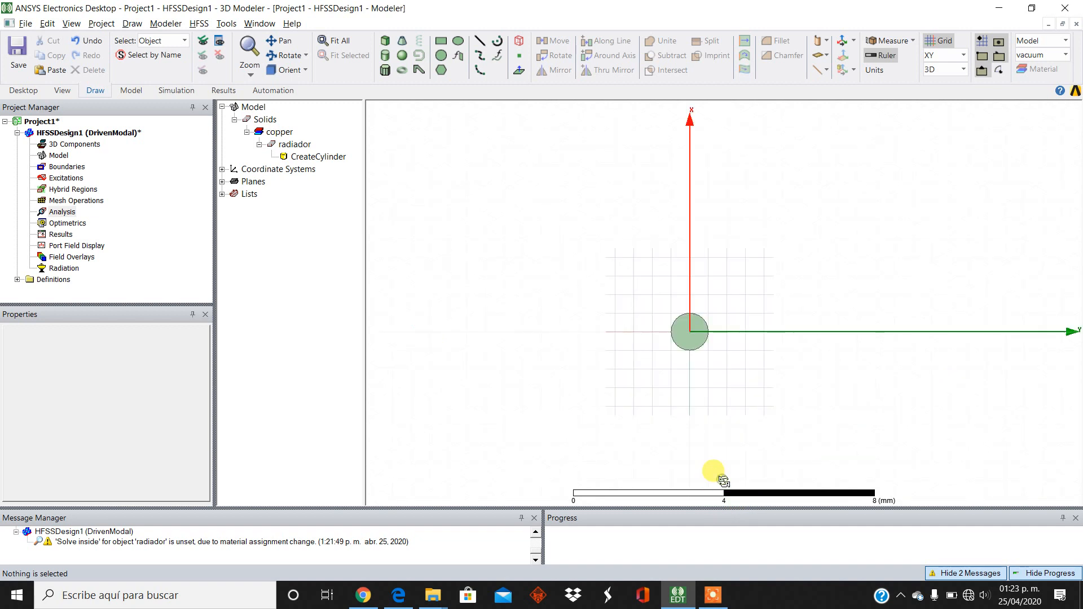
{"action": "double_click", "coordinate": [392, 483], "text": "alt"}
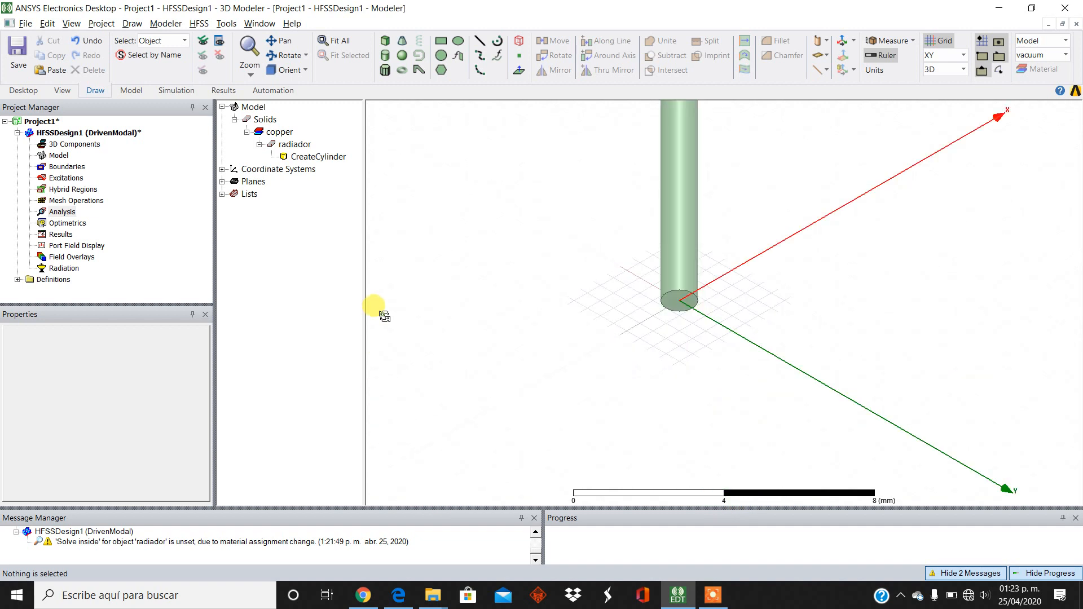
{"action": "double_click", "coordinate": [375, 305], "text": "alt"}
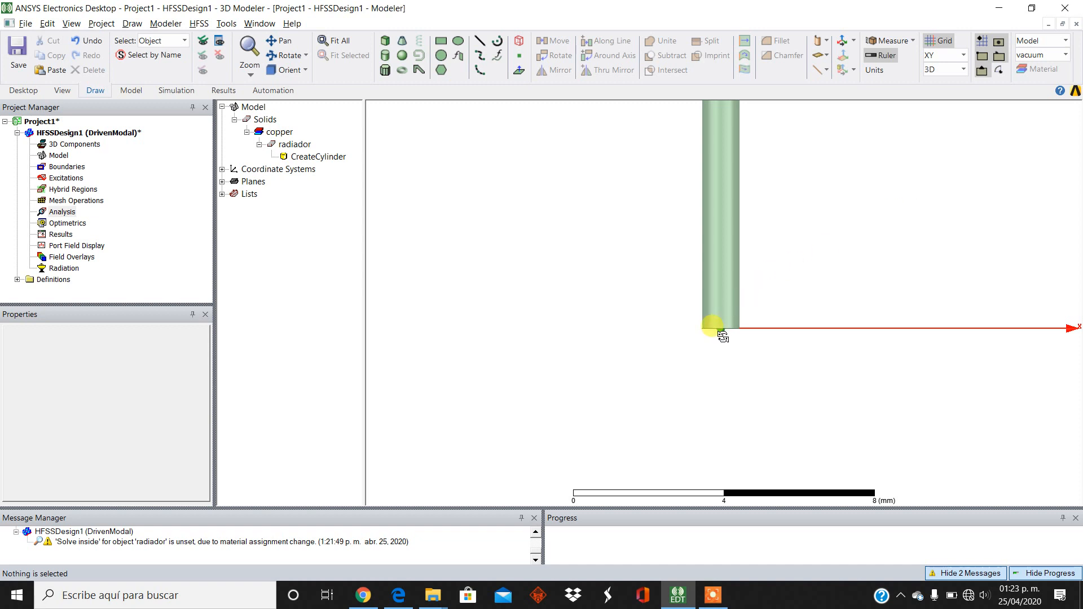
{"action": "double_click", "coordinate": [723, 337], "text": "alt"}
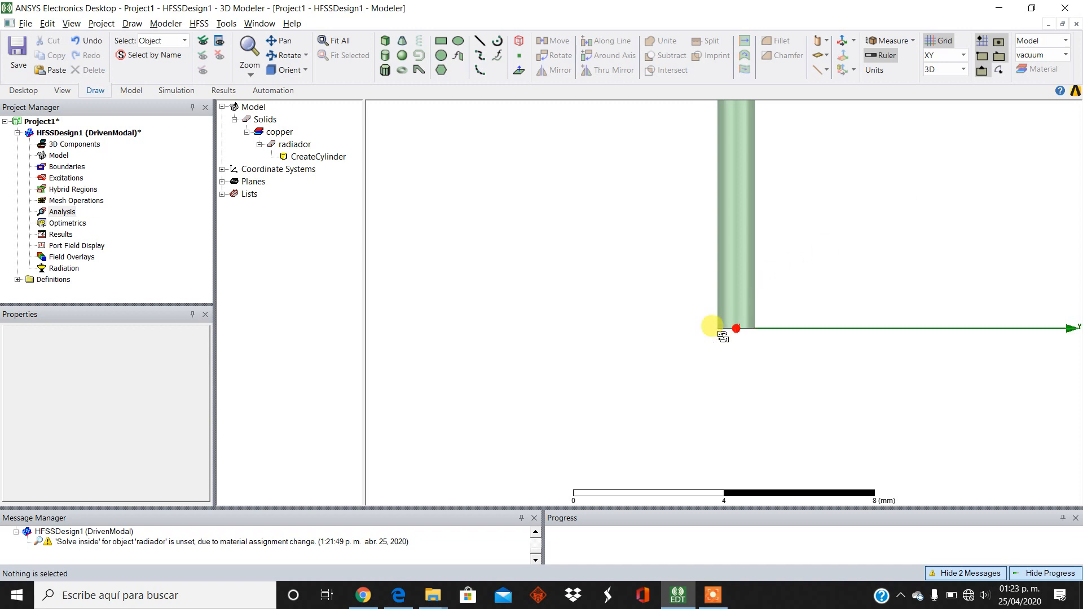
{"action": "double_click", "coordinate": [1071, 126], "text": "alt"}
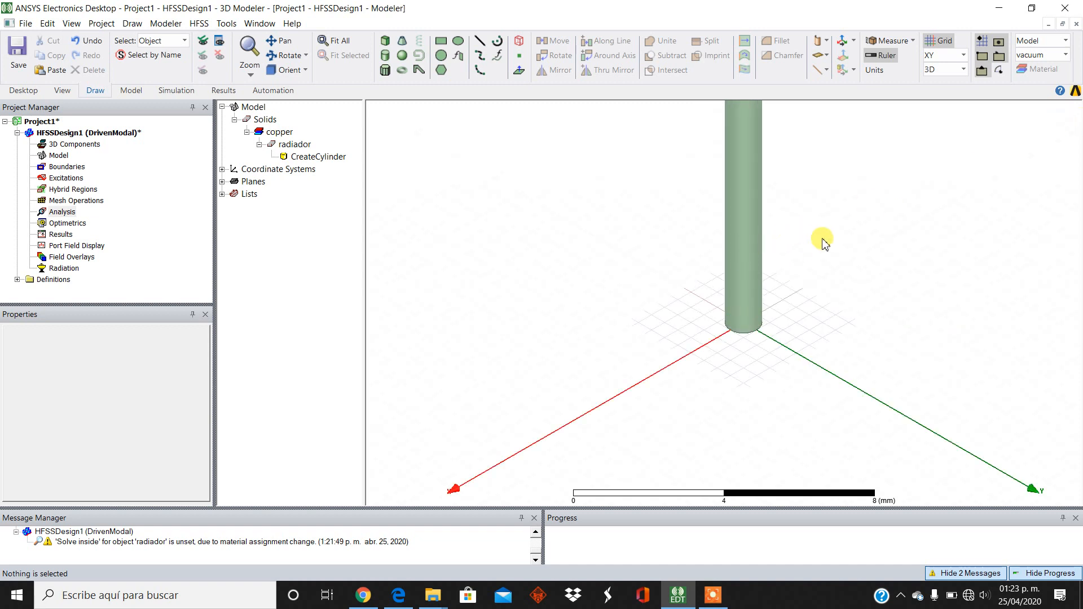
{"action": "left_click", "coordinate": [334, 39]}
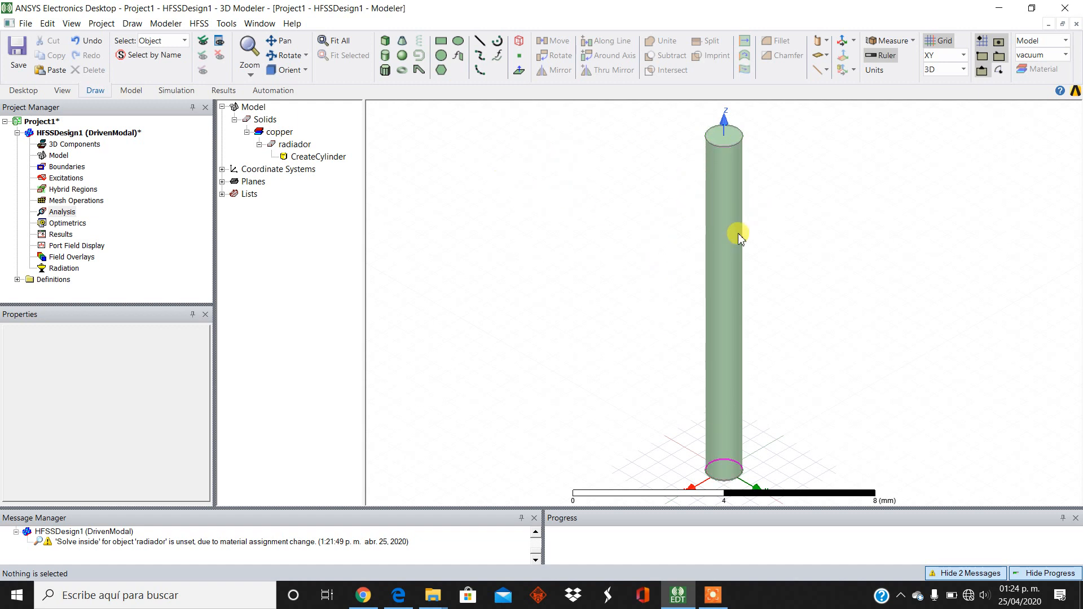
Draw a second cylinder centred on the origin in the XY plane, with a radius of about 4 mm and zero height
{"action": "left_click", "coordinate": [385, 57]}
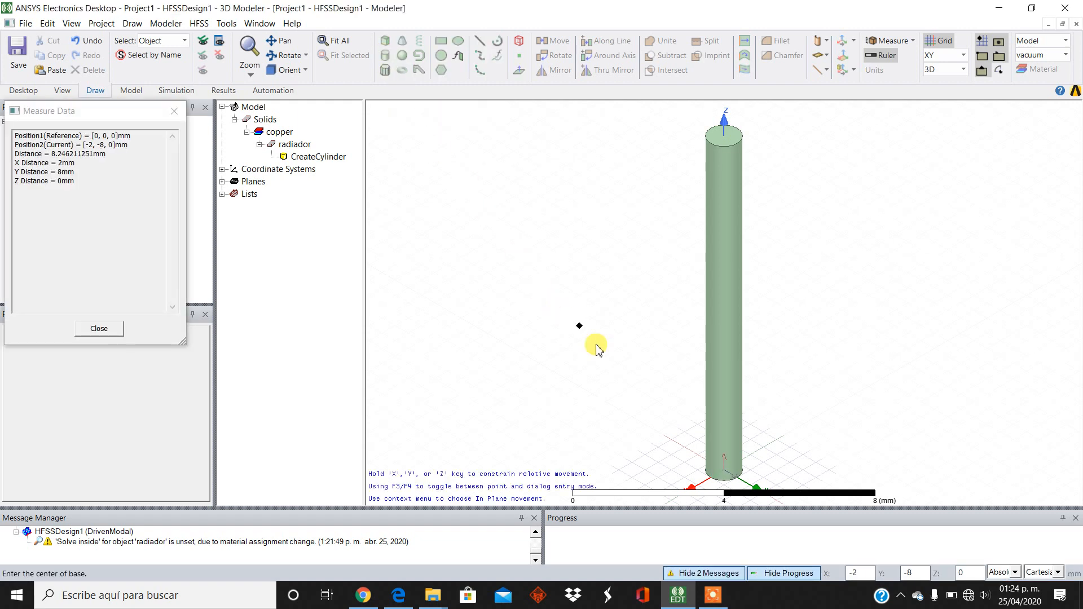
{"action": "left_click", "coordinate": [724, 474]}
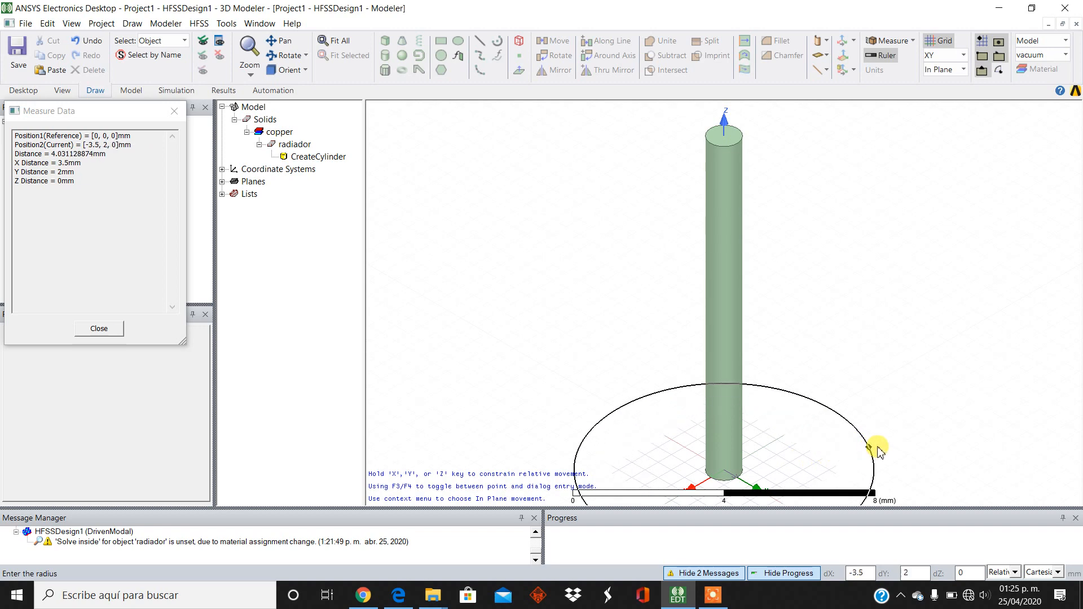
{"action": "left_click", "coordinate": [878, 449]}
{"action": "left_click", "coordinate": [876, 447]}
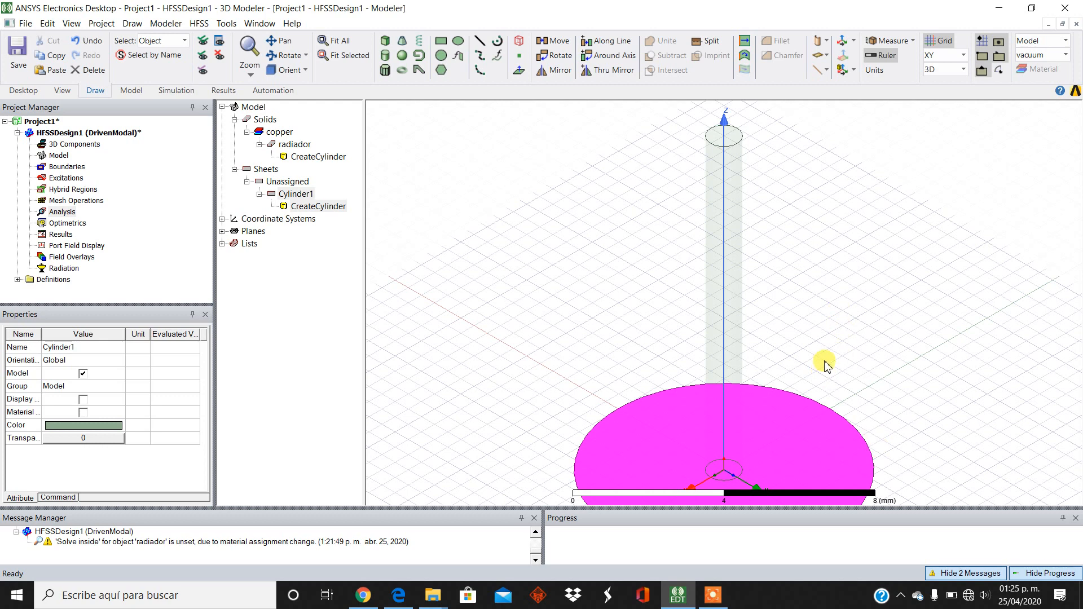
Delete the flat cylinder sheet and draw a cylinder around the radiador, centred on the origin, about 4.5 mm in radius and 11.5 mm high
{"action": "left_click", "coordinate": [609, 451]}
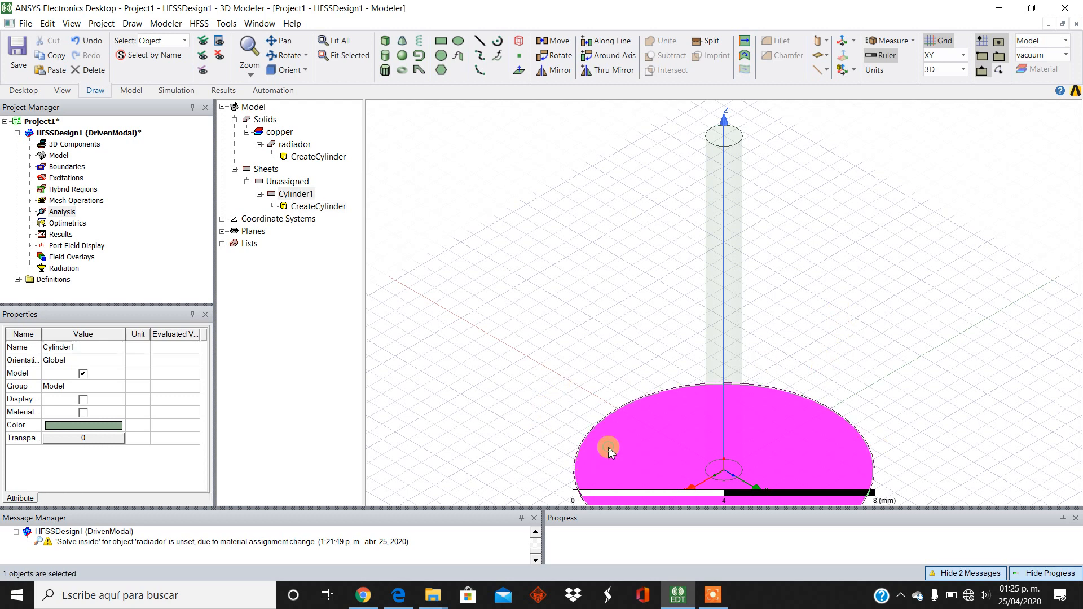
{"action": "key", "text": "Delete"}
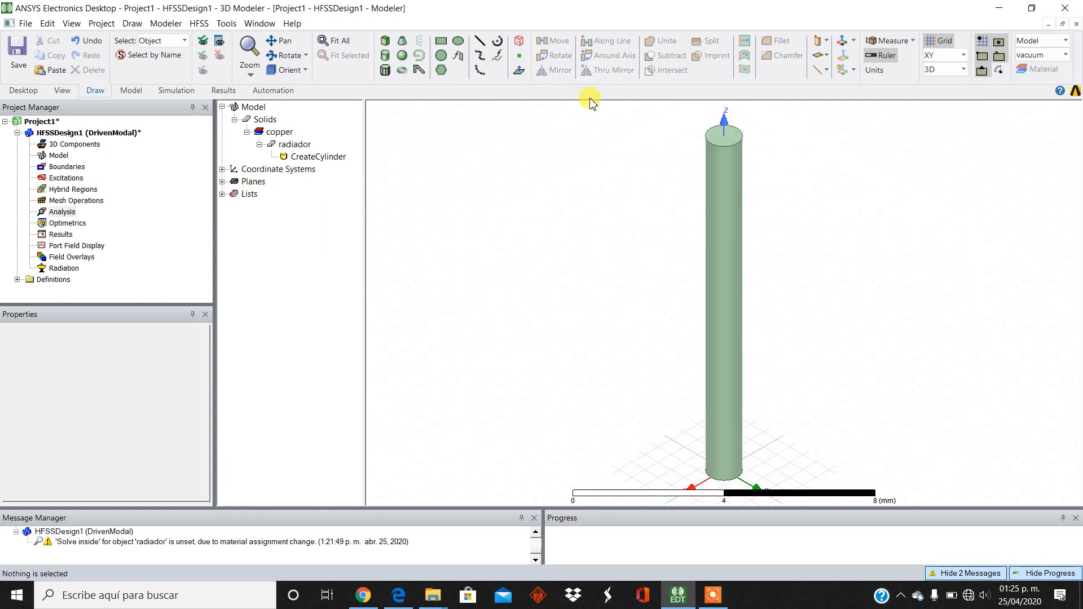
{"action": "left_click", "coordinate": [384, 55]}
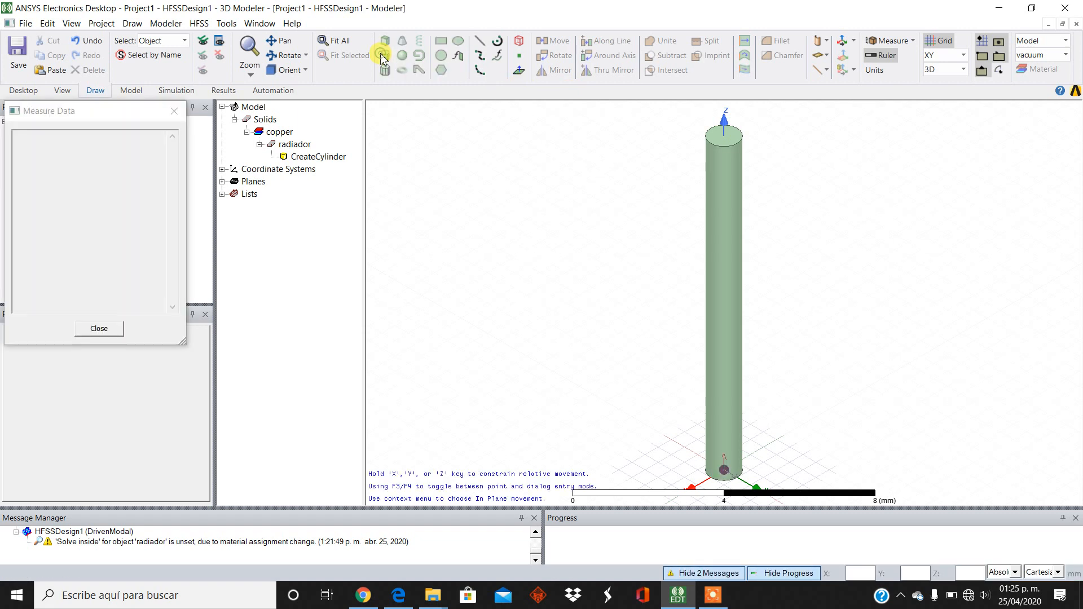
{"action": "left_click", "coordinate": [724, 472]}
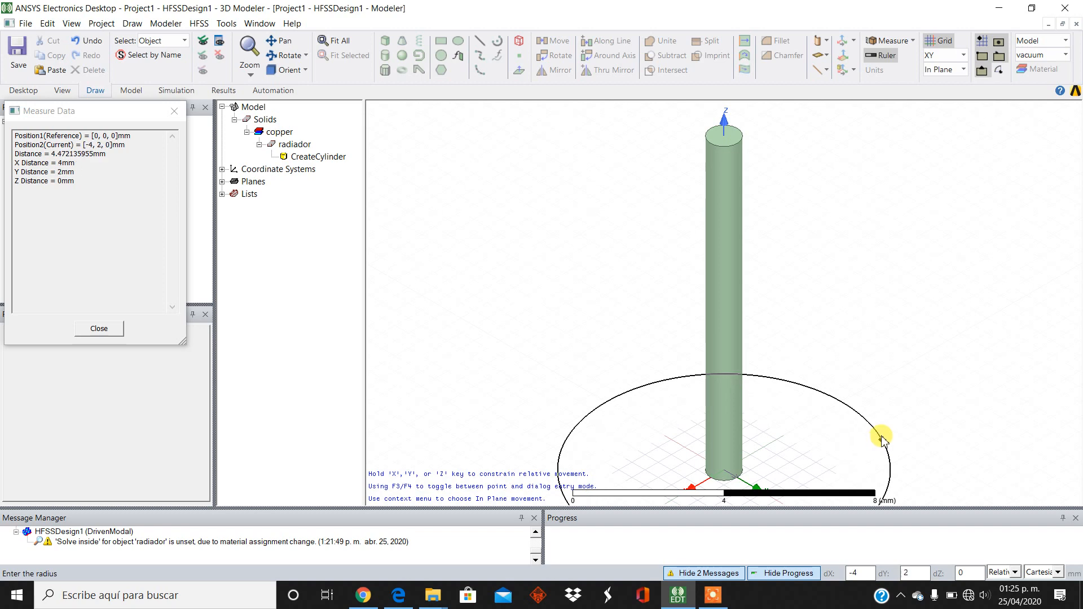
{"action": "left_click", "coordinate": [882, 439]}
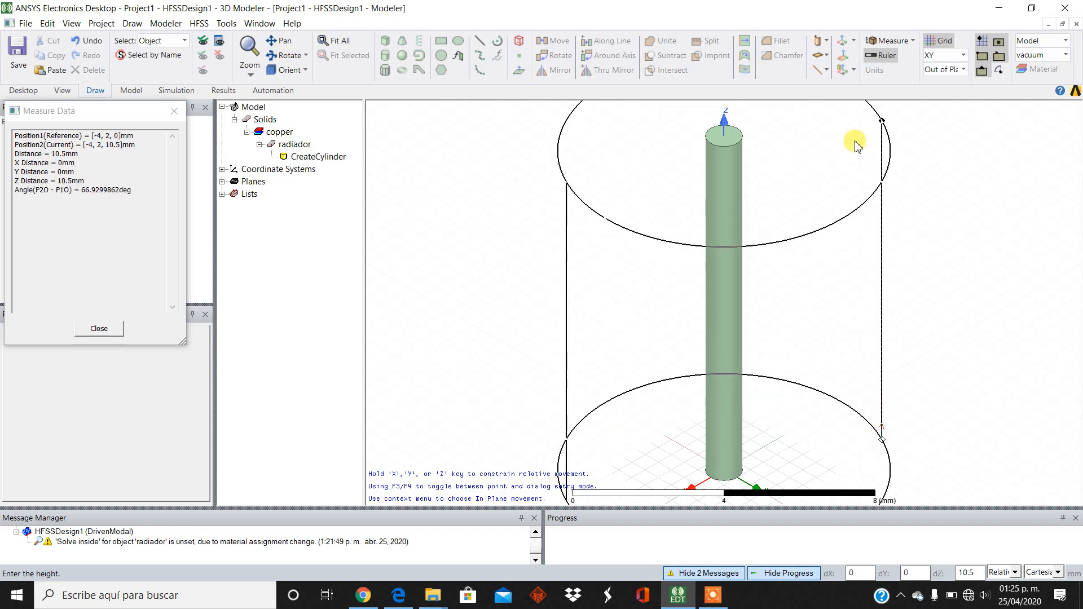
{"action": "left_click", "coordinate": [855, 115]}
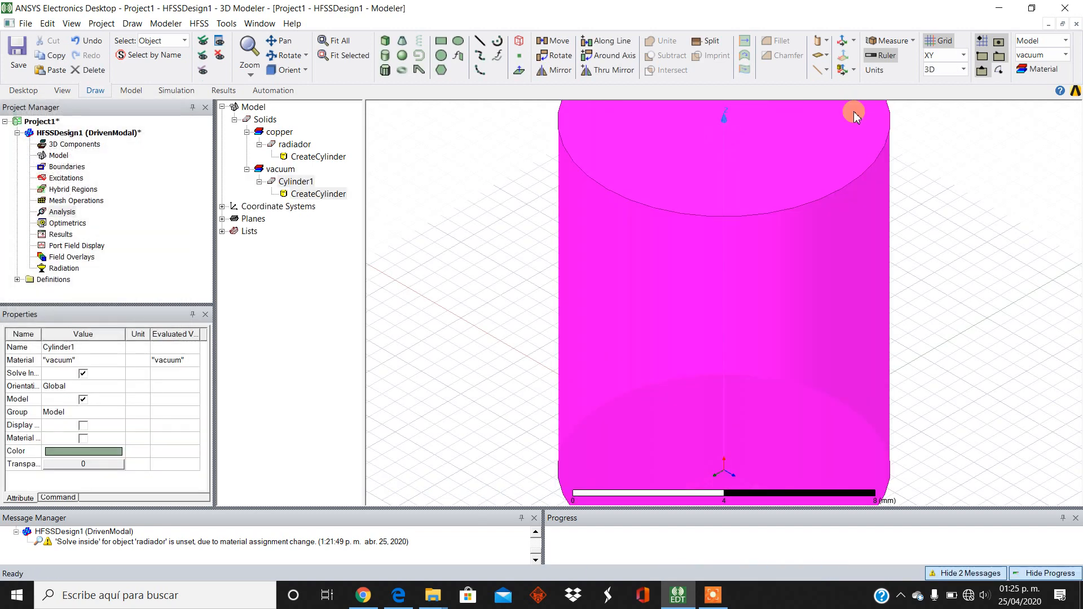
{"action": "left_click", "coordinate": [958, 233]}
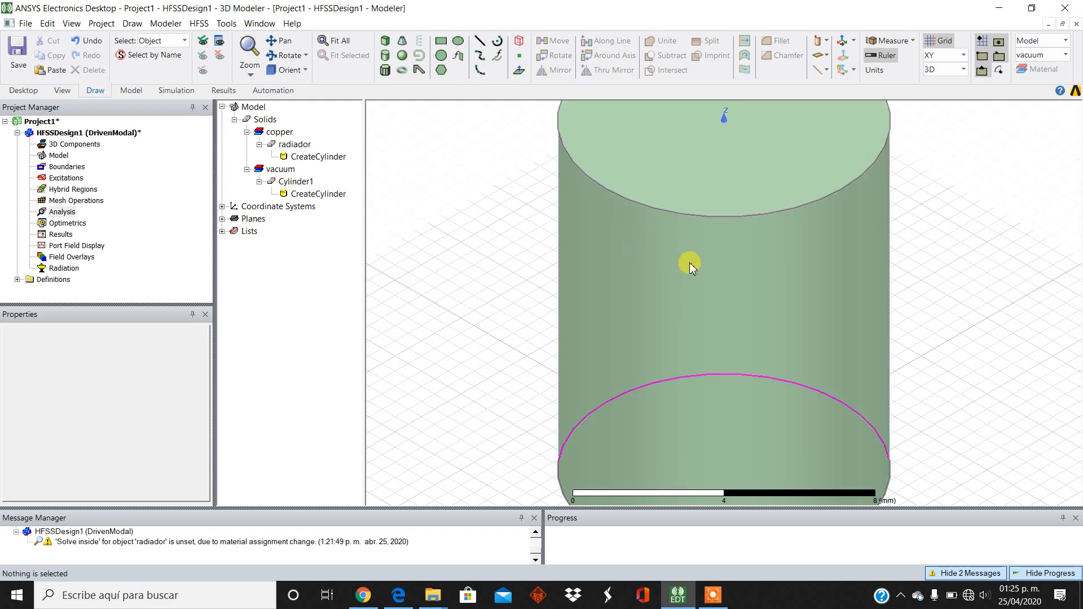
Rename the outer vacuum cylinder as aire
{"action": "left_click", "coordinate": [582, 196]}
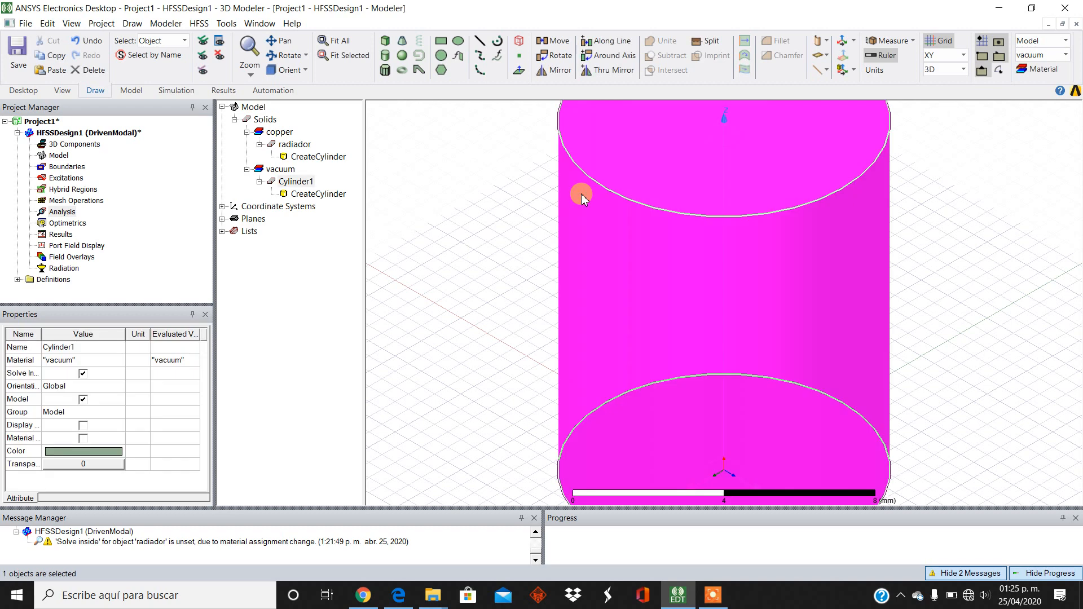
{"action": "left_click", "coordinate": [79, 346]}
{"action": "double_click", "coordinate": [79, 347]}
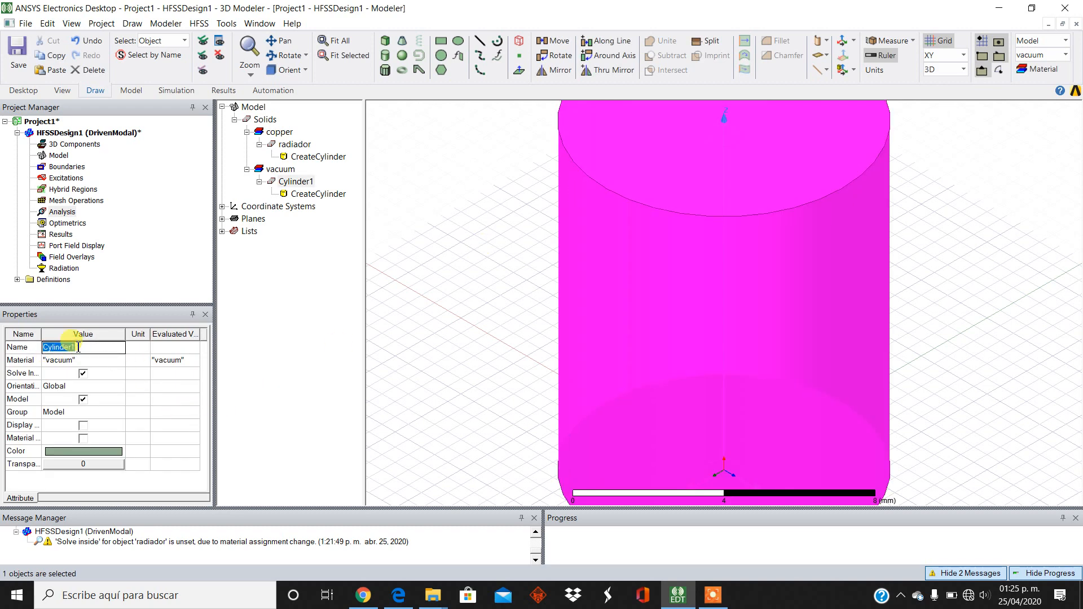
{"action": "type", "text": "aire"}
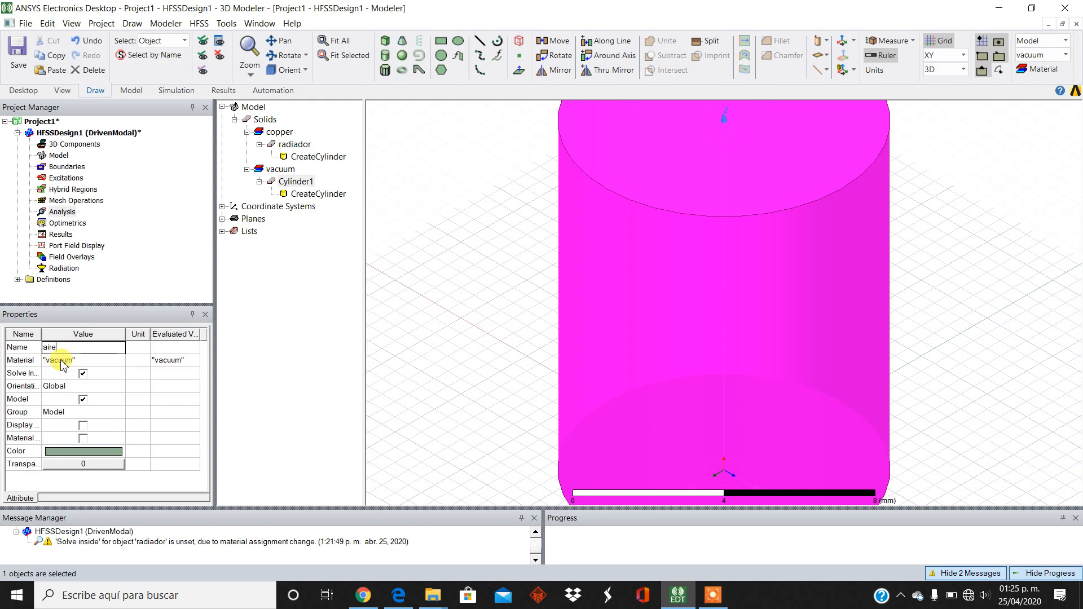
{"action": "left_click", "coordinate": [79, 373]}
{"action": "left_click", "coordinate": [87, 375]}
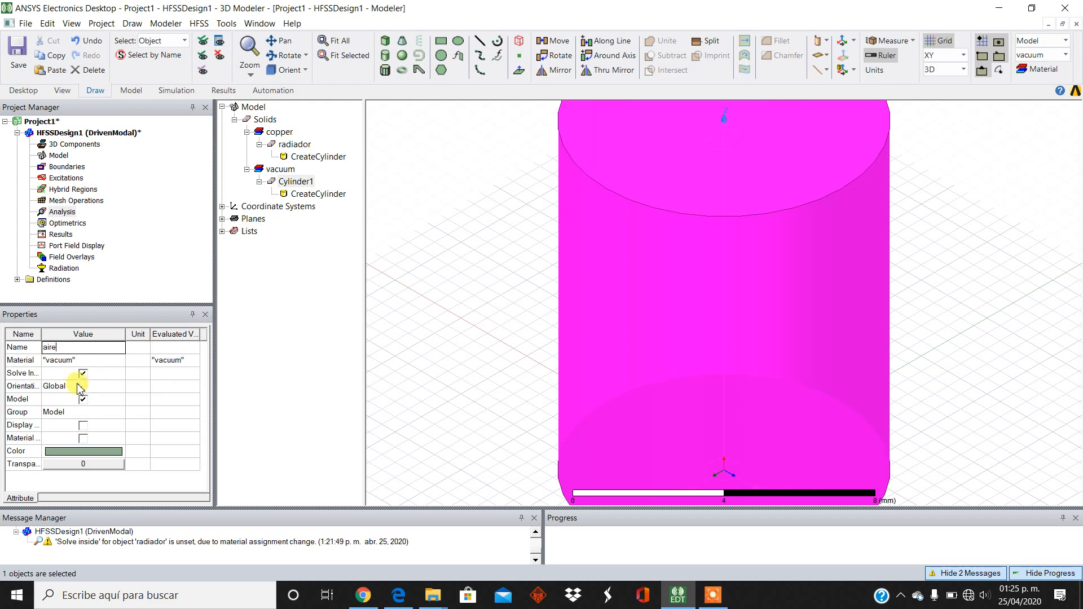
Give the aire cylinder a blue colour (RGB 0, 128, 255) and set its transparency to 0.9
{"action": "left_click", "coordinate": [82, 455]}
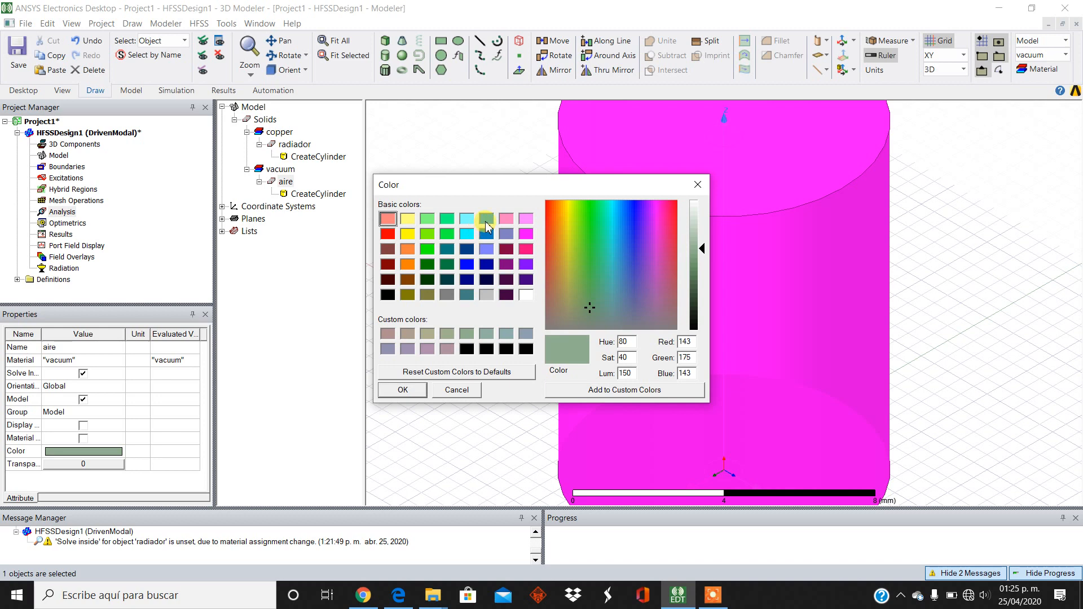
{"action": "left_click", "coordinate": [489, 221]}
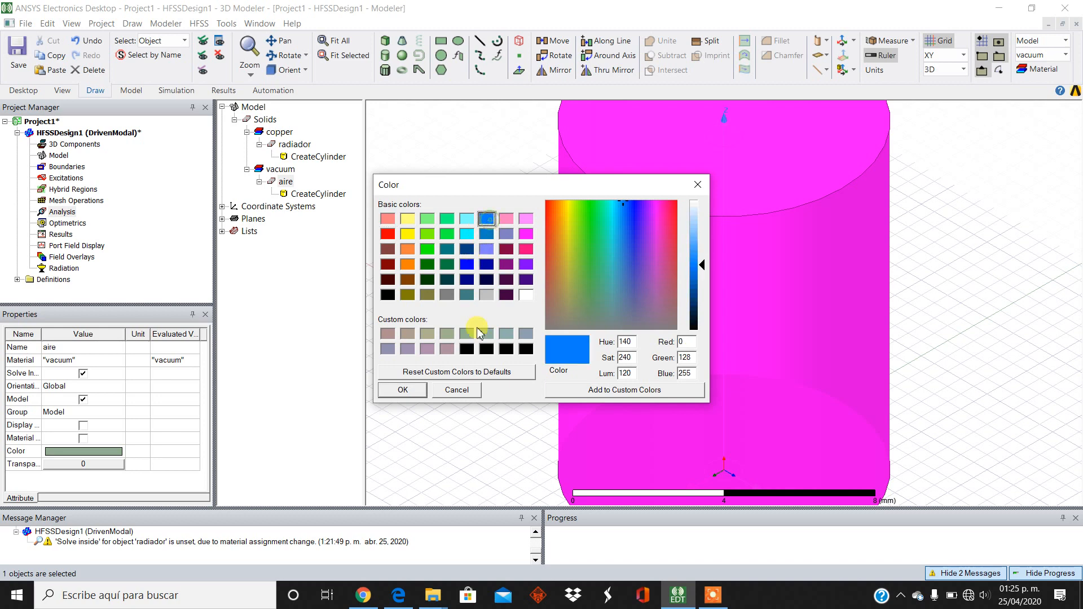
{"action": "left_click", "coordinate": [416, 391]}
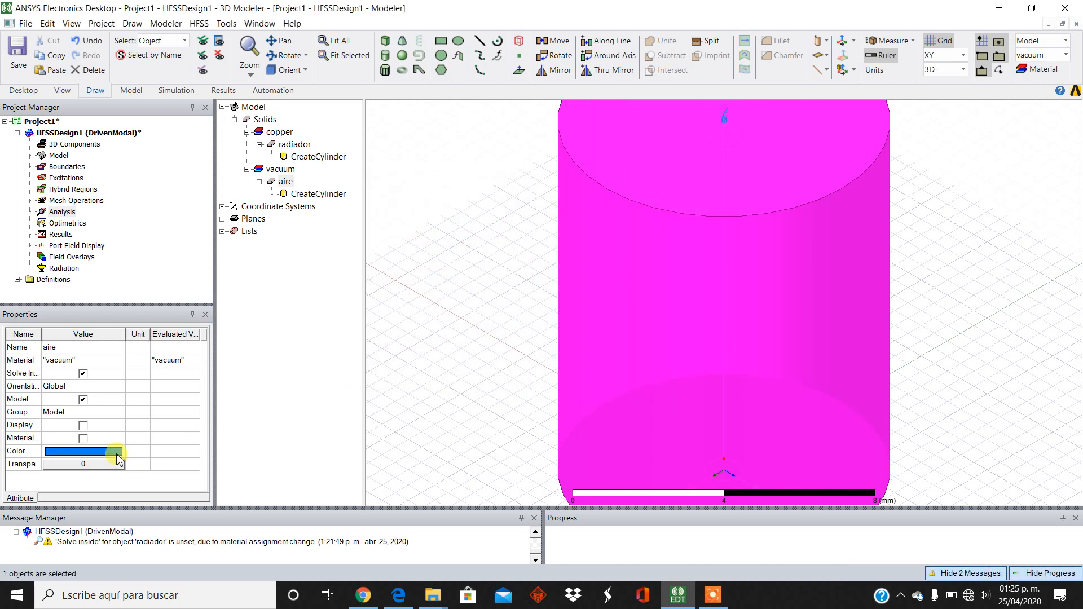
{"action": "left_click", "coordinate": [84, 466]}
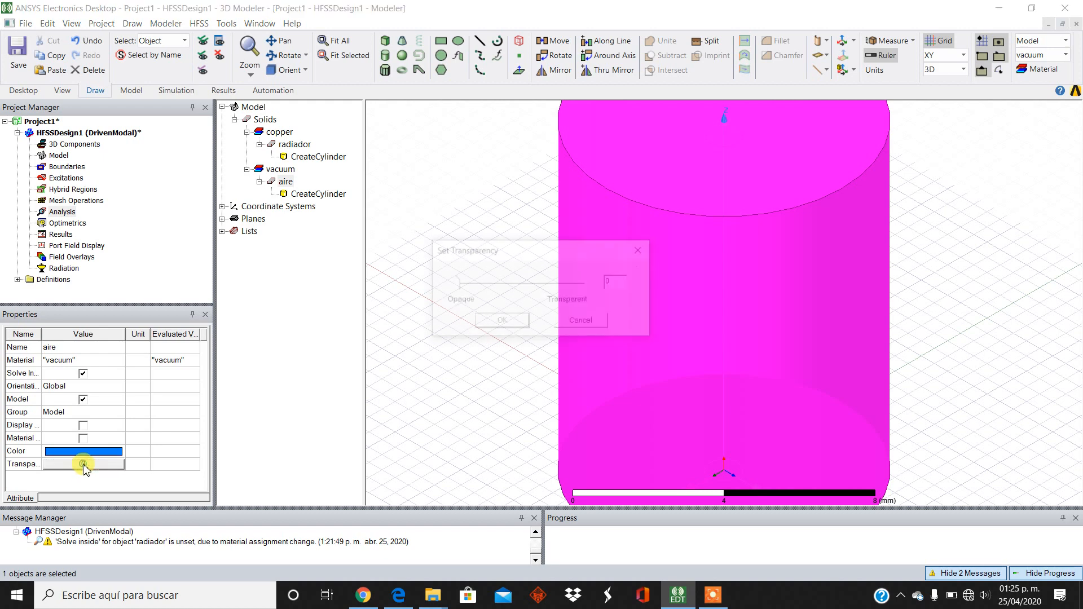
{"action": "left_click", "coordinate": [617, 287]}
{"action": "type", "text": ".9"}
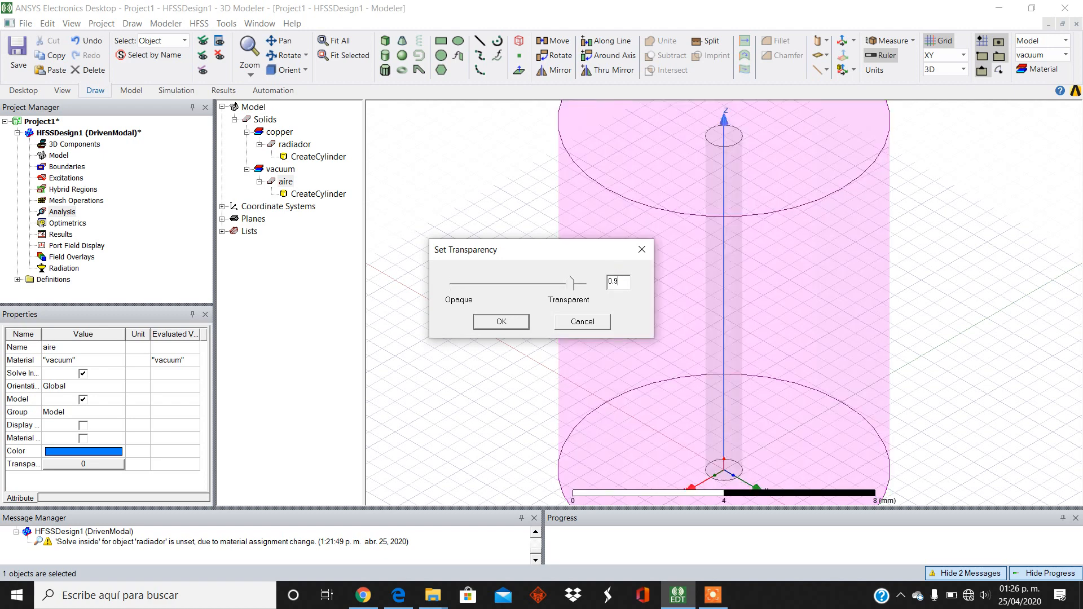
{"action": "left_click", "coordinate": [501, 322]}
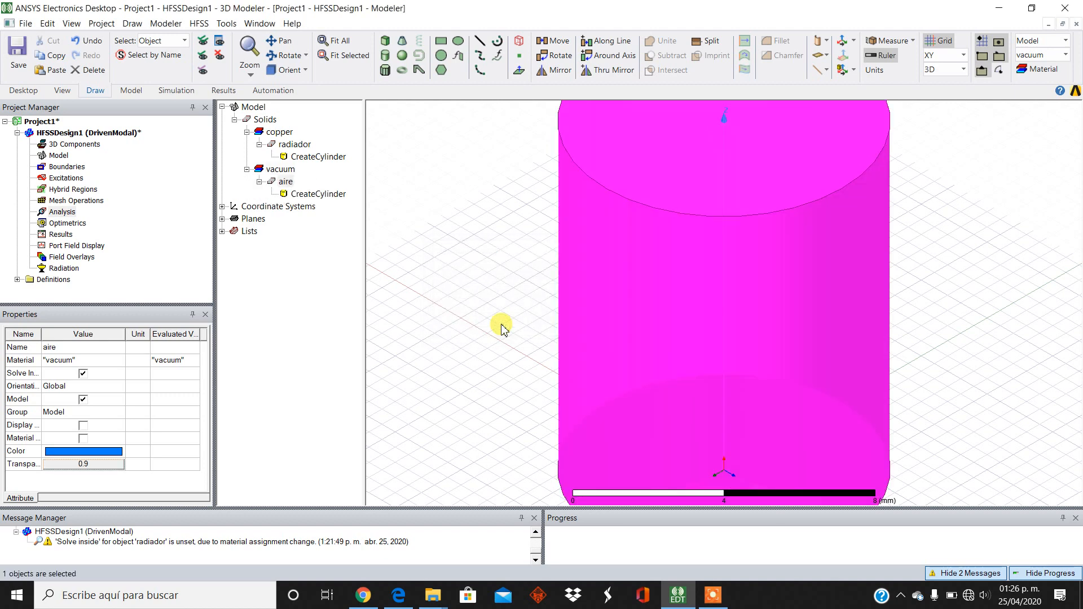
{"action": "left_click", "coordinate": [932, 231]}
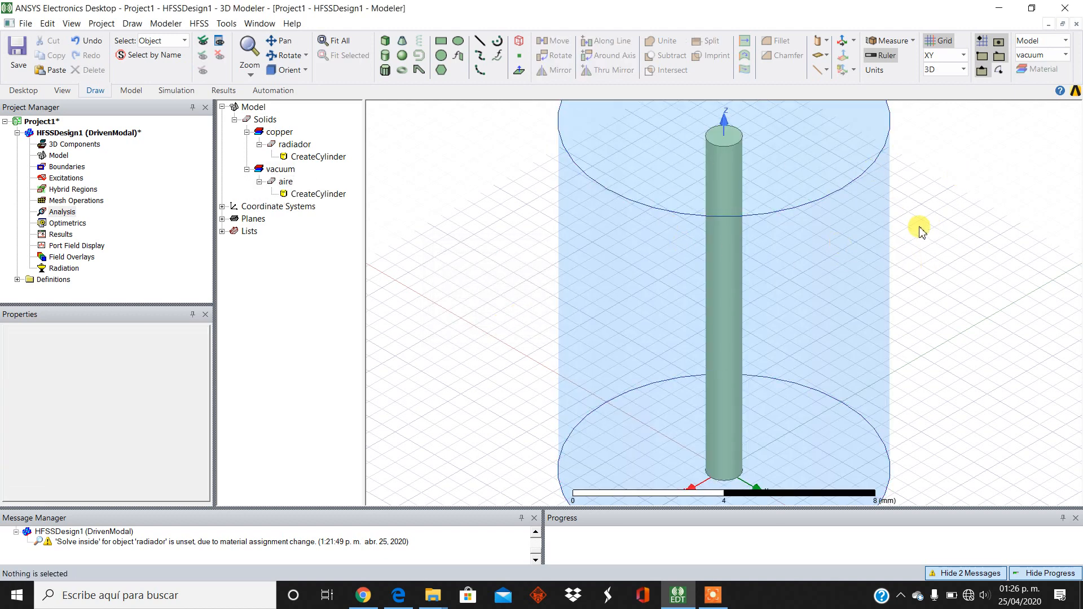
Set the aire cylinder's height to 19 mm in its creation parameters
{"action": "key", "text": "ctrl+d"}
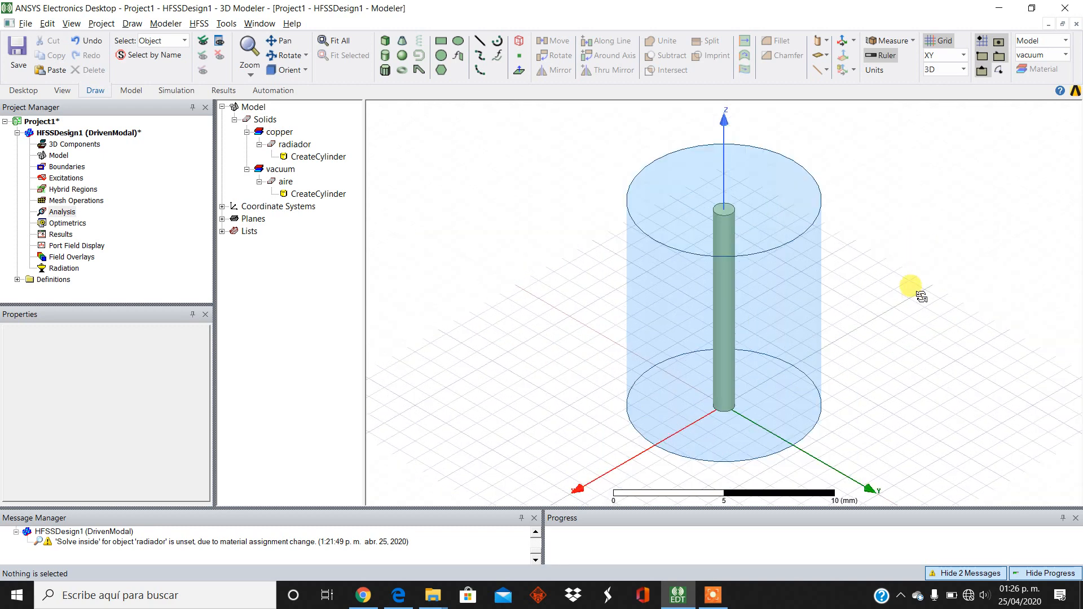
{"action": "double_click", "coordinate": [1044, 279], "text": "alt"}
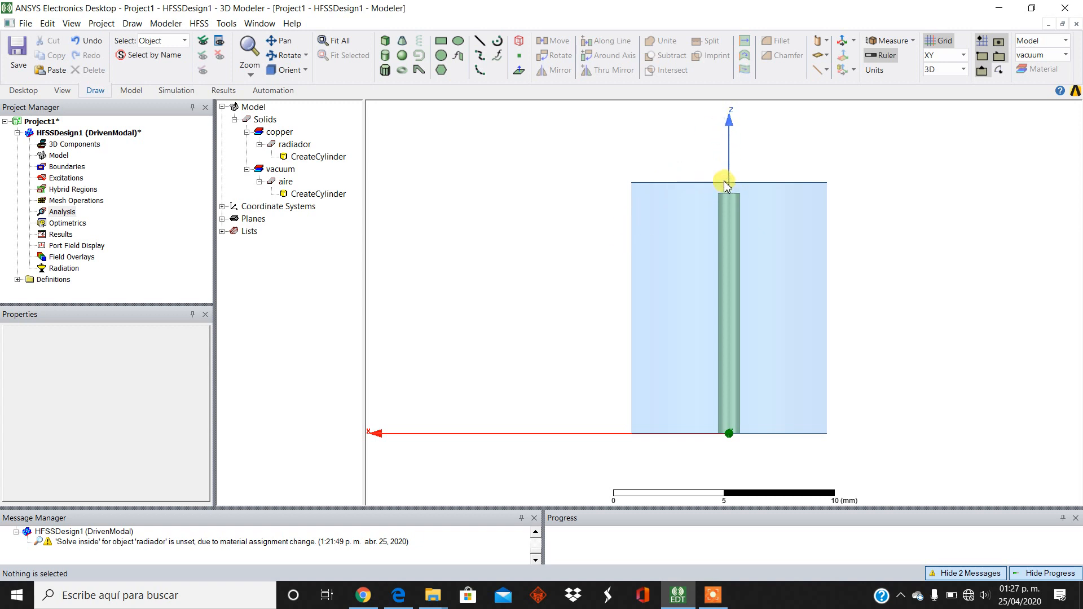
{"action": "left_click", "coordinate": [662, 224]}
{"action": "left_click", "coordinate": [285, 184]}
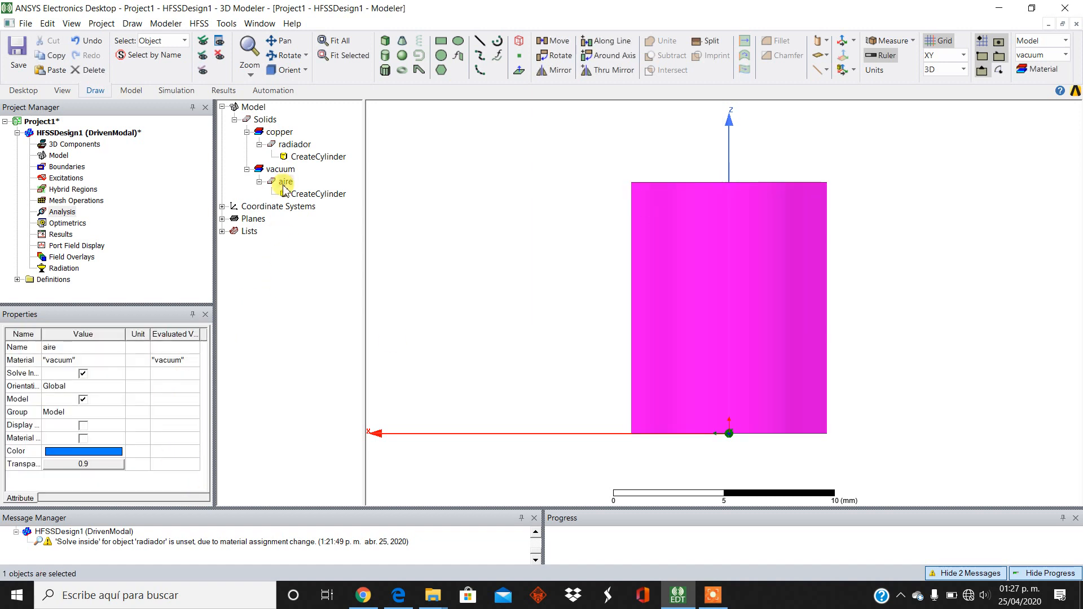
{"action": "double_click", "coordinate": [310, 194]}
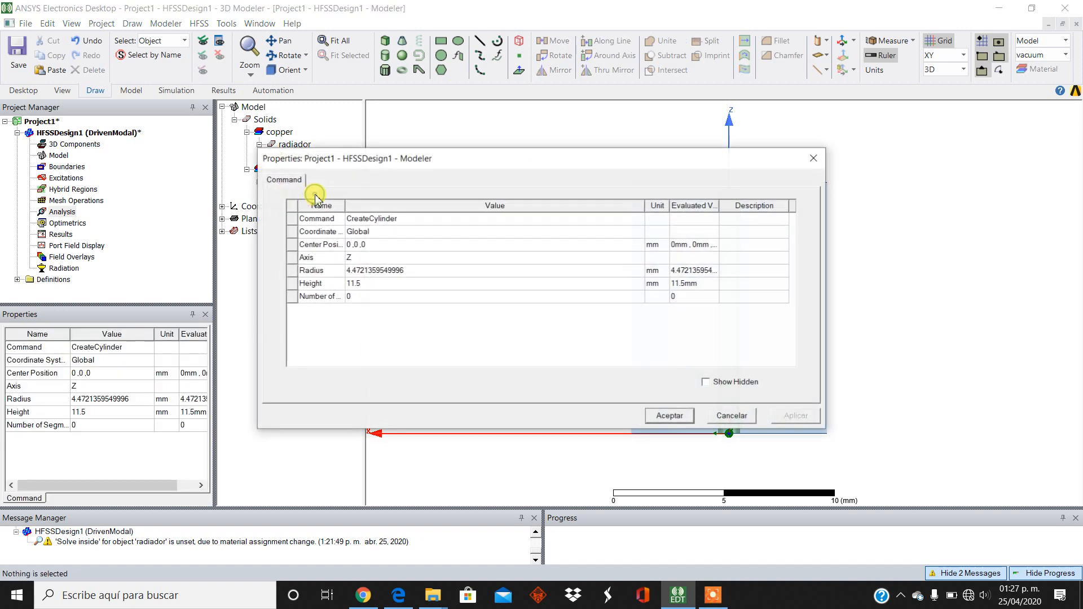
{"action": "left_click", "coordinate": [371, 284]}
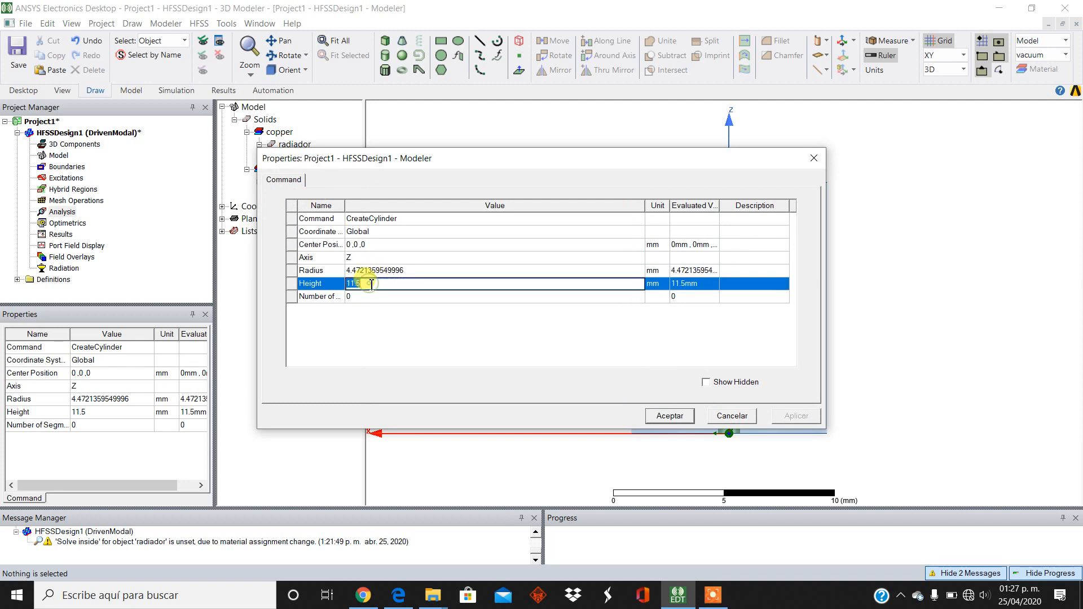
{"action": "type", "text": "19"}
{"action": "left_click", "coordinate": [658, 427]}
{"action": "left_click", "coordinate": [586, 348]}
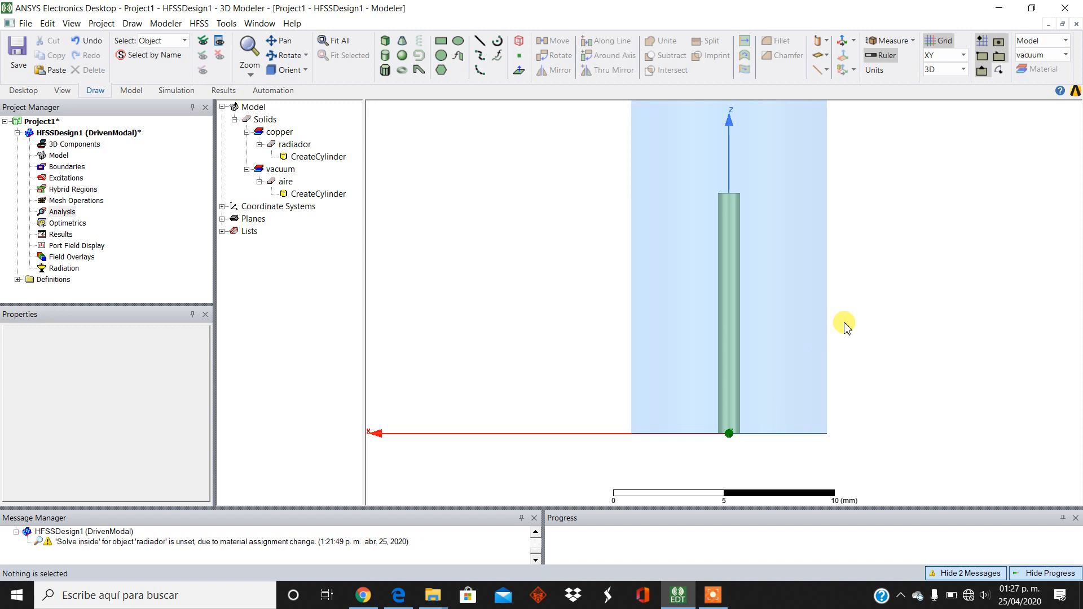
{"action": "key", "text": "alt"}
{"action": "double_click", "coordinate": [1030, 138], "text": "alt"}
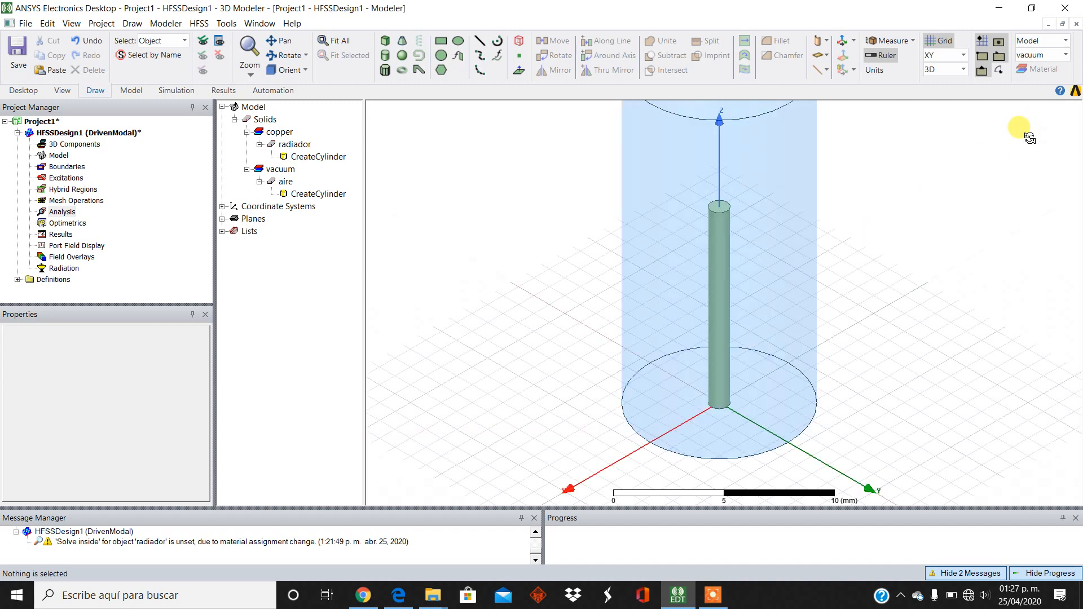
{"action": "key", "text": "ctrl+d"}
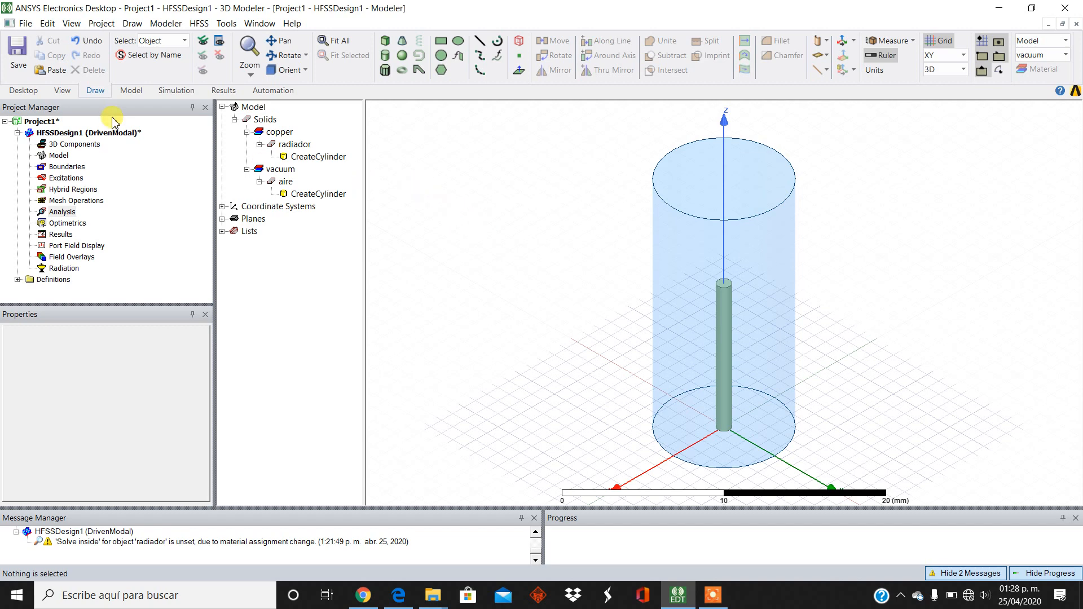
Save the project under the file name 01 in the Ansoft folder
{"action": "left_click", "coordinate": [17, 58]}
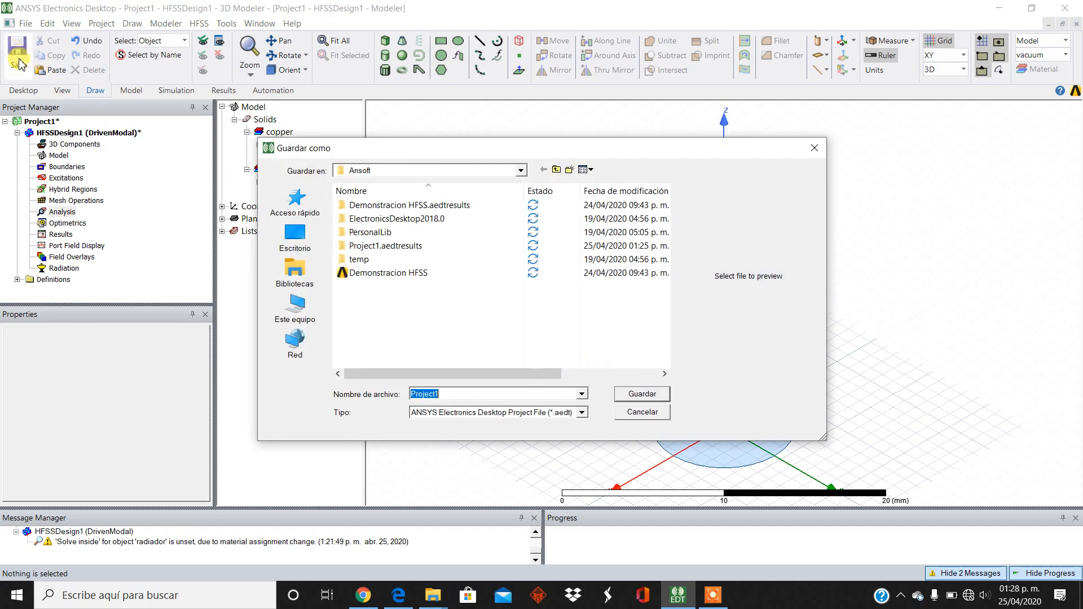
{"action": "type", "text": "01"}
{"action": "key", "text": "Return"}
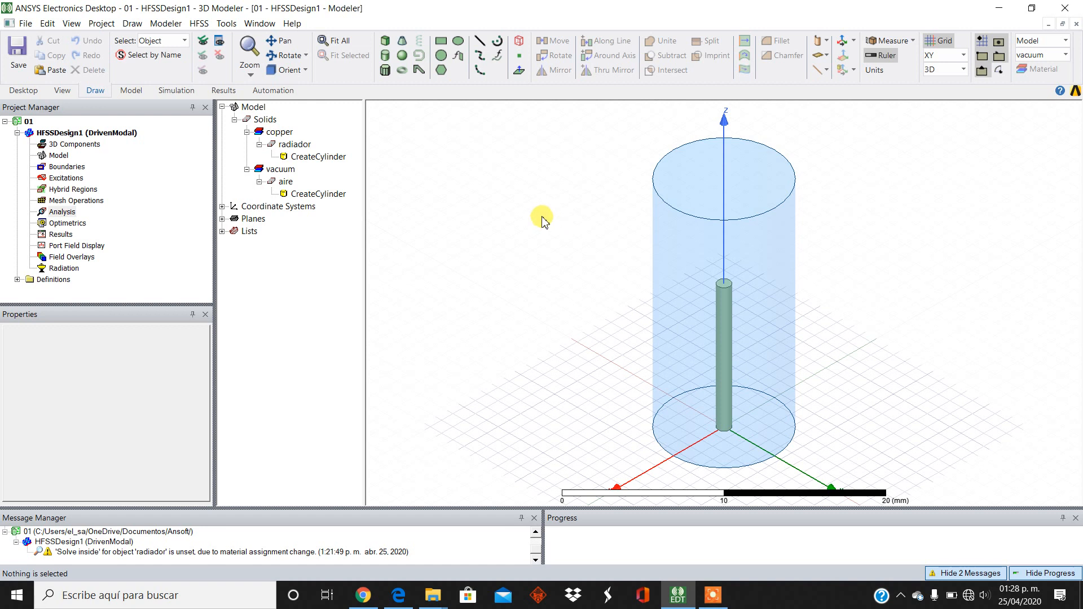
Switch the selection mode from objects to faces and pick individual faces of the aire cylinder, including its top and side faces
{"action": "left_click", "coordinate": [687, 237]}
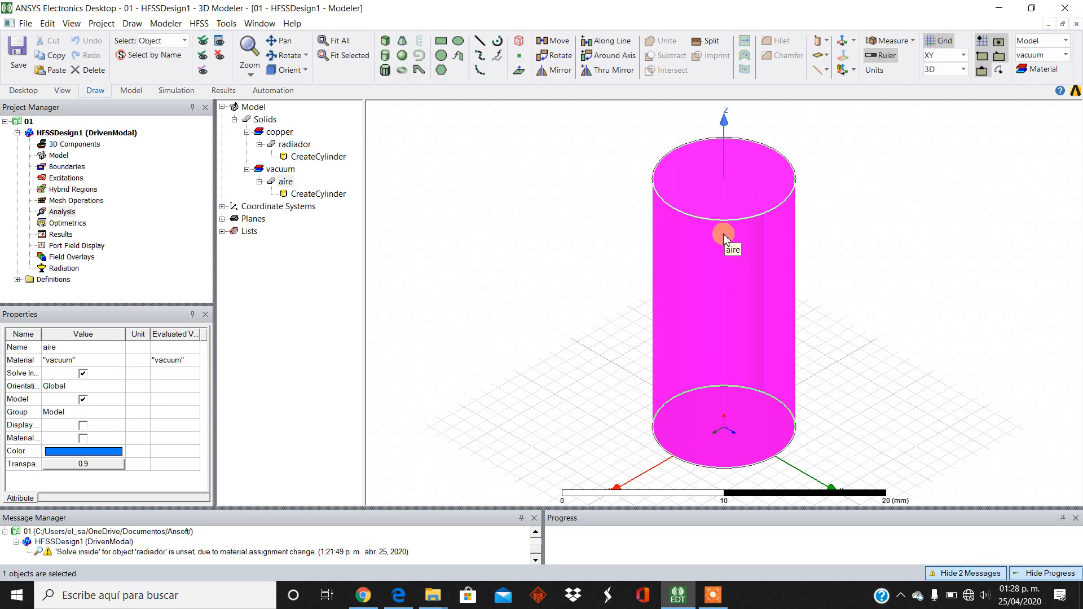
{"action": "left_click", "coordinate": [542, 201]}
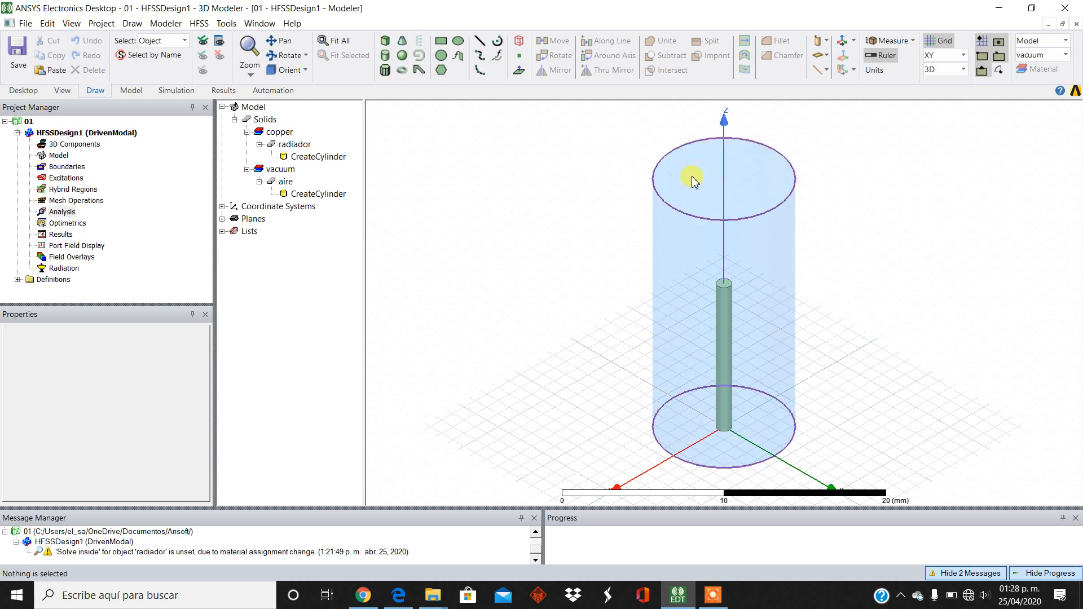
{"action": "right_click", "coordinate": [551, 132]}
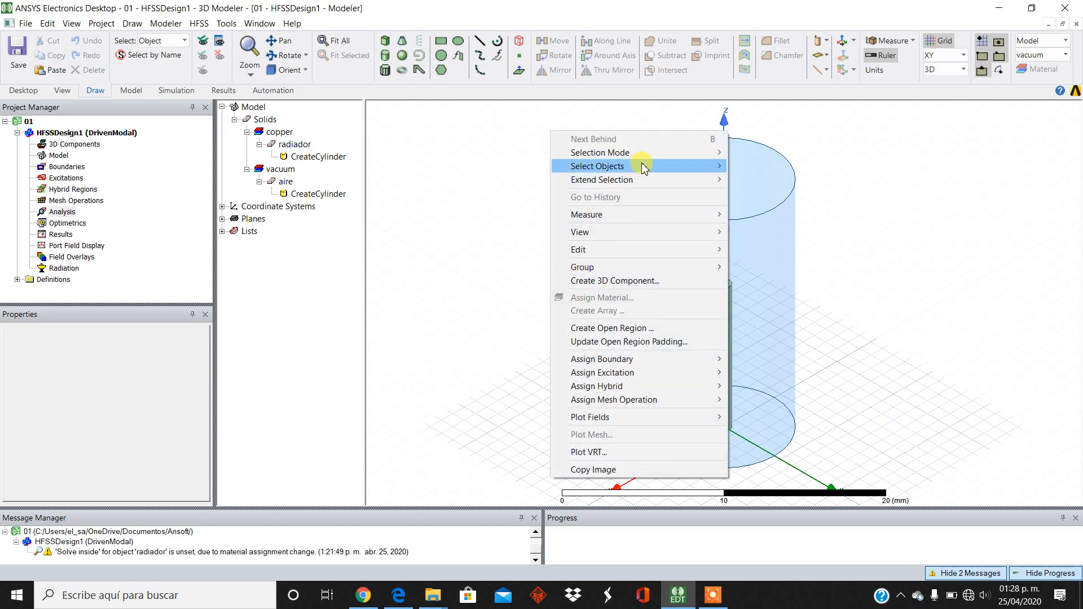
{"action": "mouse_move", "coordinate": [638, 155]}
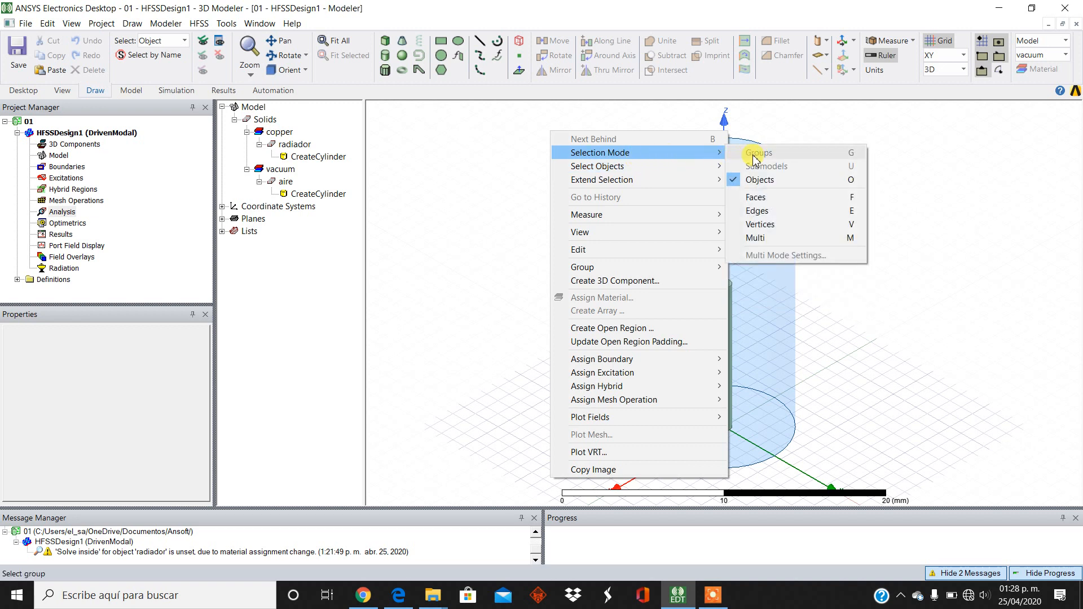
{"action": "left_click", "coordinate": [754, 198]}
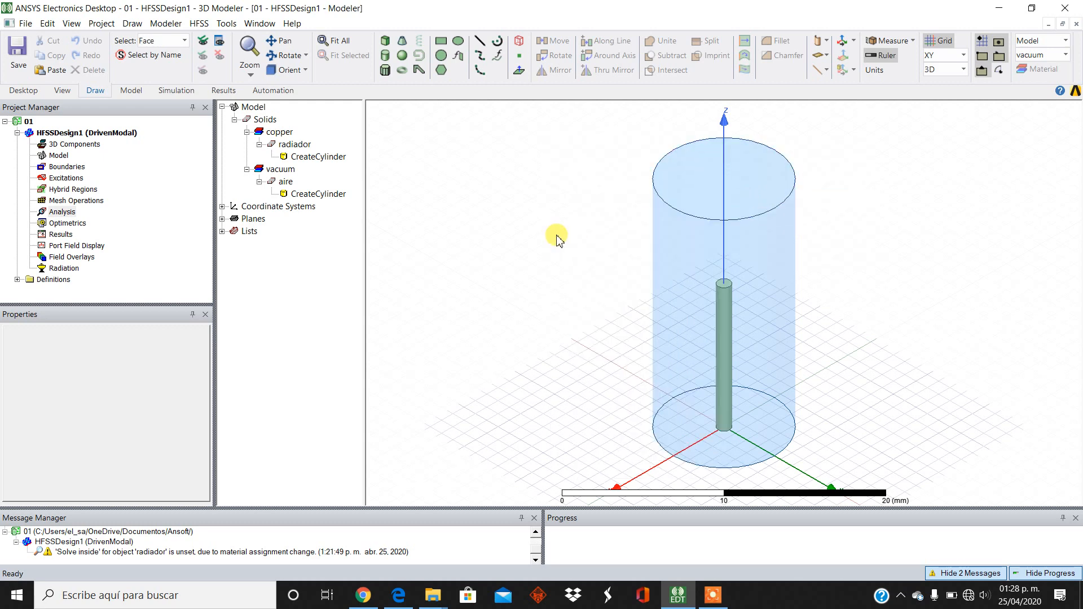
{"action": "left_click", "coordinate": [705, 191]}
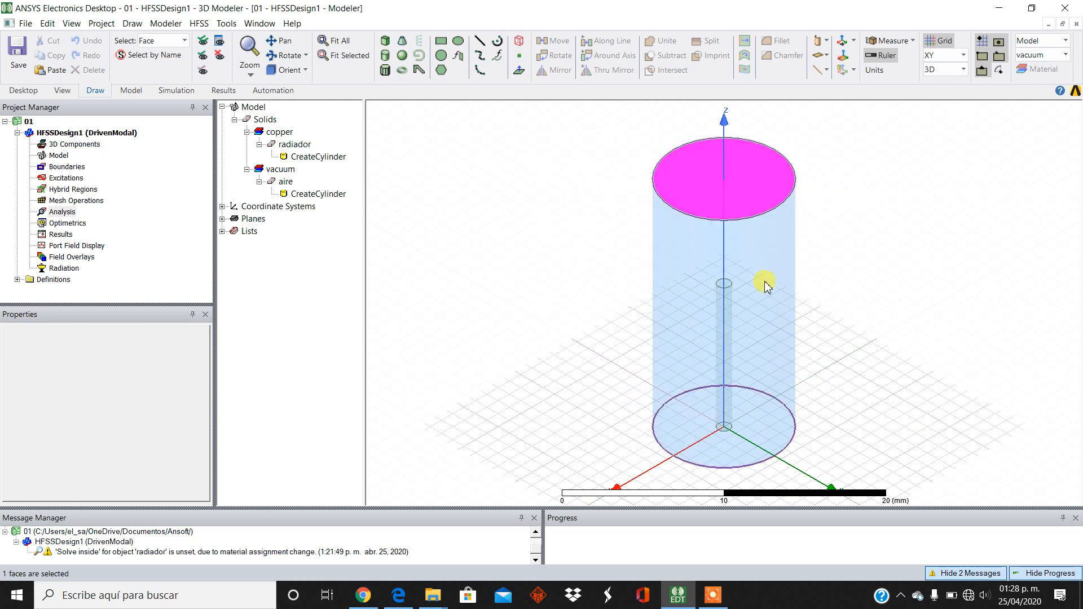
{"action": "left_click", "coordinate": [766, 456]}
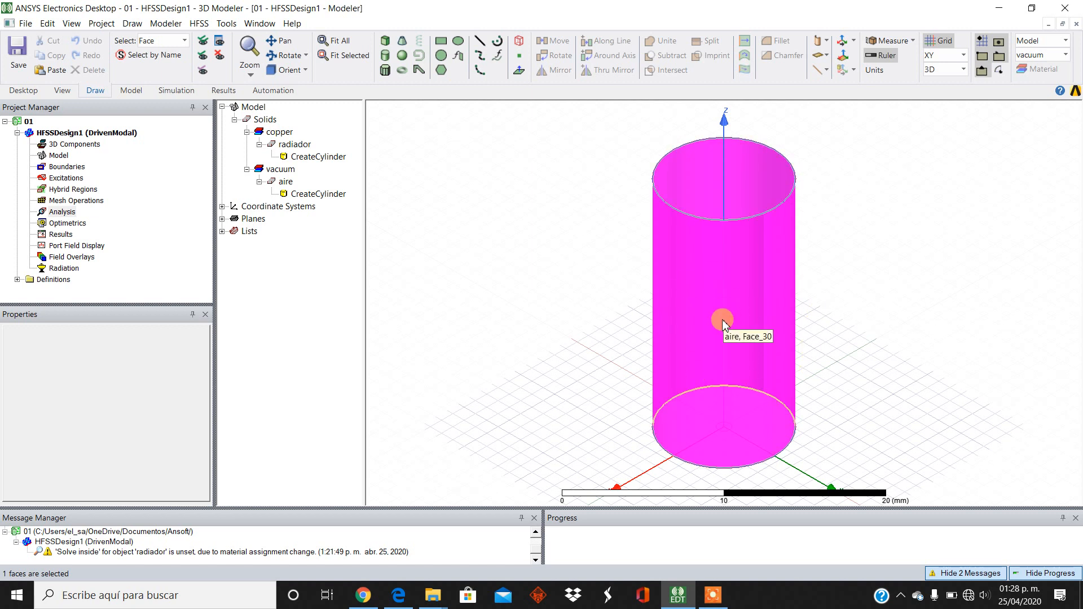
Clear the face selection and assign a radiation boundary with the default name to the whole aire cylinder
{"action": "left_click", "coordinate": [752, 193], "text": "ctrl"}
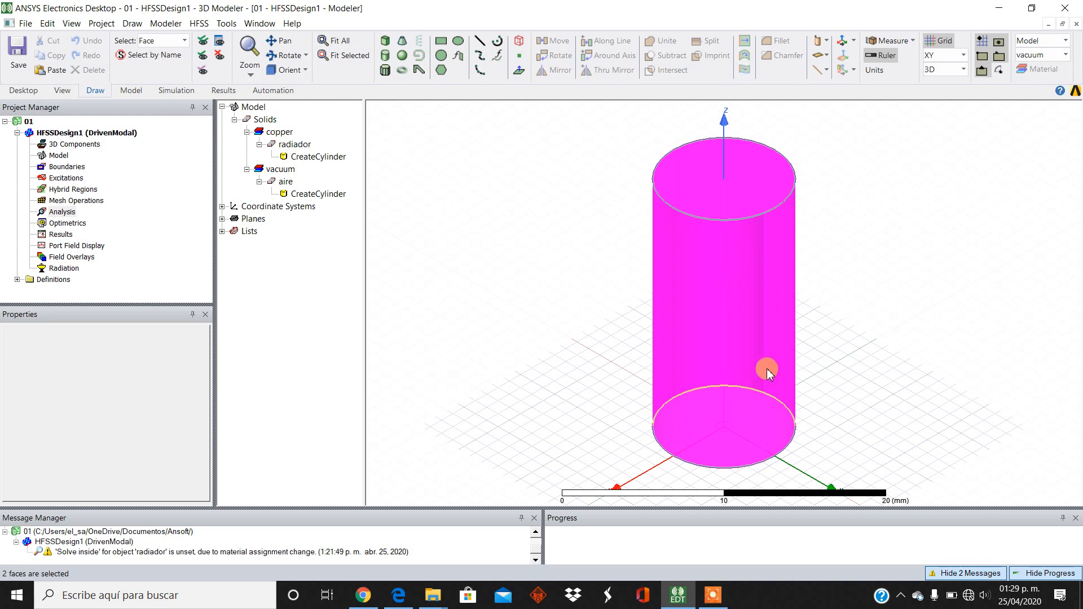
{"action": "left_click", "coordinate": [851, 369]}
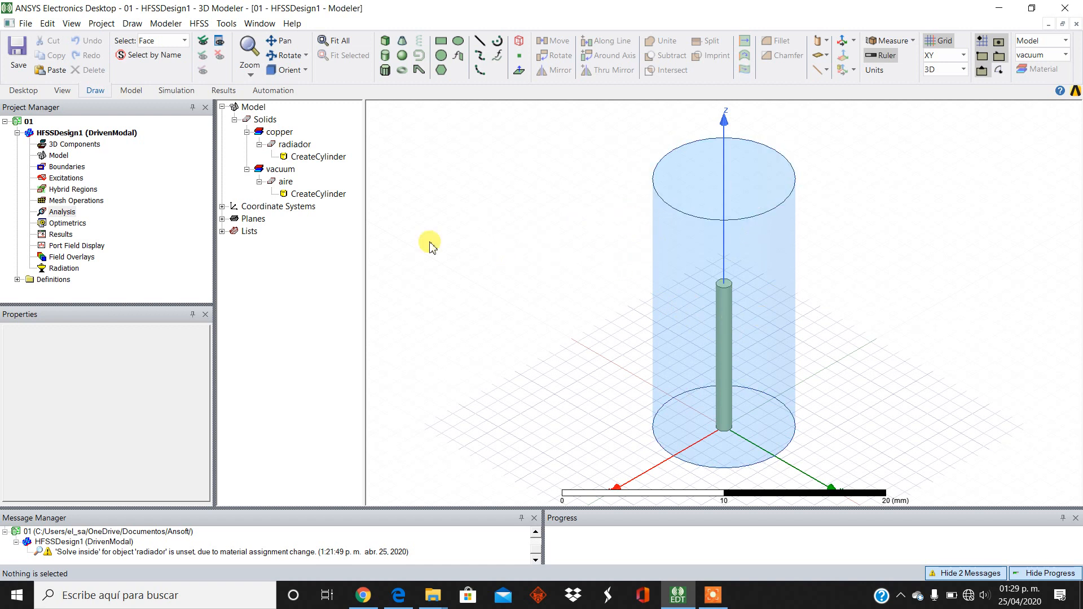
{"action": "left_click", "coordinate": [285, 182]}
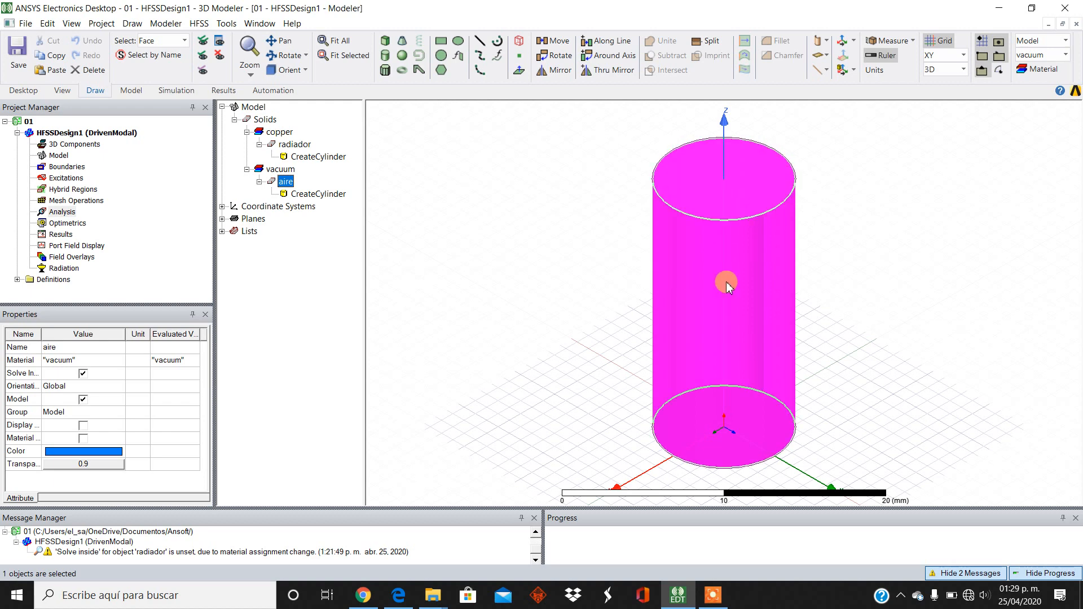
{"action": "right_click", "coordinate": [586, 149]}
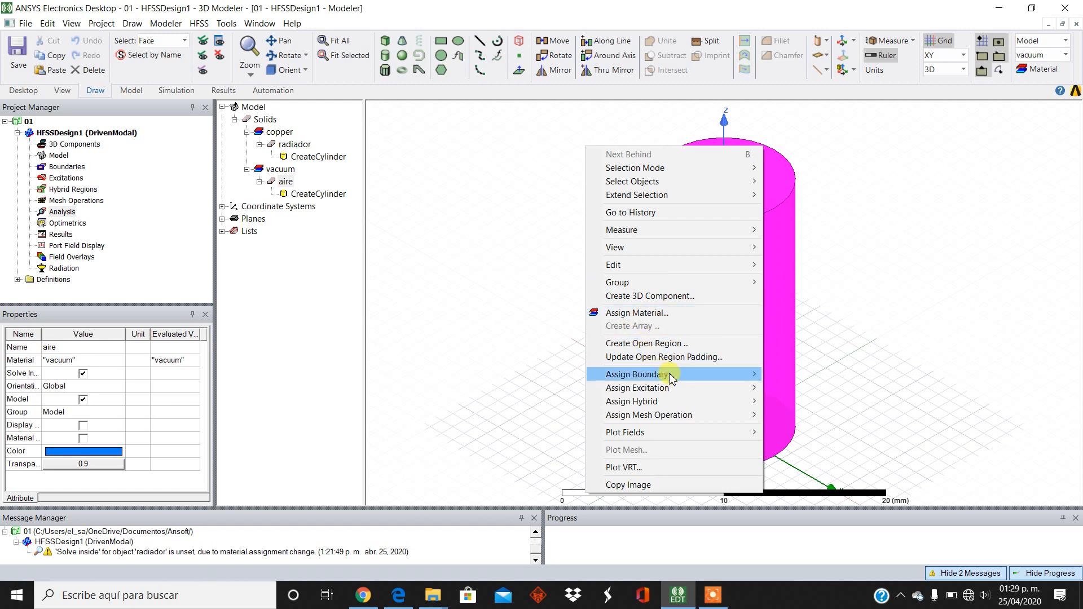
{"action": "mouse_move", "coordinate": [690, 380]}
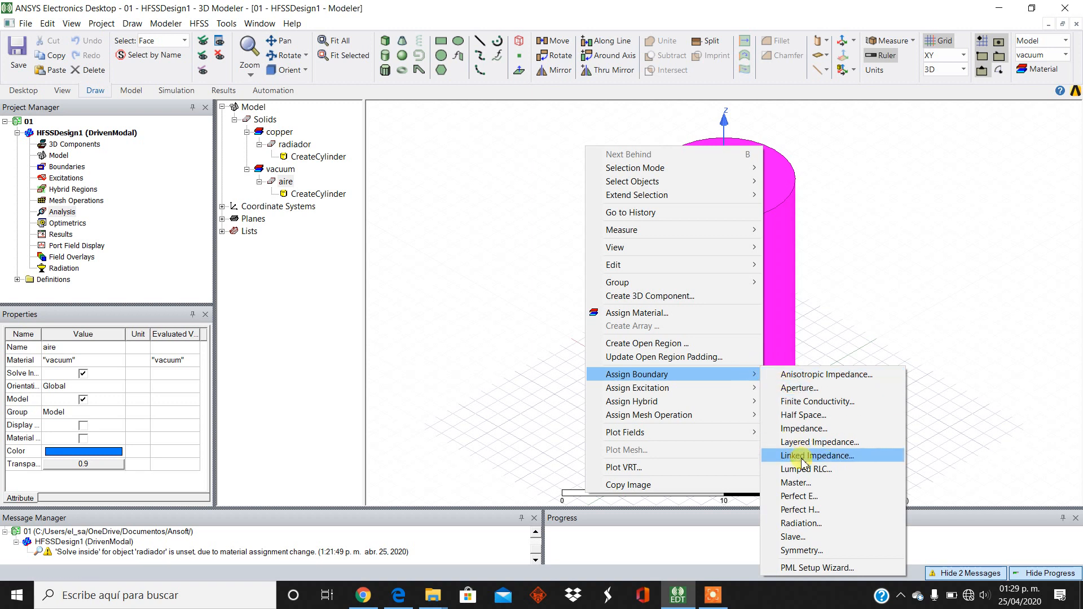
{"action": "left_click", "coordinate": [808, 526]}
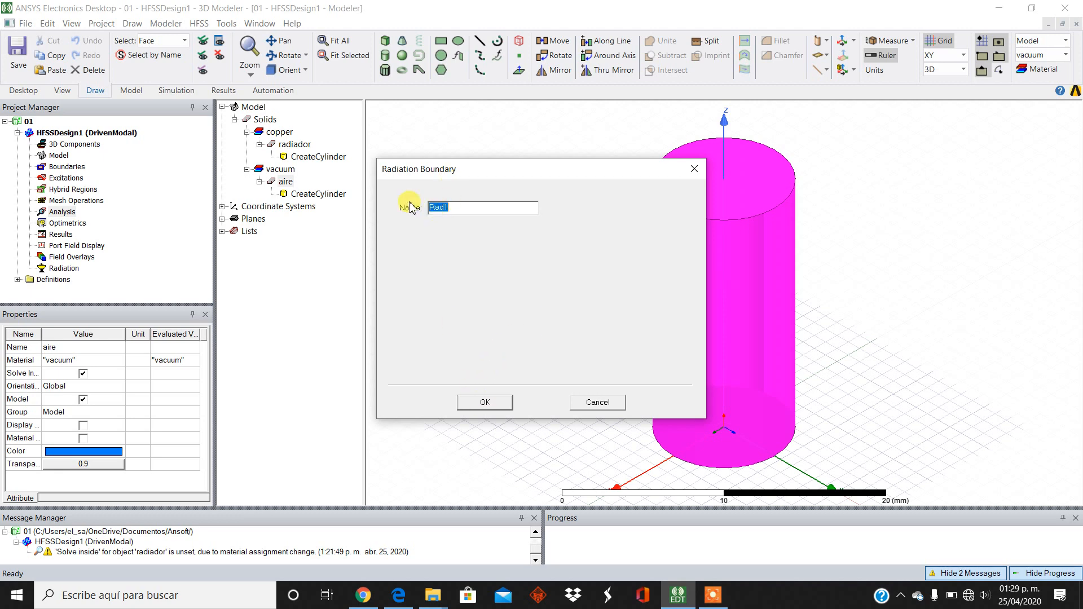
{"action": "left_click", "coordinate": [483, 403]}
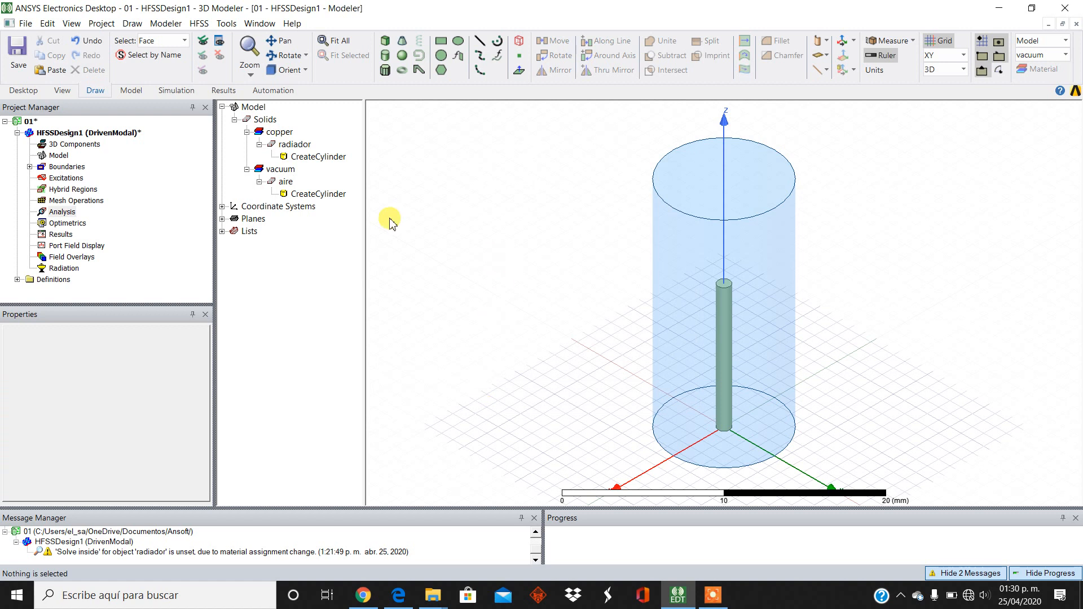
Check on the model which surfaces the radiation boundary Rad1 covers, and clear the highlight
{"action": "left_click", "coordinate": [29, 166]}
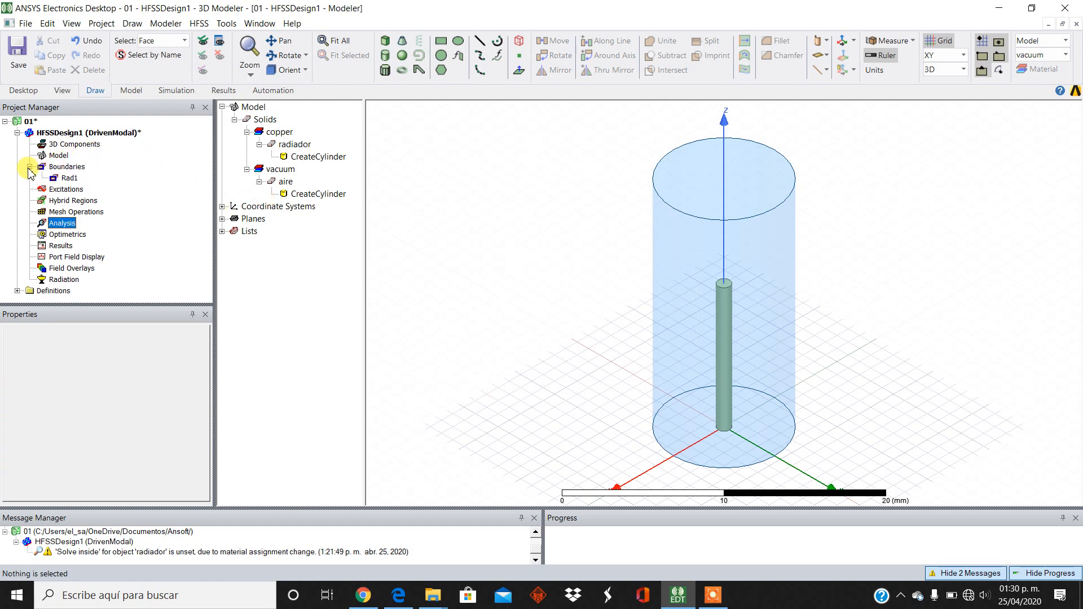
{"action": "left_click", "coordinate": [70, 179]}
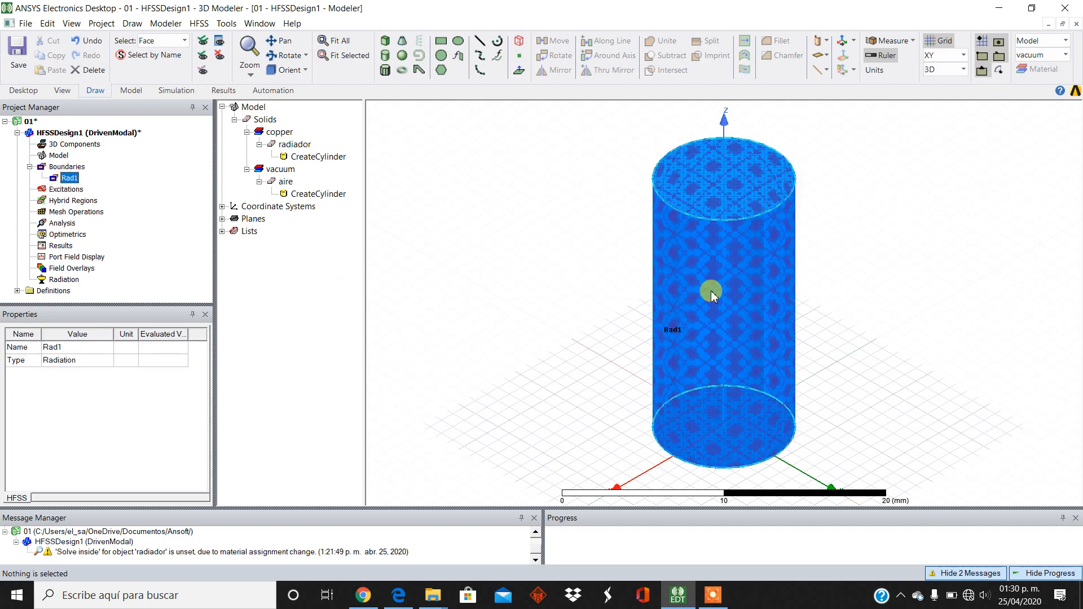
{"action": "left_click", "coordinate": [491, 242]}
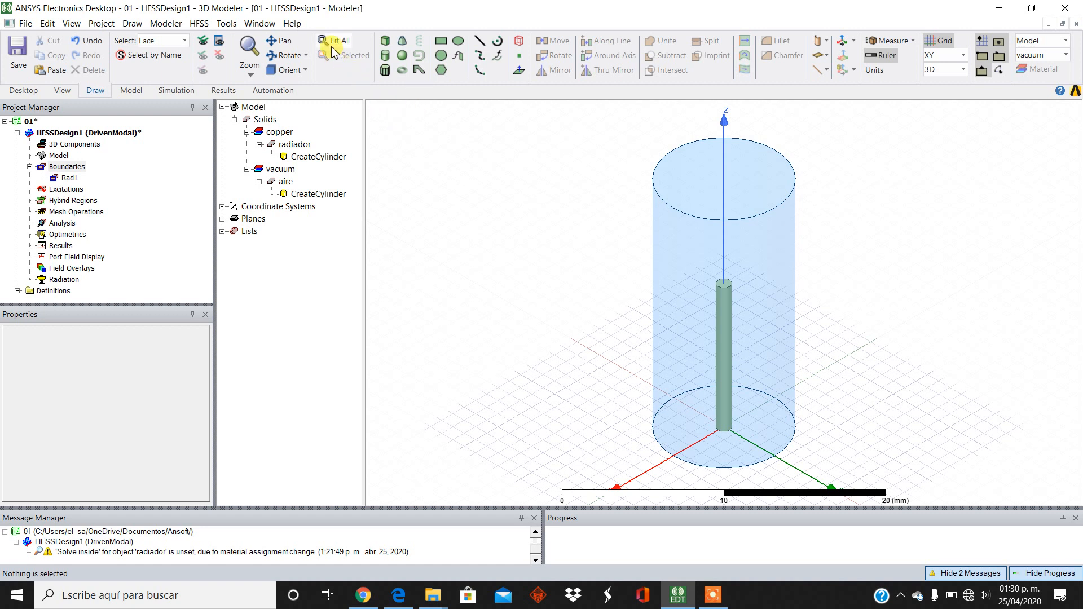
Zoom in on the radiador cylinder's base at the origin and try to pick its face
{"action": "left_click", "coordinate": [250, 74]}
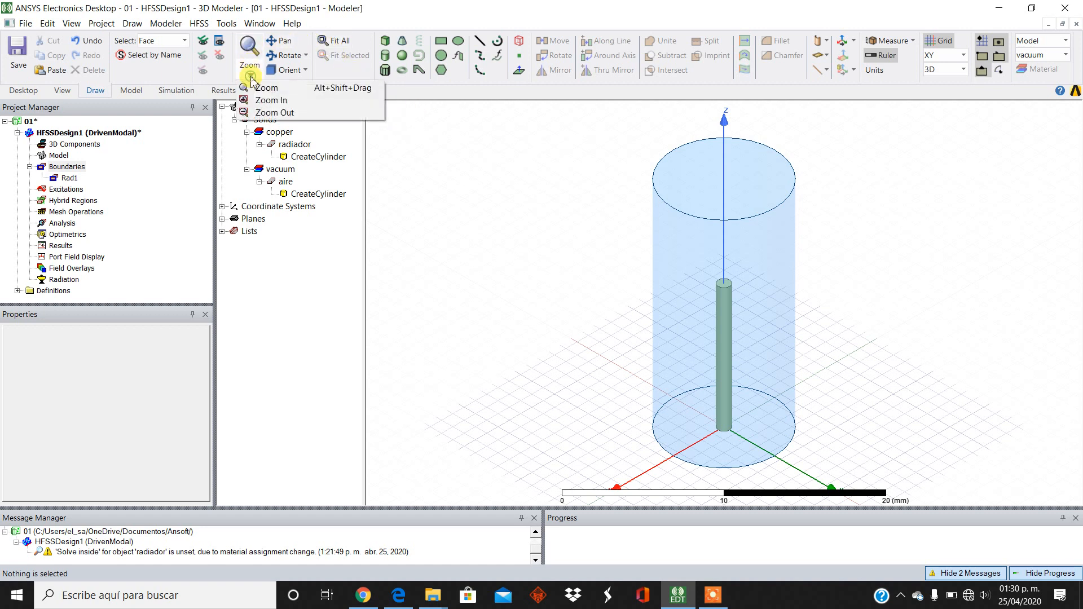
{"action": "left_click", "coordinate": [266, 100]}
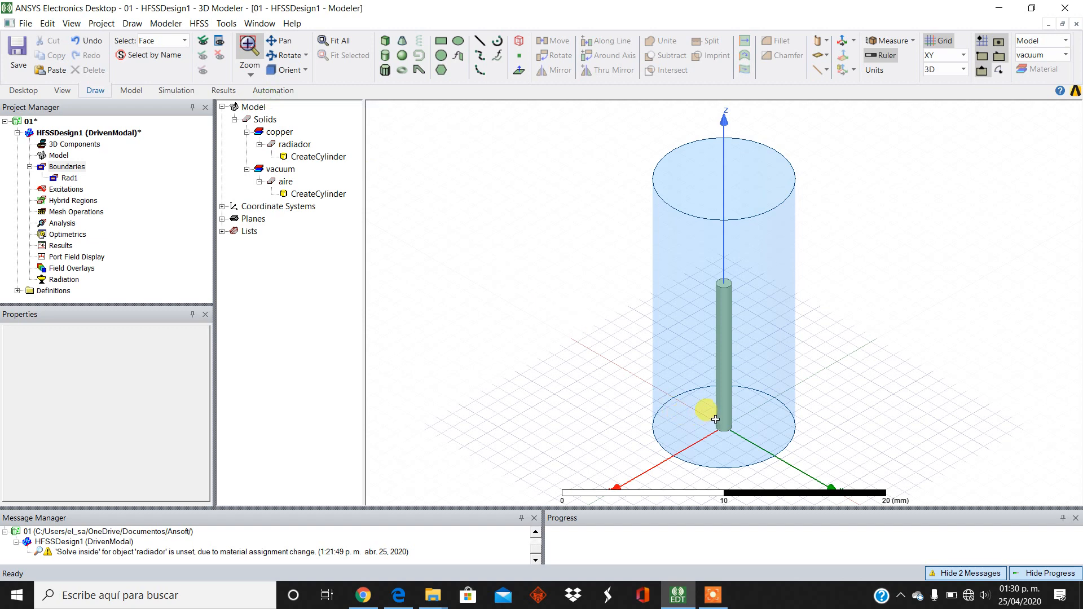
{"action": "left_click_drag", "start_coordinate": [716, 420], "coordinate": [738, 443]}
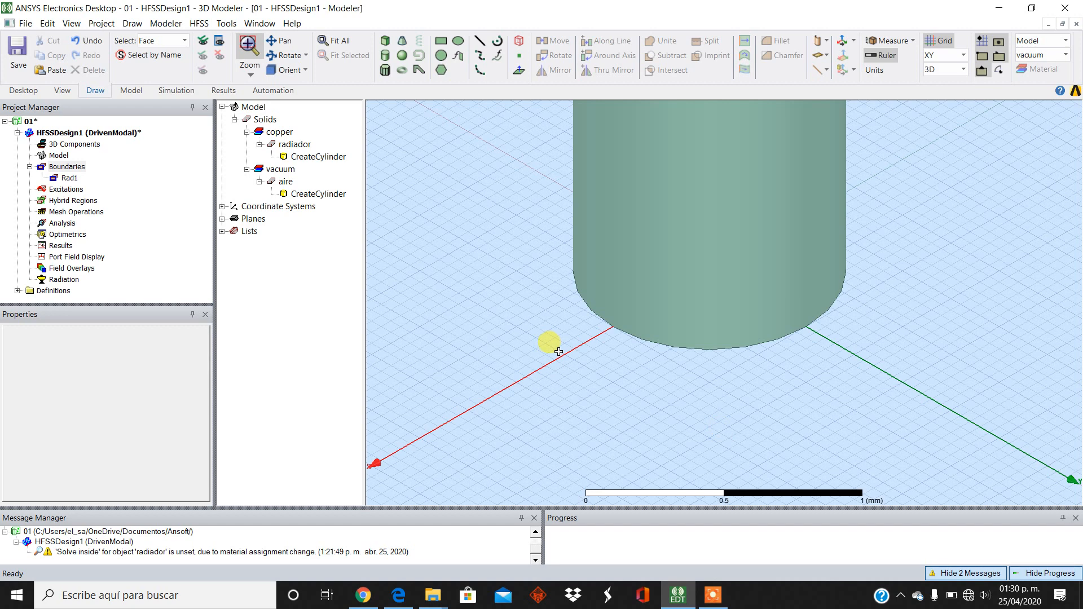
{"action": "key", "text": "Escape"}
{"action": "left_click", "coordinate": [641, 225]}
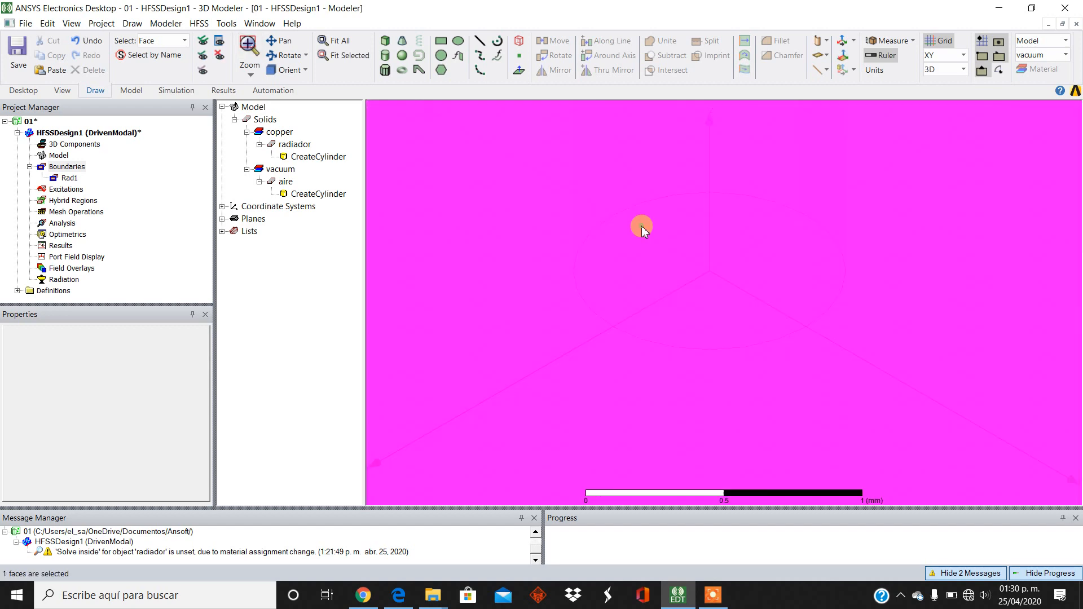
{"action": "left_click", "coordinate": [314, 358]}
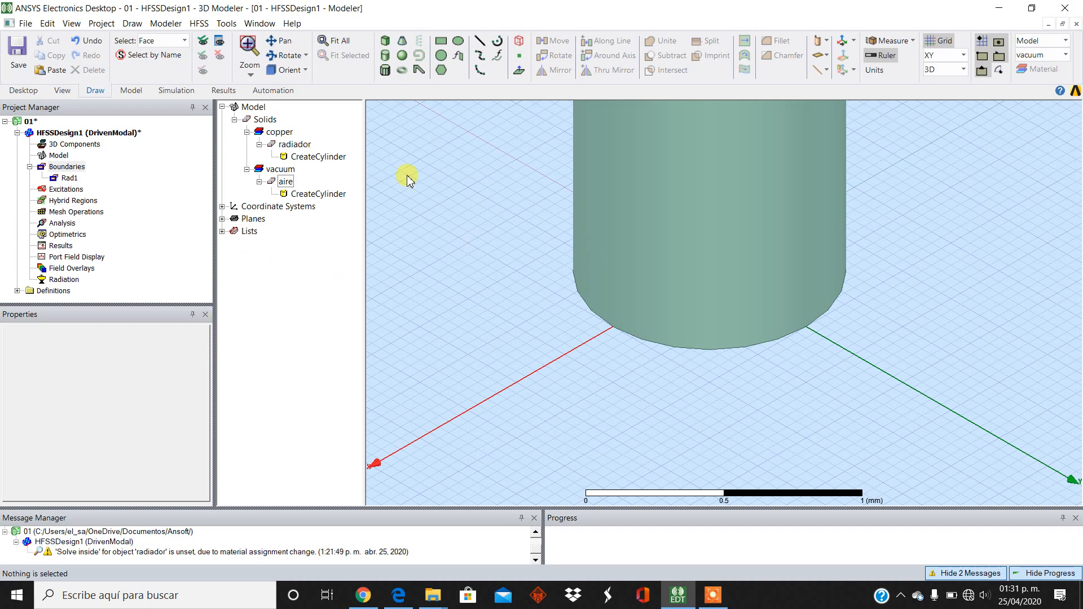
Set the radiador cylinder's transparency to 0.6
{"action": "left_click", "coordinate": [292, 145]}
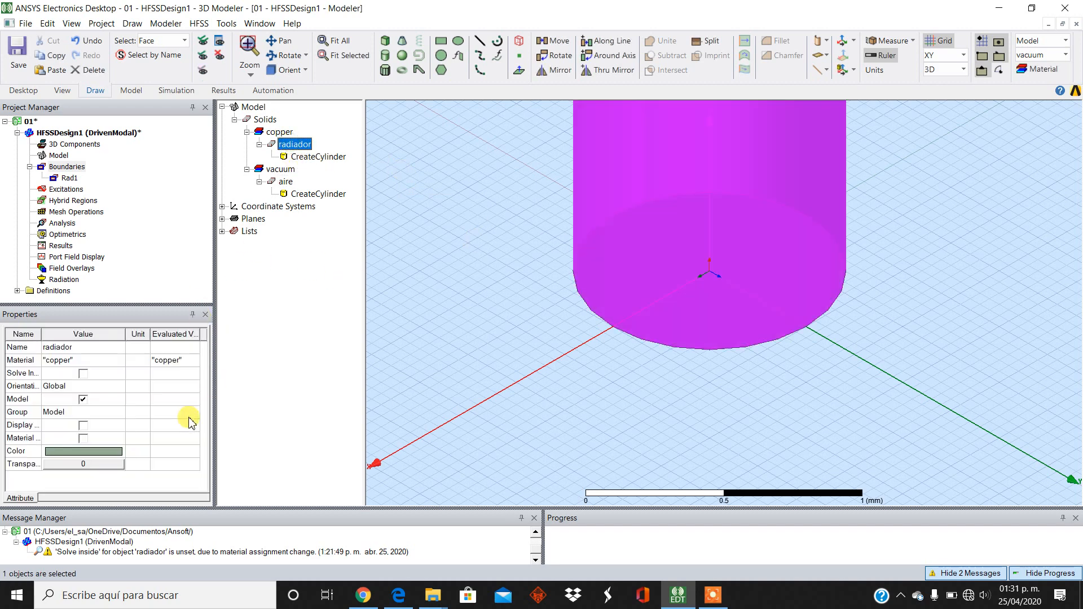
{"action": "left_click", "coordinate": [107, 464]}
{"action": "left_click", "coordinate": [550, 287]}
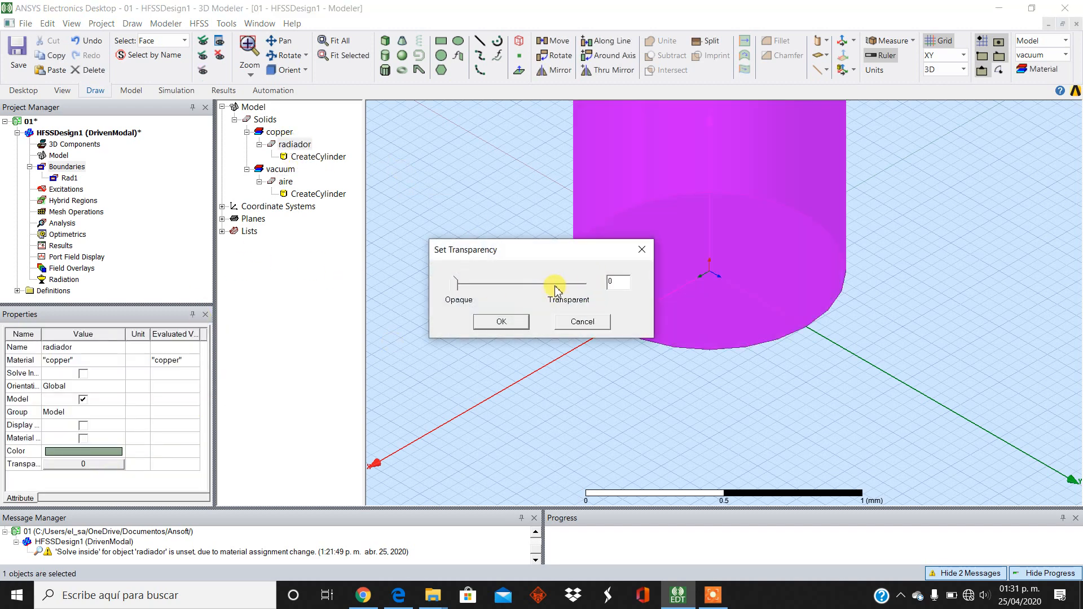
{"action": "left_click", "coordinate": [507, 321]}
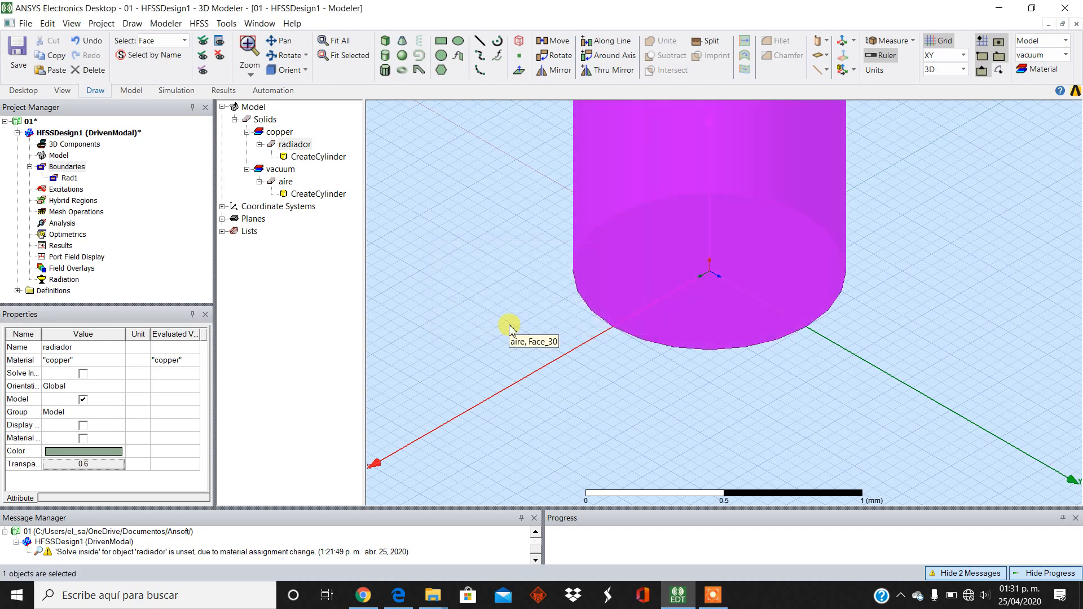
{"action": "left_click", "coordinate": [316, 390]}
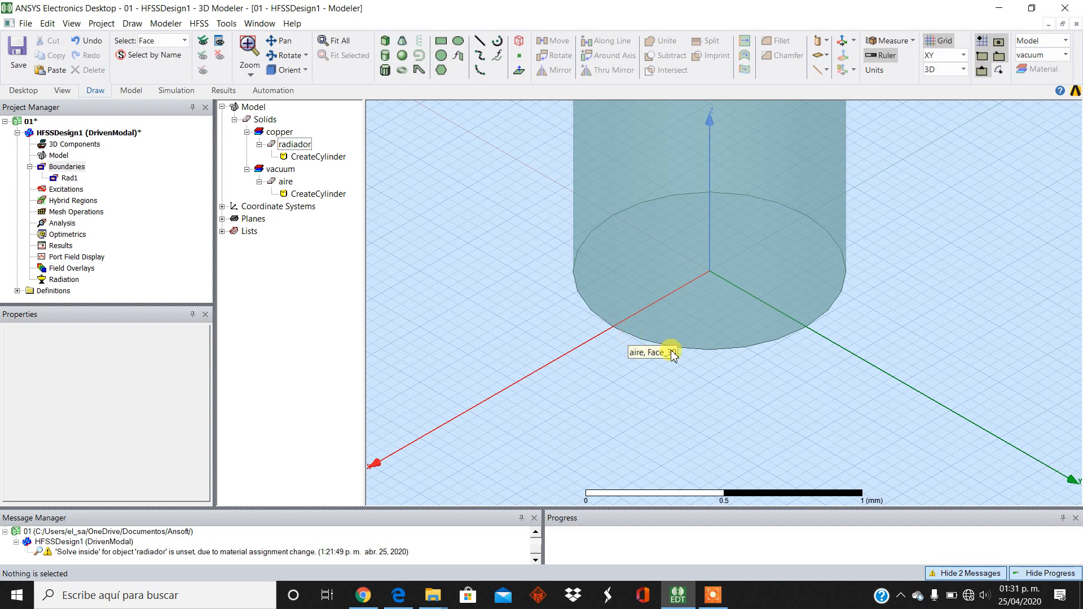
Select the bottom face of the radiador cylinder at the origin
{"action": "left_click", "coordinate": [988, 307]}
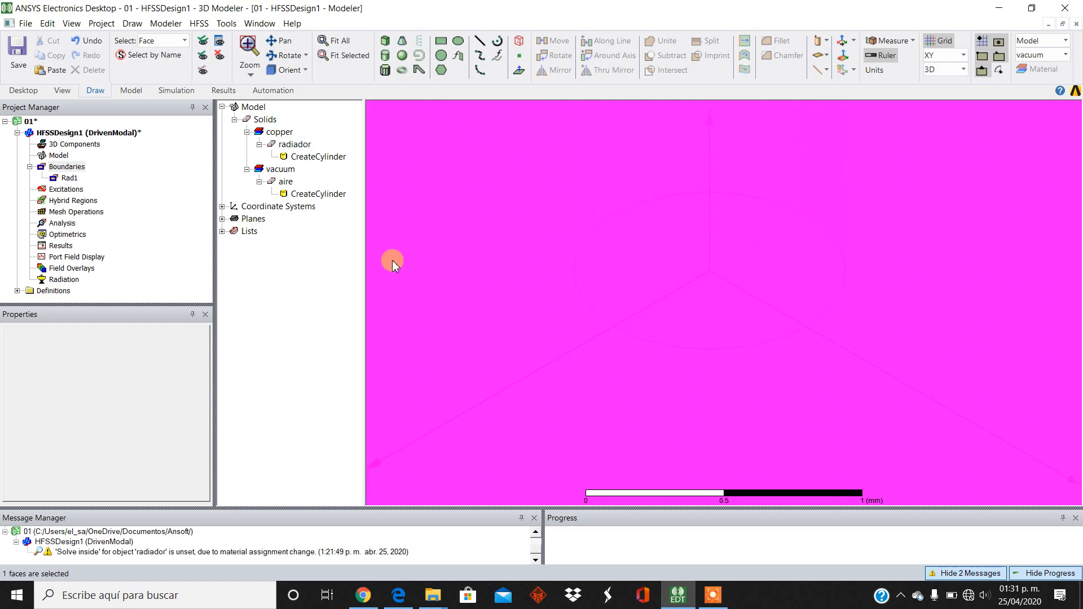
{"action": "left_click", "coordinate": [327, 284]}
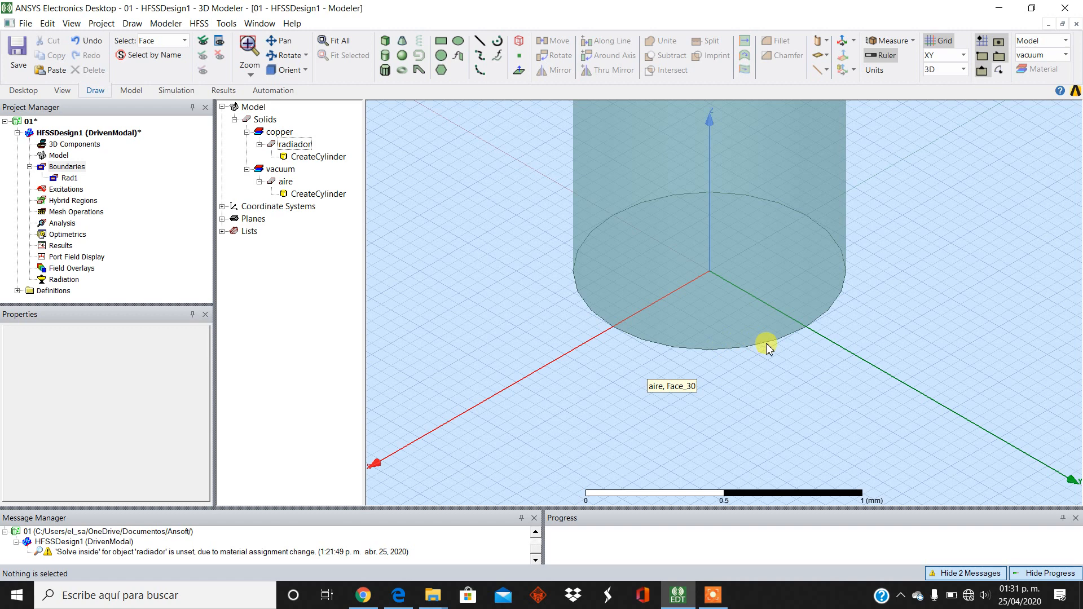
{"action": "double_click", "coordinate": [718, 475], "text": "alt"}
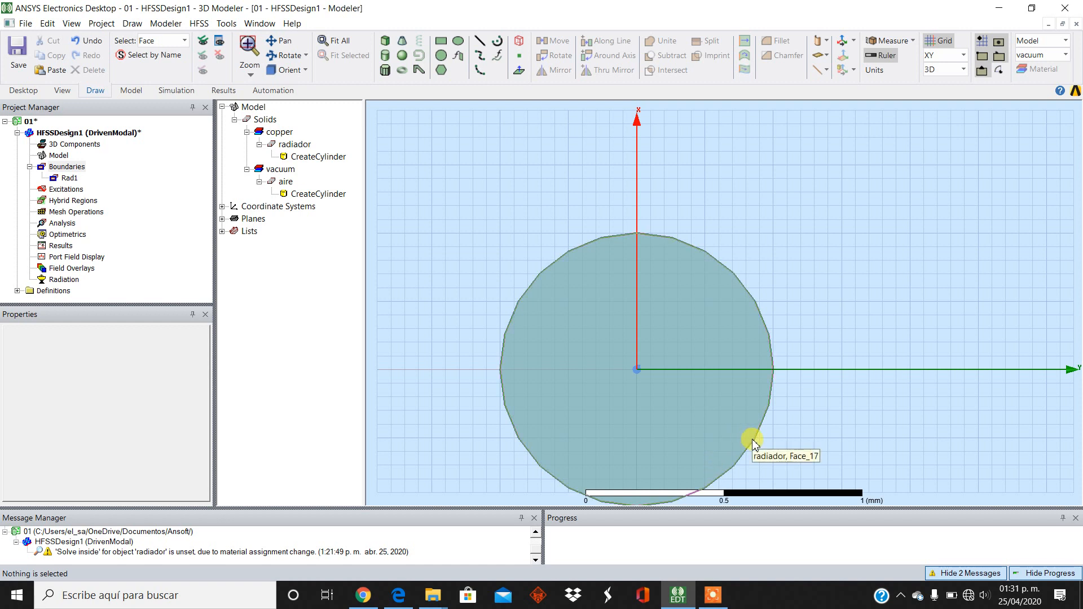
{"action": "left_click", "coordinate": [732, 466]}
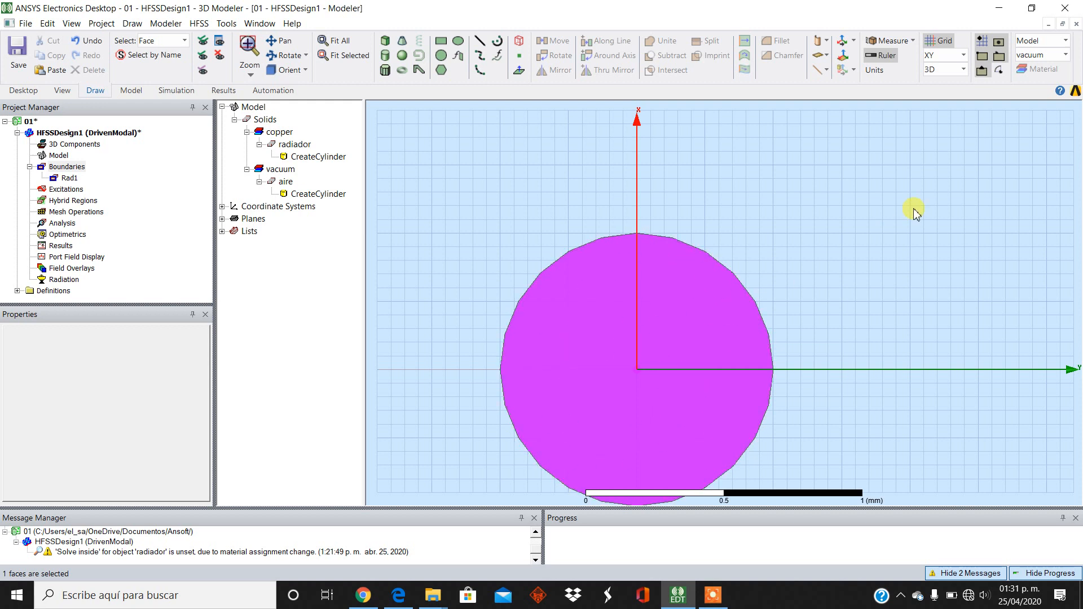
{"action": "double_click", "coordinate": [1008, 137], "text": "alt"}
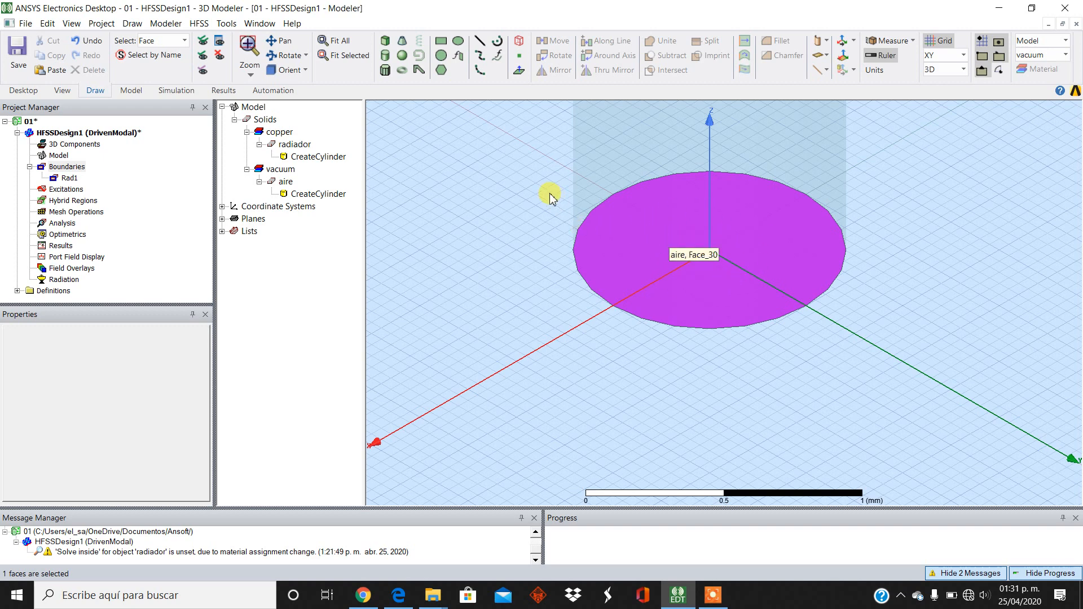
Create a one-mode wave port on the selected face with an integration line from the edge vertex at (0.5, 0, 0) mm to the centre
{"action": "right_click", "coordinate": [492, 140]}
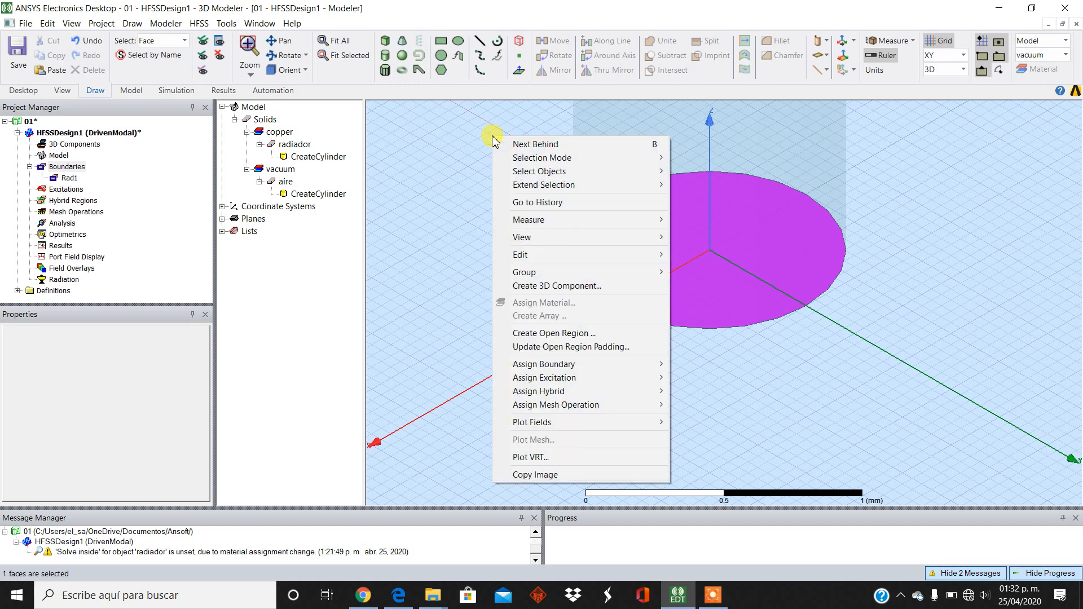
{"action": "mouse_move", "coordinate": [603, 383]}
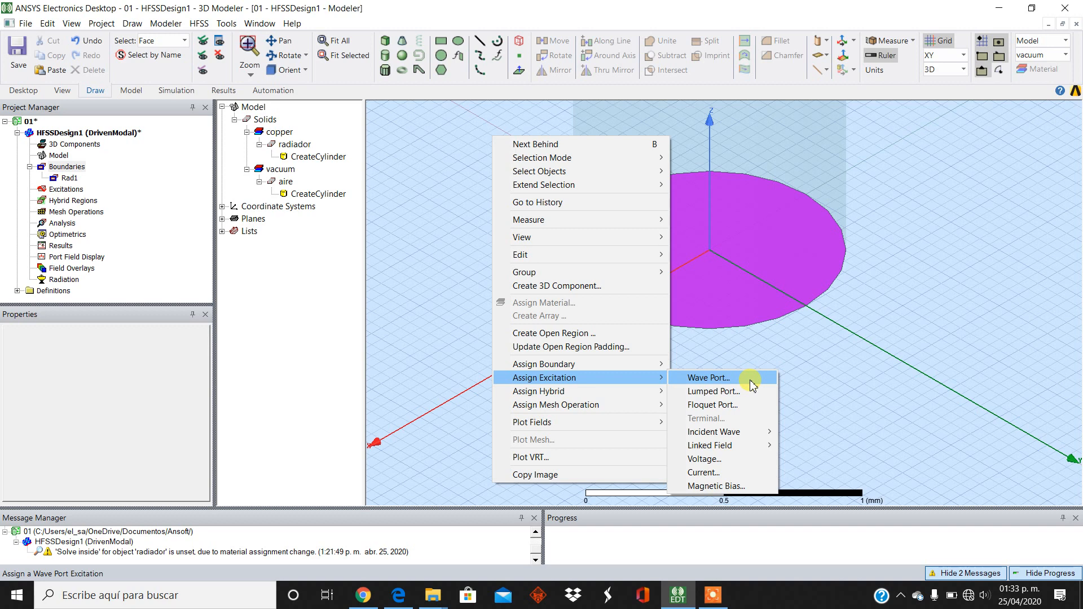
{"action": "left_click", "coordinate": [754, 387]}
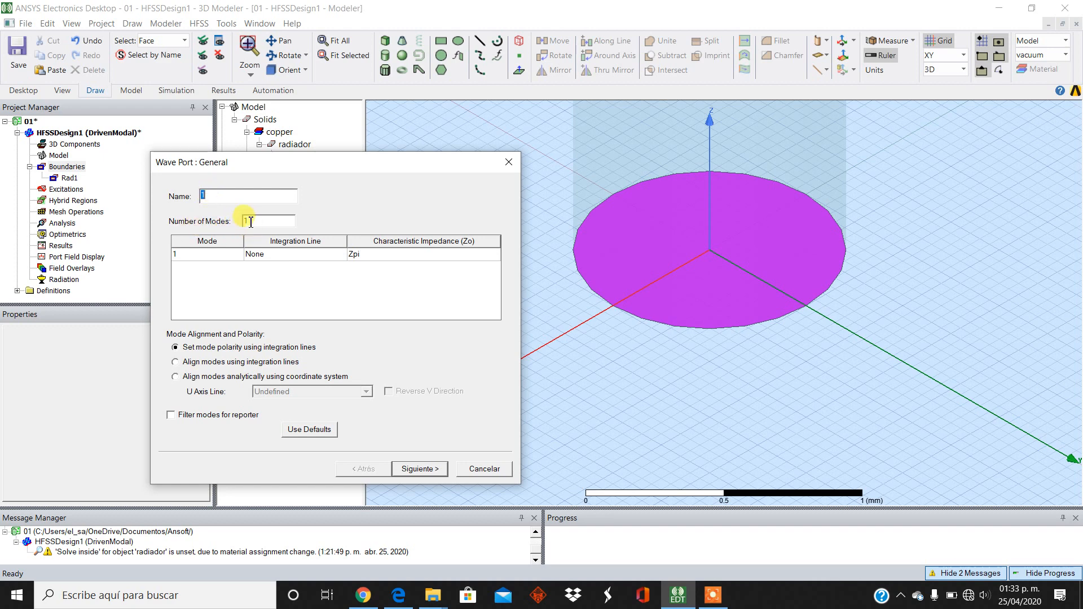
{"action": "left_click", "coordinate": [303, 258]}
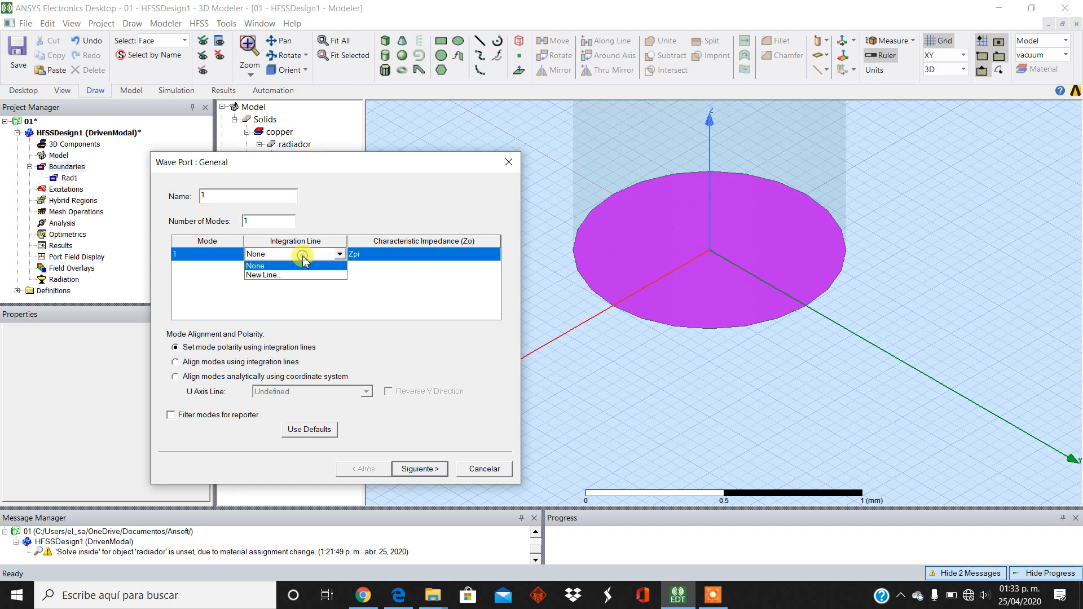
{"action": "left_click", "coordinate": [280, 275]}
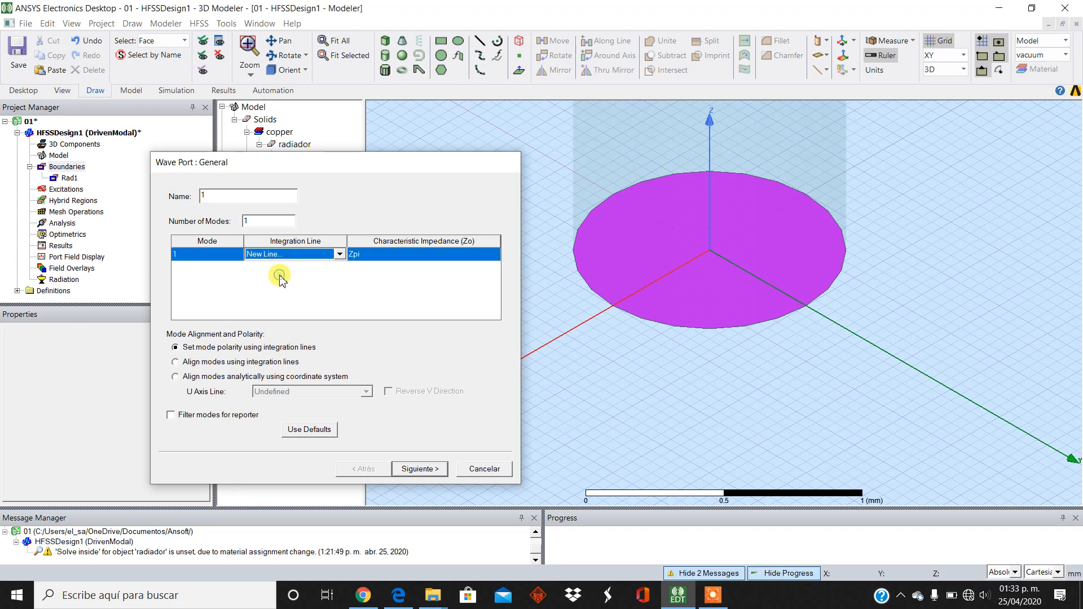
{"action": "left_click", "coordinate": [617, 309]}
{"action": "left_click", "coordinate": [618, 307]}
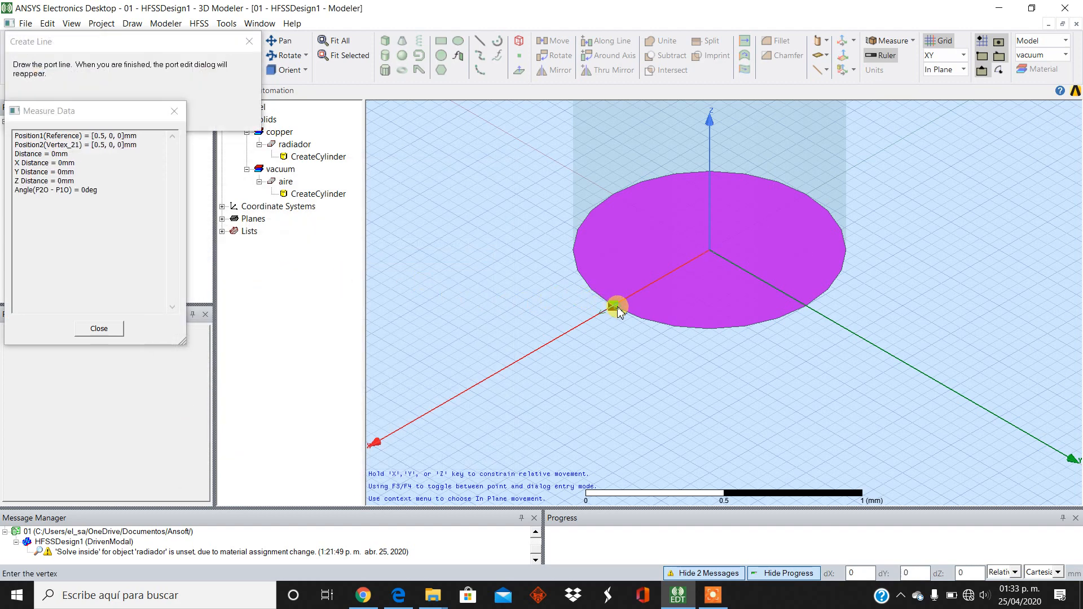
{"action": "left_click", "coordinate": [710, 252]}
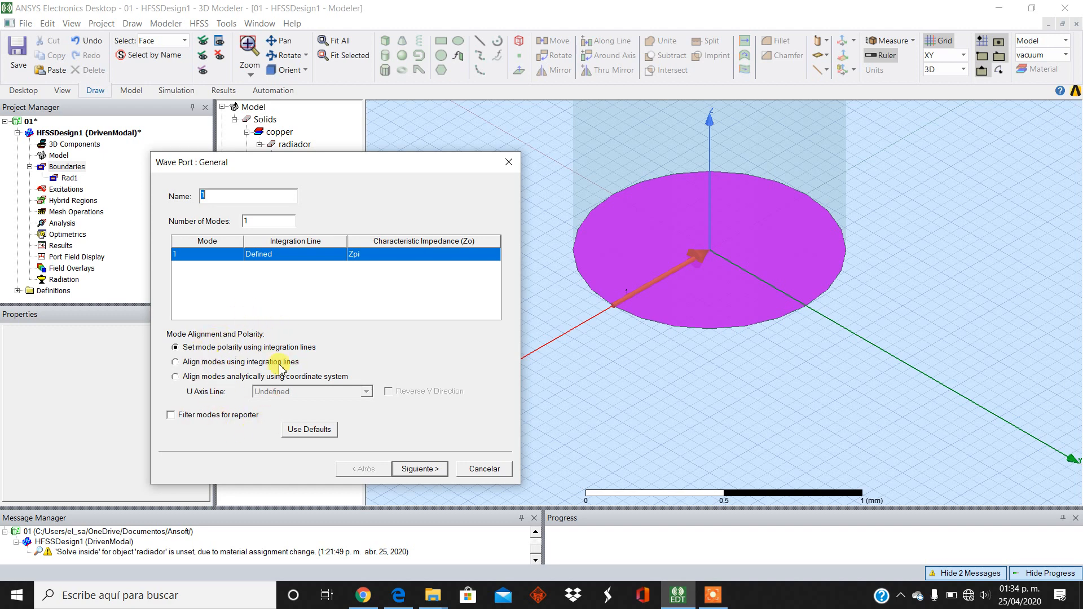
Finish the wave port with Do Not Renormalize and no deembedding, and display excitation 1 on the model
{"action": "left_click", "coordinate": [422, 470]}
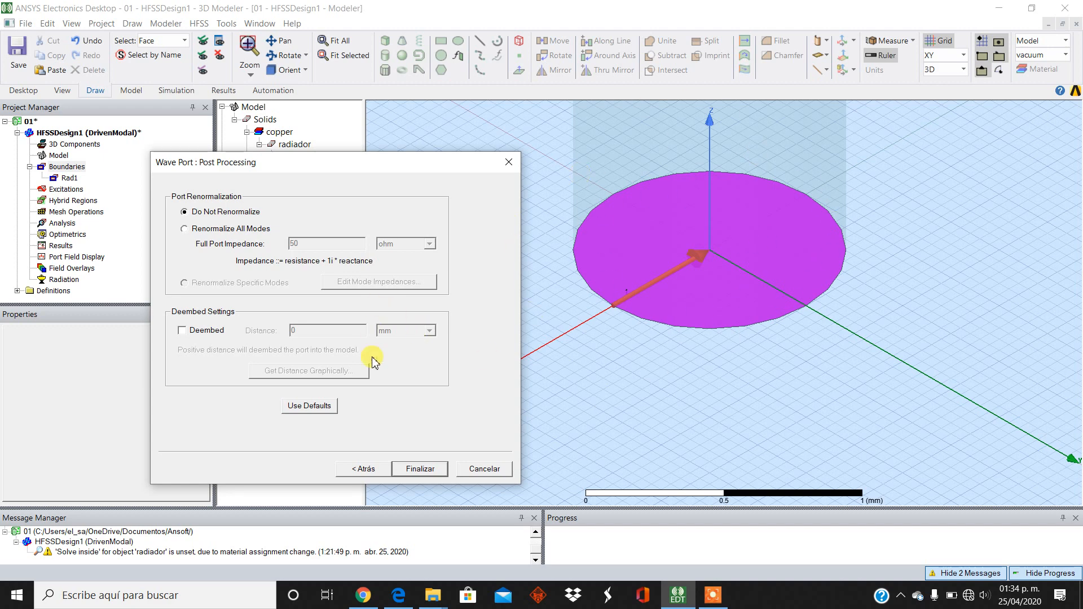
{"action": "left_click", "coordinate": [421, 469]}
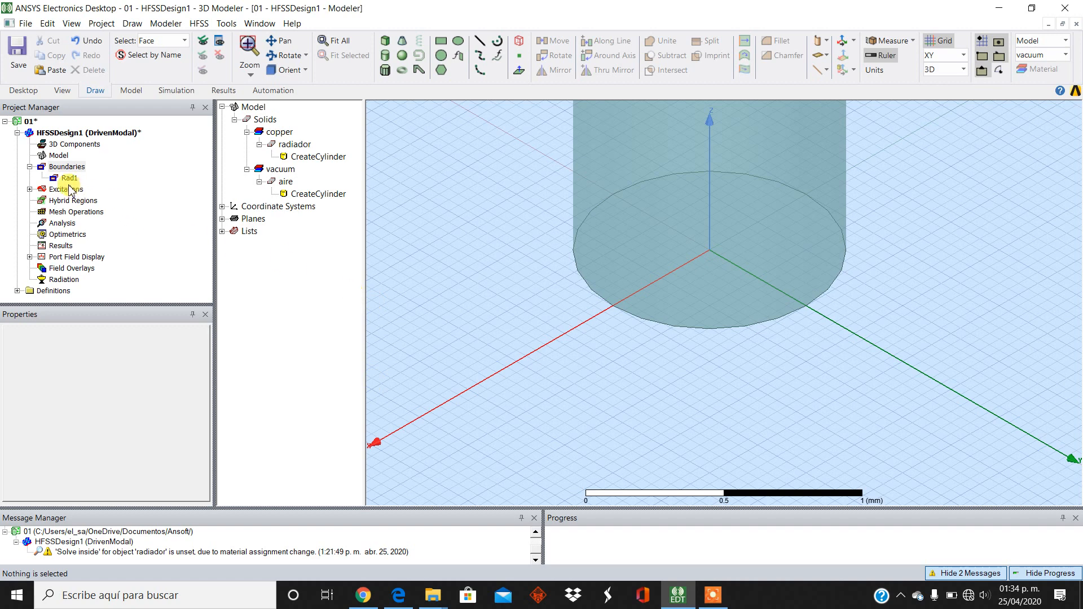
{"action": "left_click", "coordinate": [30, 189]}
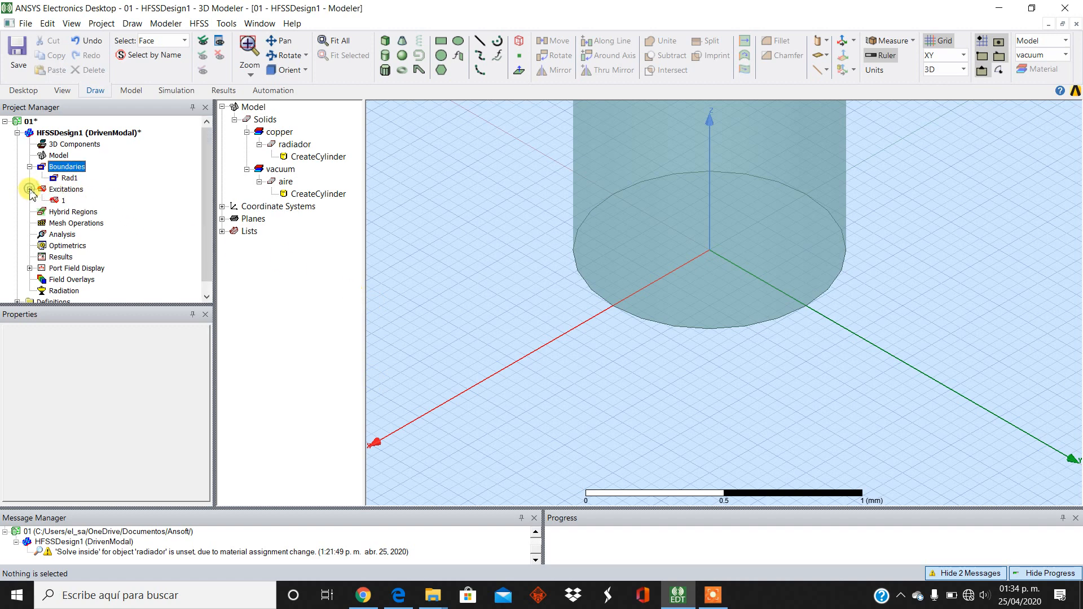
{"action": "left_click", "coordinate": [61, 201]}
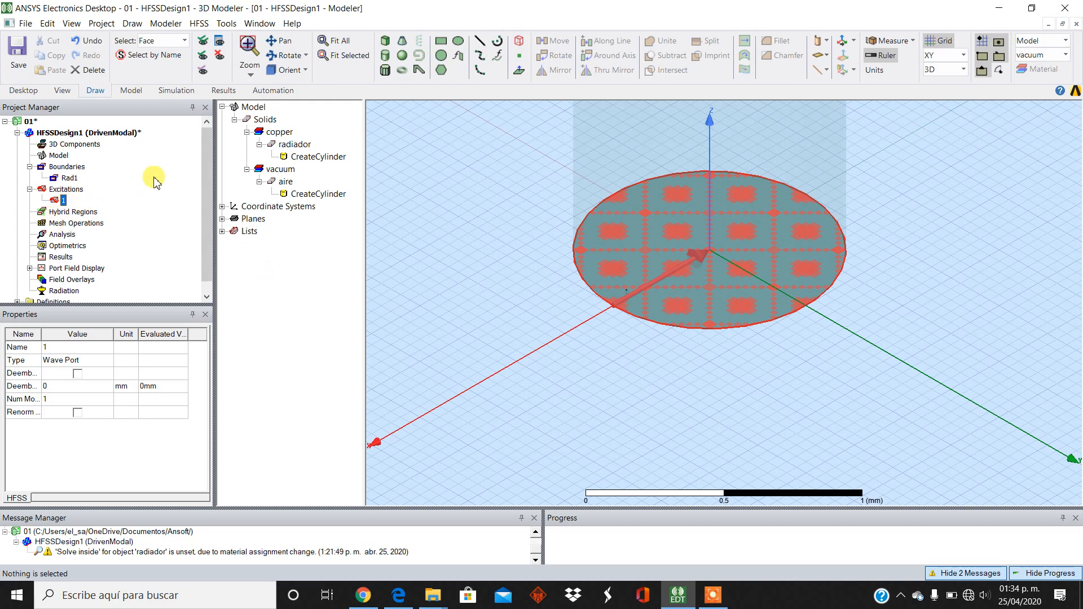
Fit the model in view, clear the selection, and run a validation check on HFSSDesign1
{"action": "key", "text": "ctrl+d"}
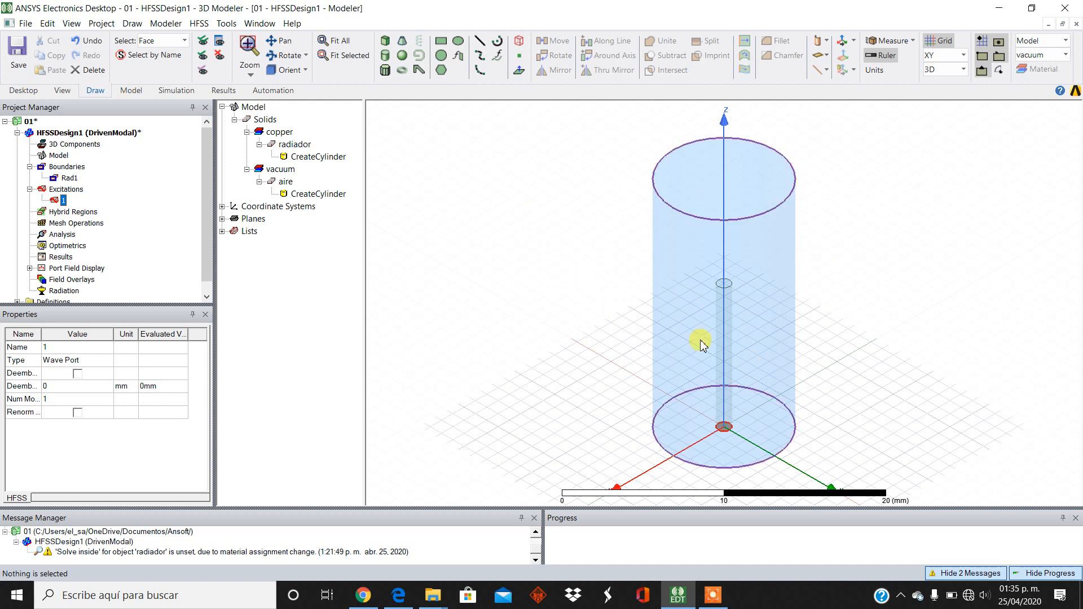
{"action": "left_click", "coordinate": [508, 195]}
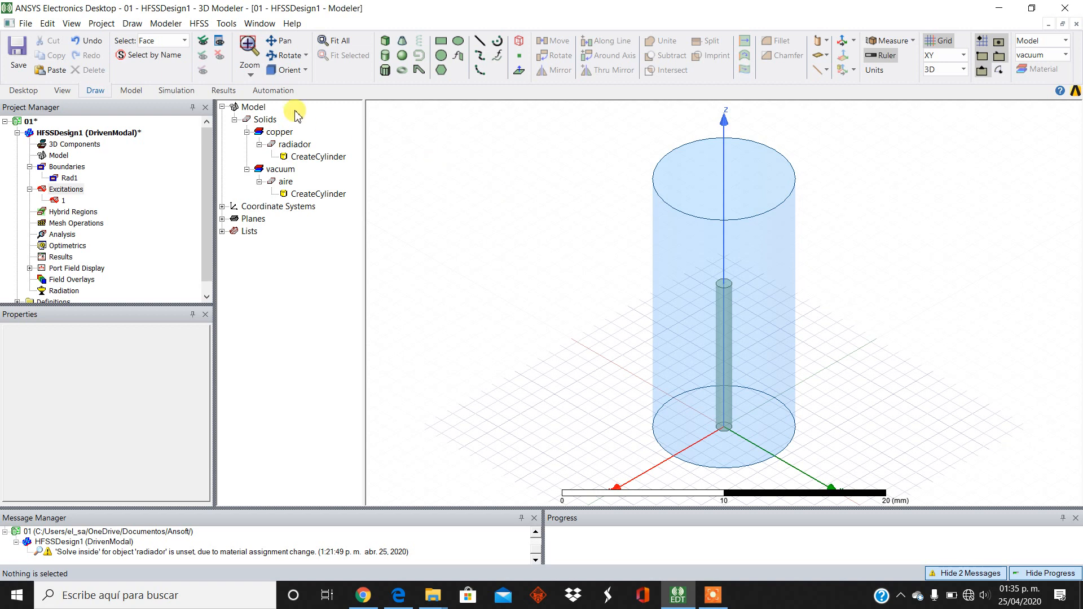
{"action": "left_click", "coordinate": [175, 92]}
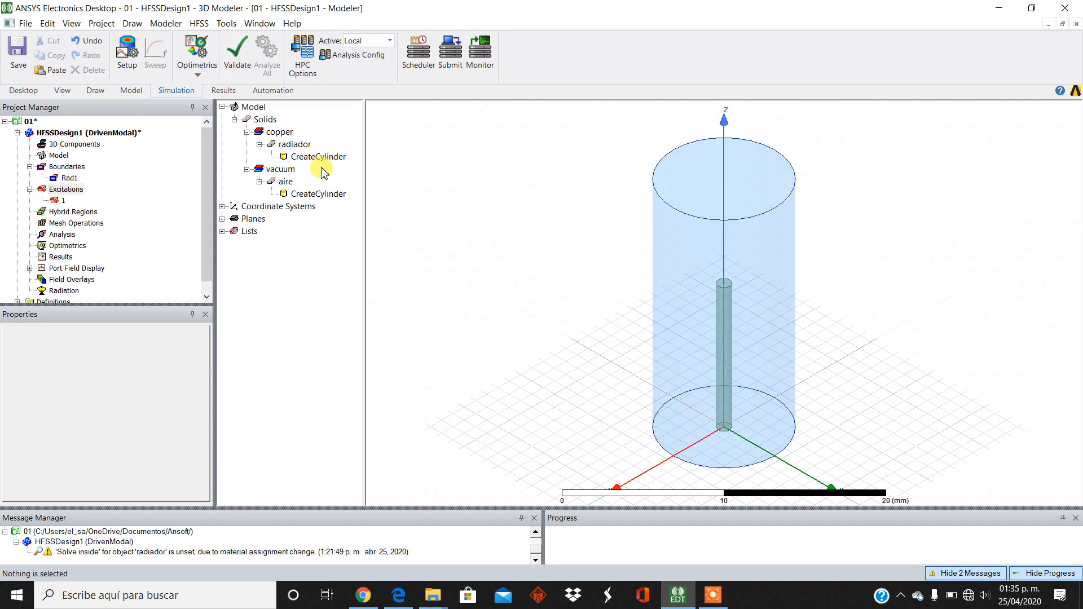
{"action": "left_click", "coordinate": [237, 63]}
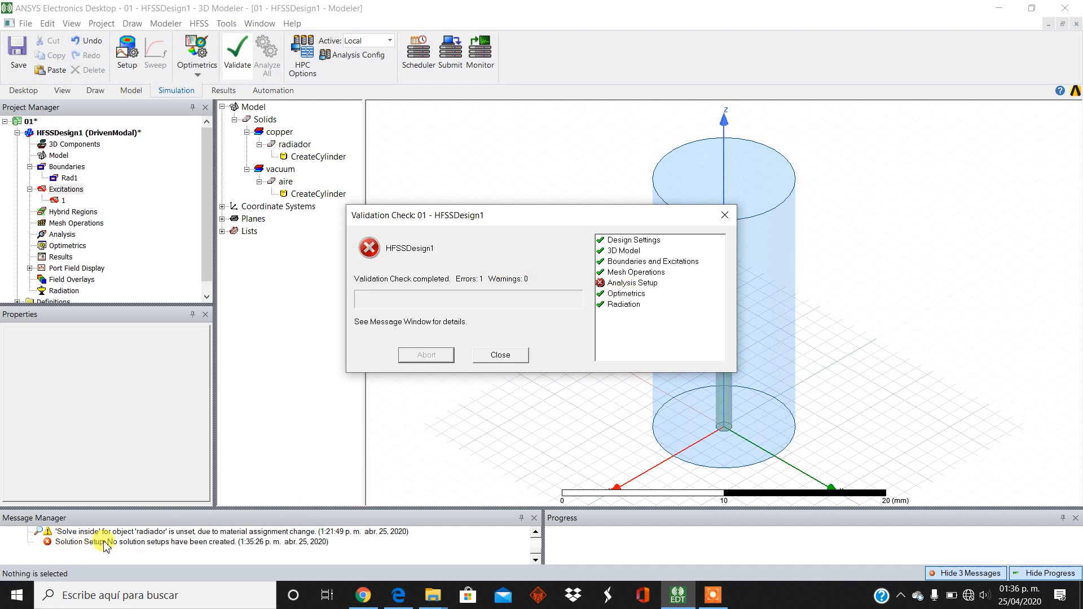
{"action": "left_click", "coordinate": [511, 357]}
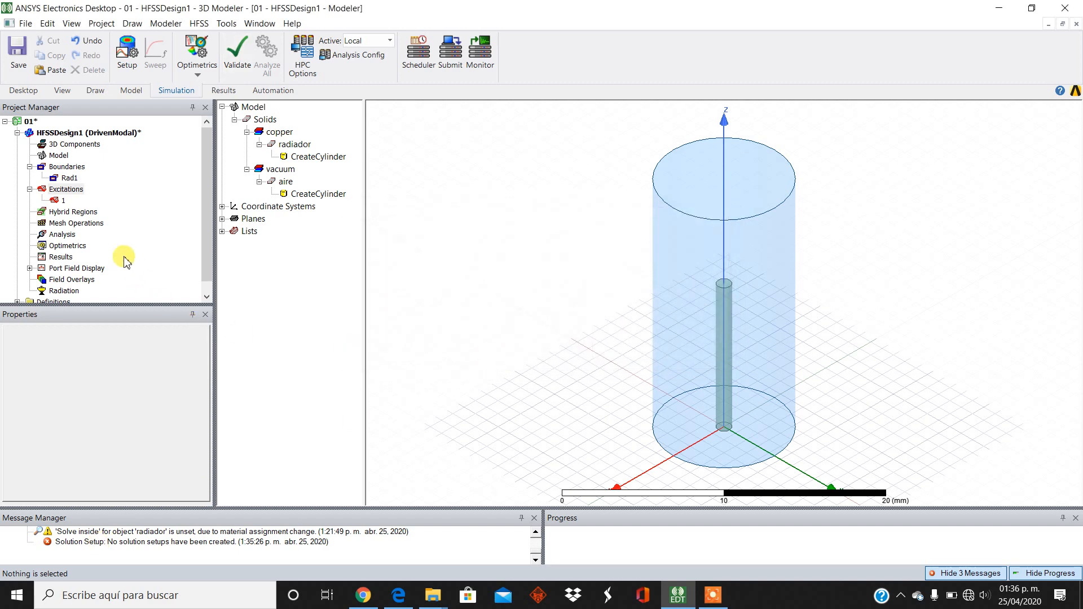
Add a driven solution setup with a single solution frequency of 1 GHz and a maximum of 20 passes
{"action": "scroll", "coordinate": [205, 287], "scroll_direction": "down", "scroll_amount": 1}
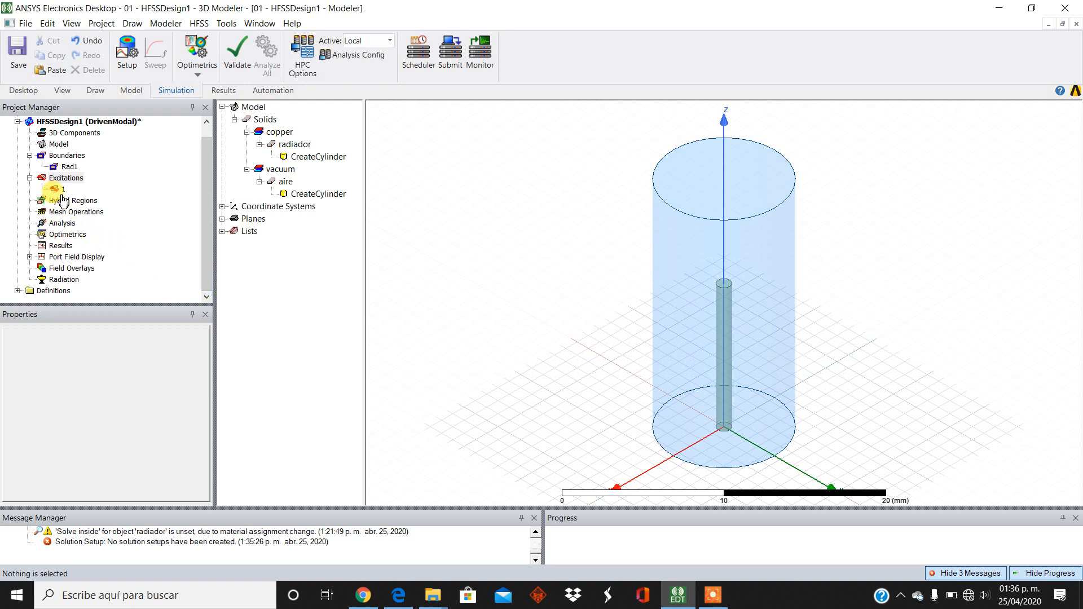
{"action": "left_click", "coordinate": [62, 223]}
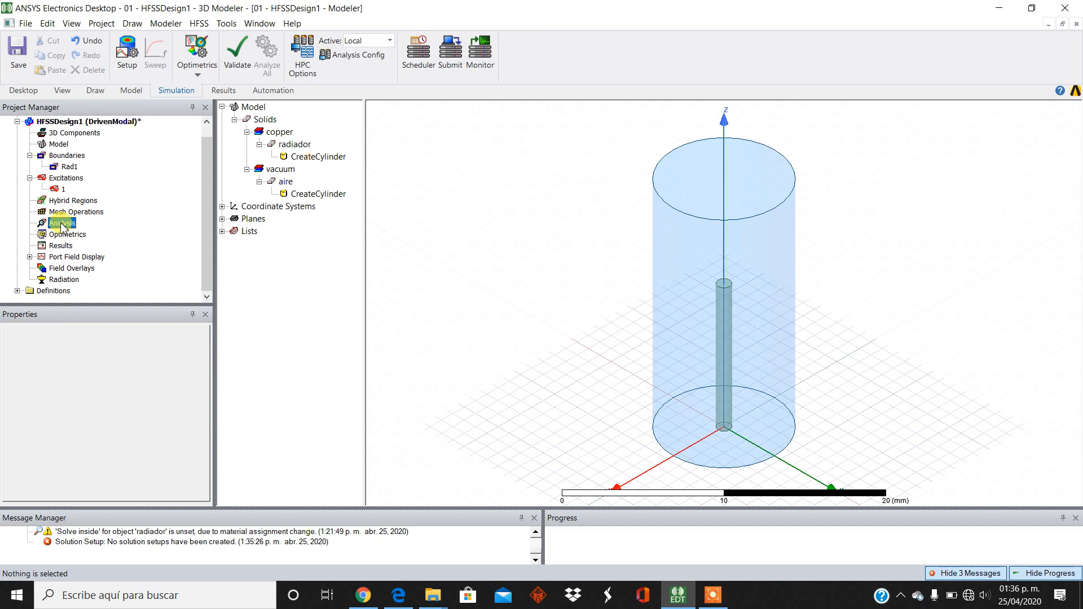
{"action": "right_click", "coordinate": [62, 226]}
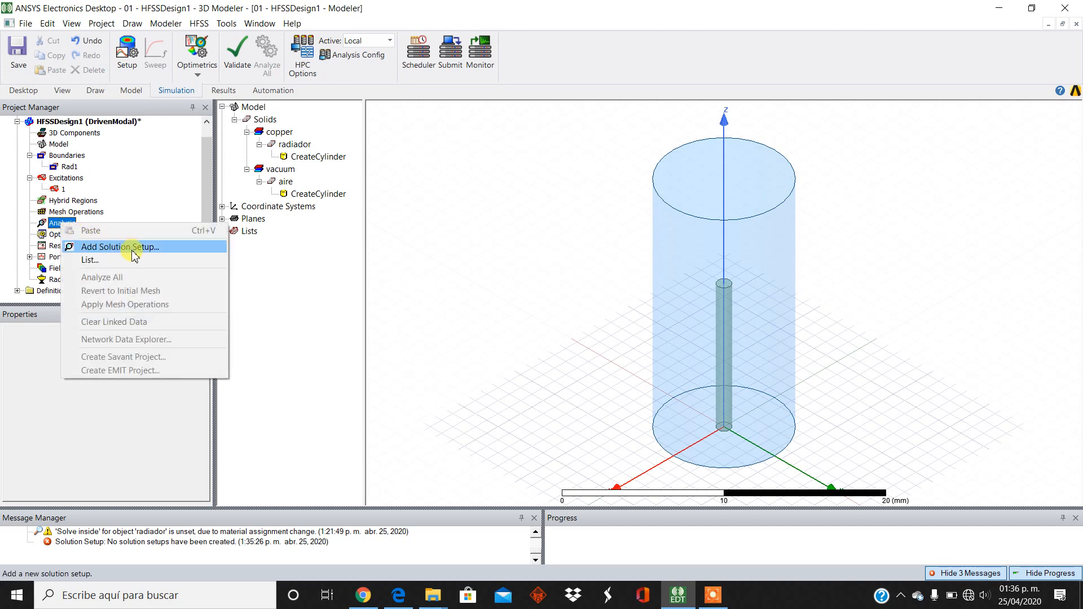
{"action": "left_click", "coordinate": [133, 248]}
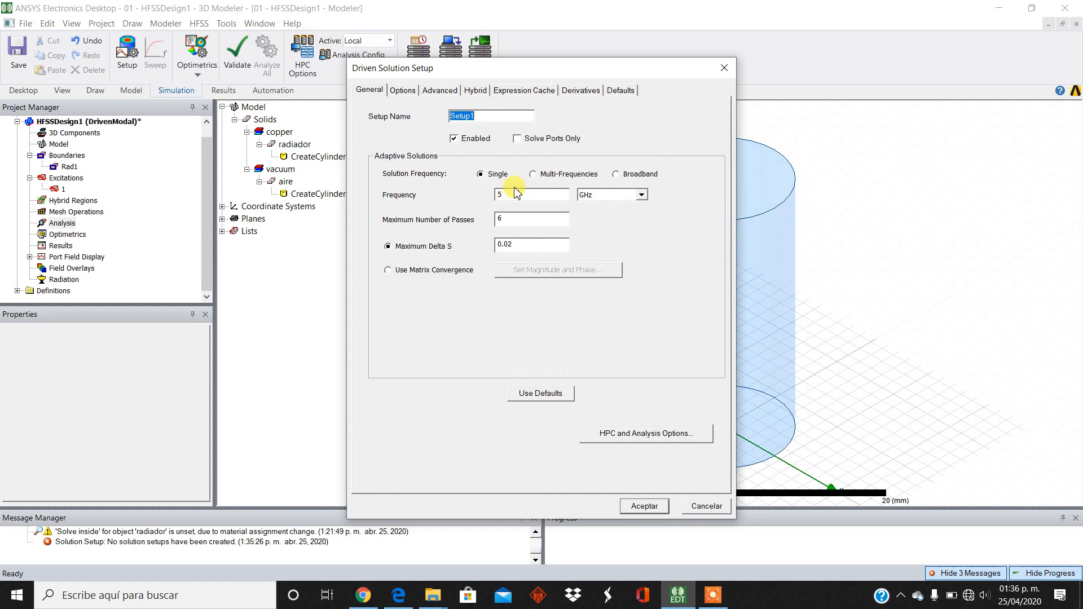
{"action": "left_click", "coordinate": [522, 198]}
{"action": "type", "text": "1"}
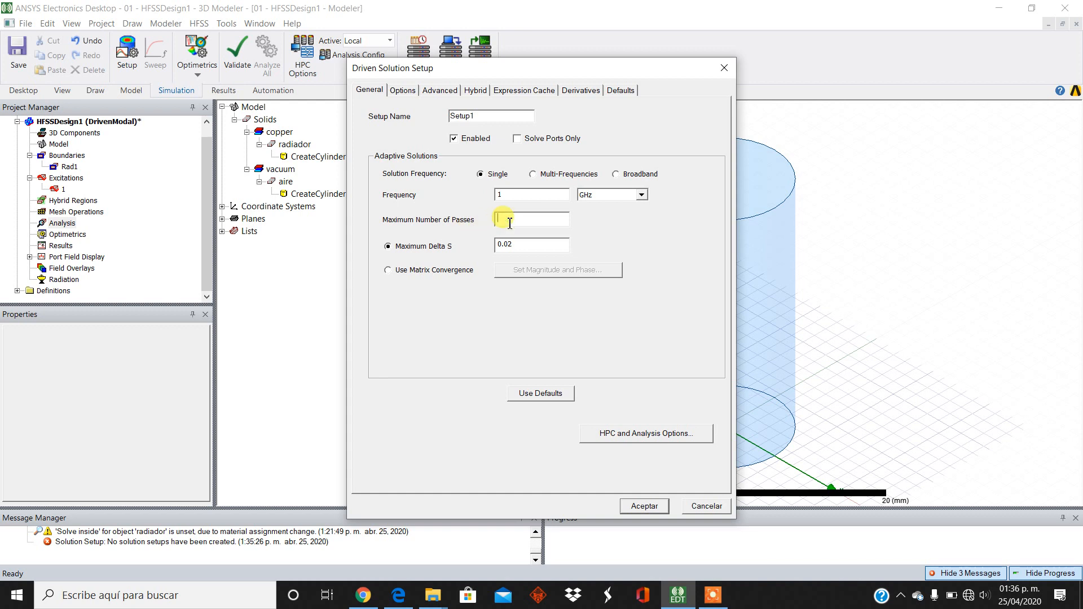
{"action": "type", "text": "20"}
{"action": "left_click", "coordinate": [644, 506]}
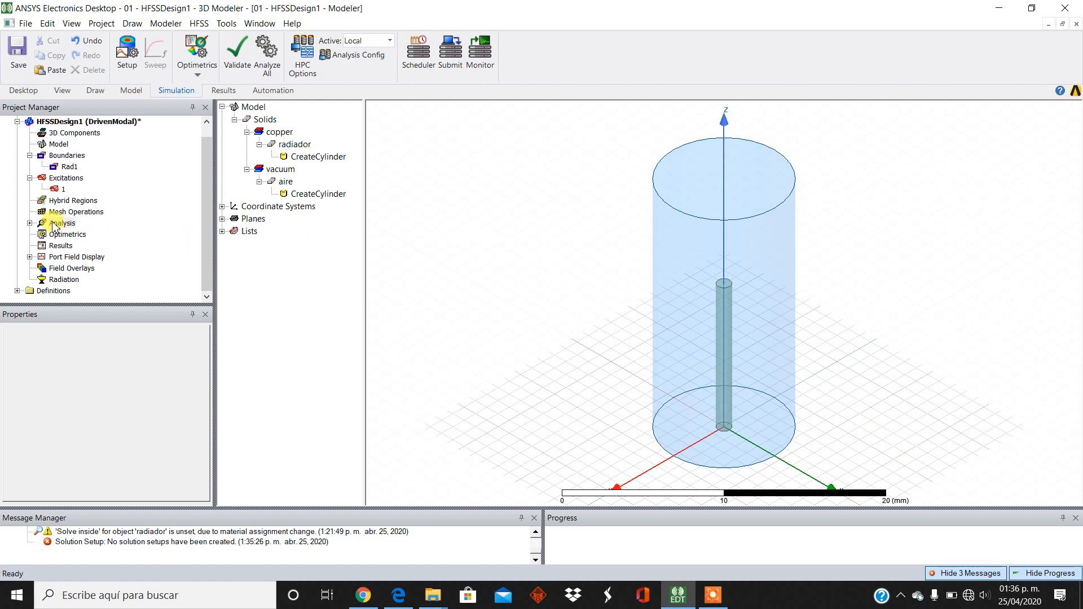
Add a frequency sweep to Setup1 with the Interpolating sweep type
{"action": "left_click", "coordinate": [30, 224]}
{"action": "left_click", "coordinate": [61, 223]}
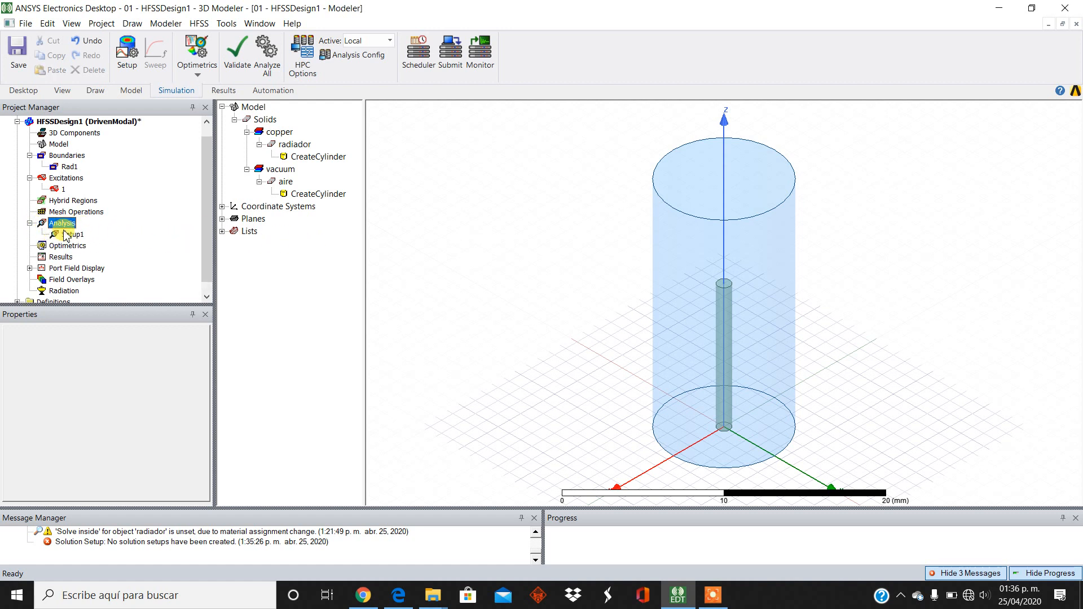
{"action": "left_click", "coordinate": [71, 235]}
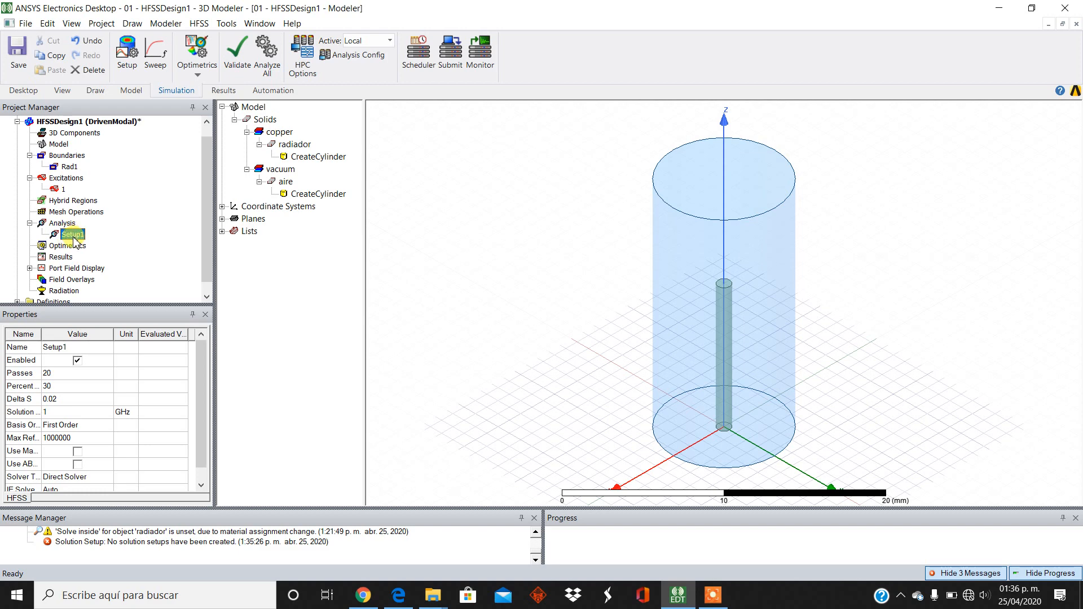
{"action": "right_click", "coordinate": [75, 239]}
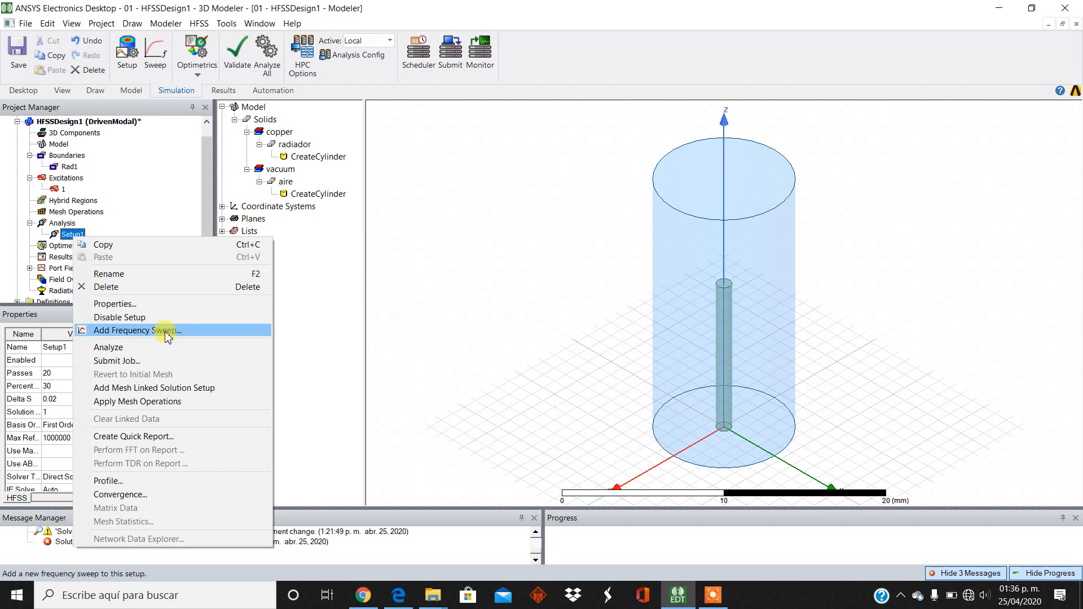
{"action": "left_click", "coordinate": [199, 333]}
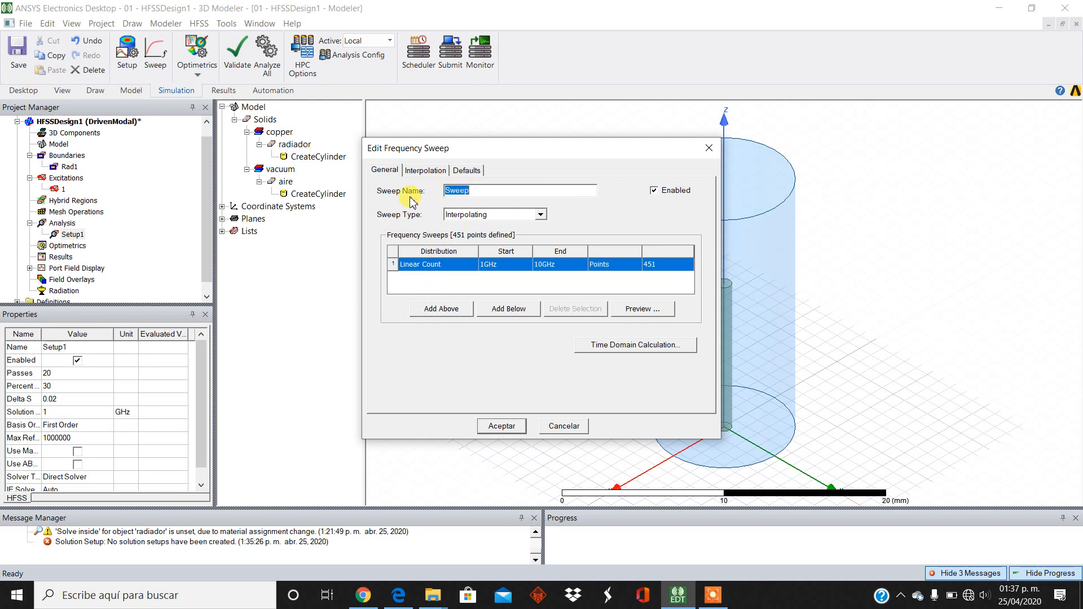
{"action": "left_click", "coordinate": [541, 216]}
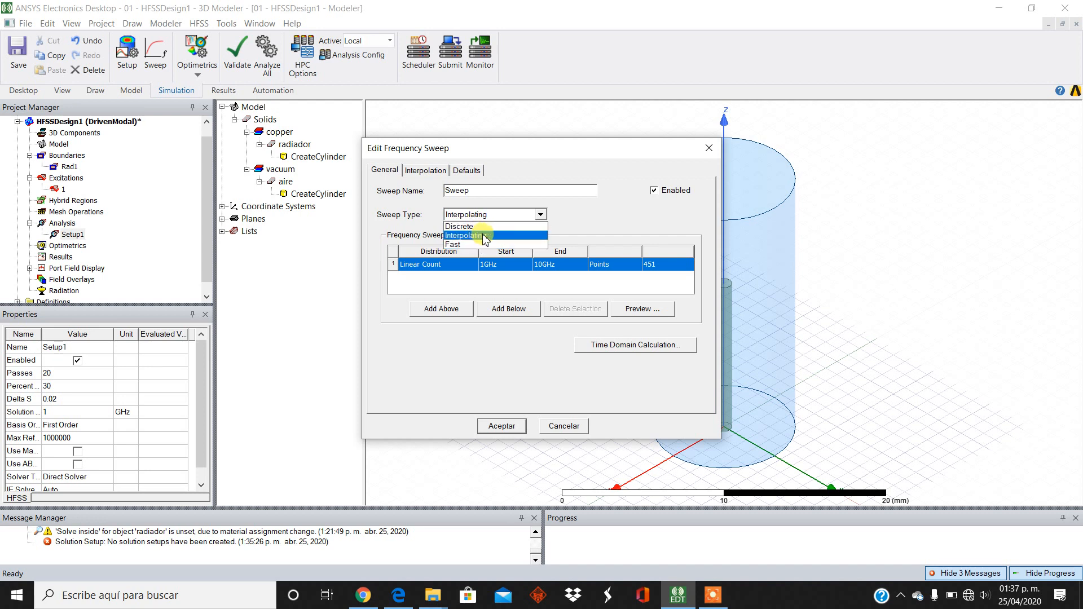
{"action": "left_click", "coordinate": [485, 237]}
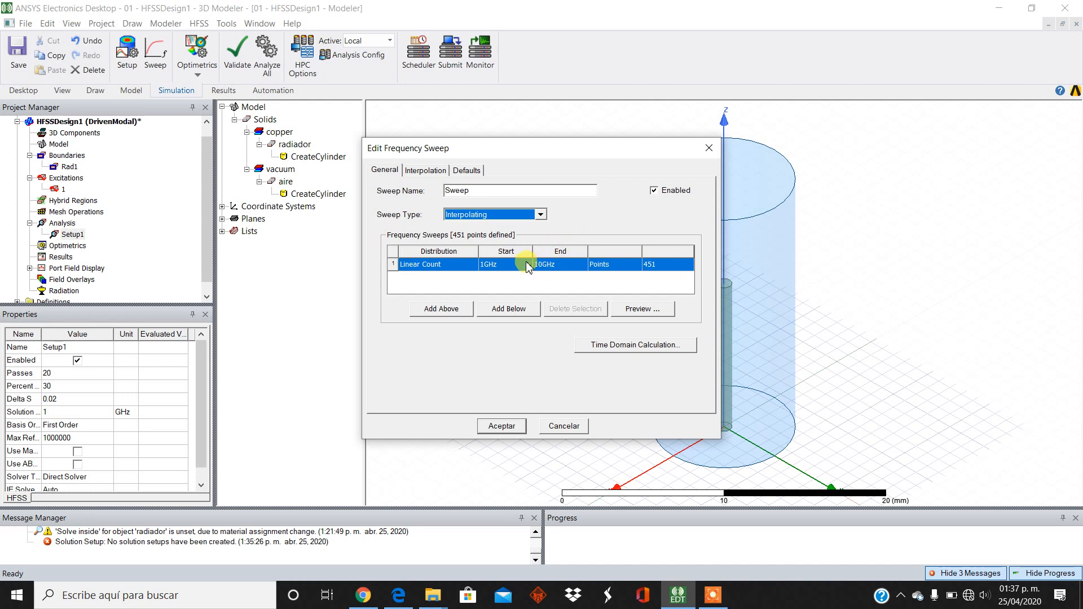
Set the linear count sweep to start at 0.5 GHz and end at 2 GHz with 451 points, and accept it
{"action": "left_click", "coordinate": [487, 270]}
{"action": "left_click", "coordinate": [487, 269]}
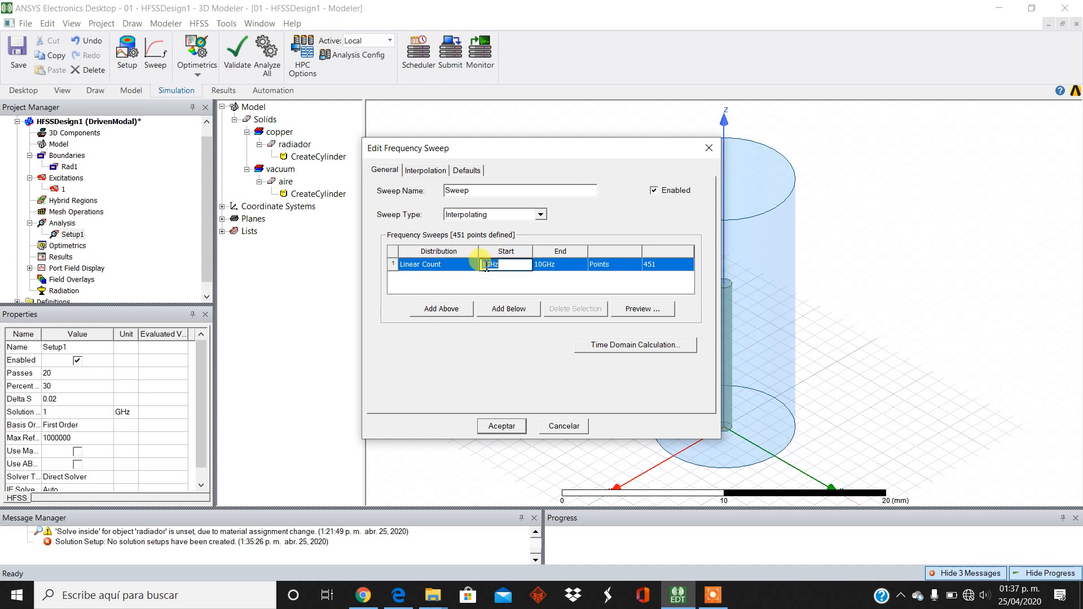
{"action": "left_click", "coordinate": [487, 267]}
{"action": "type", "text": "0.5"}
{"action": "left_click", "coordinate": [543, 266]}
{"action": "left_click", "coordinate": [543, 266]}
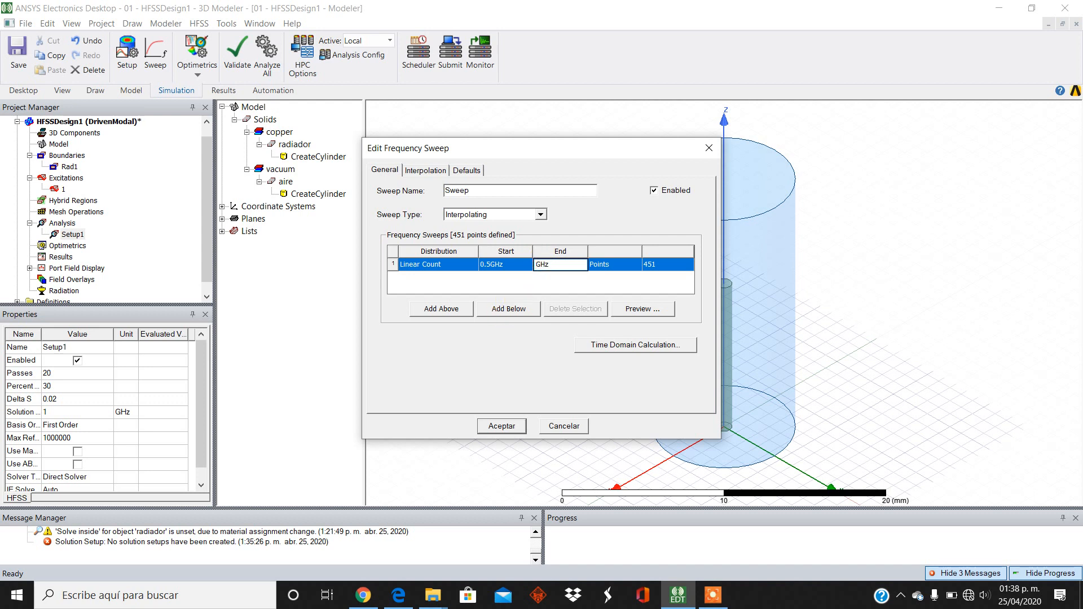
{"action": "type", "text": "2"}
{"action": "left_click", "coordinate": [615, 272]}
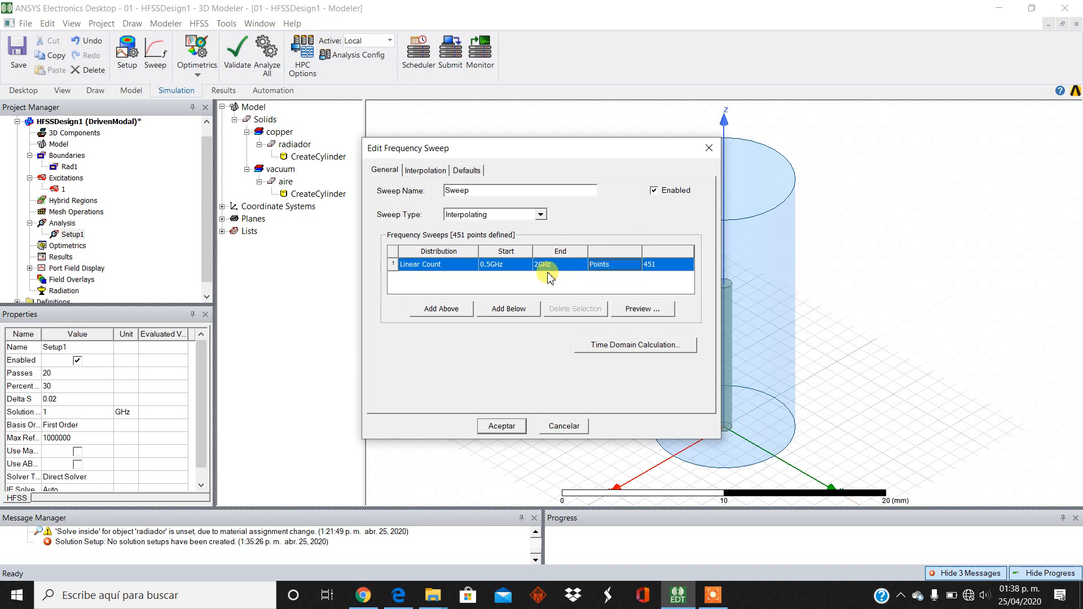
{"action": "left_click", "coordinate": [656, 273]}
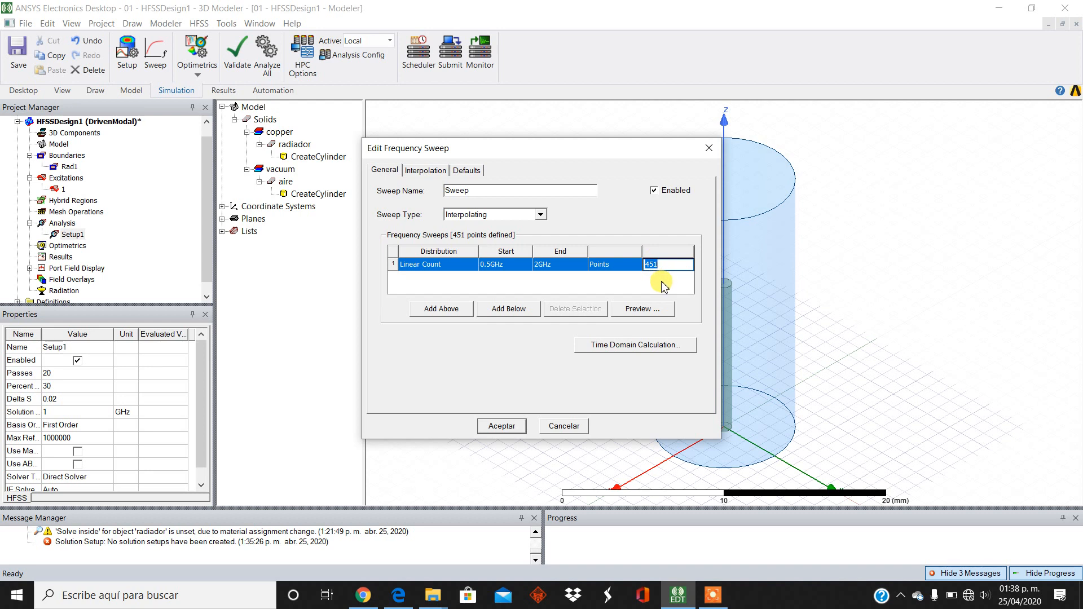
{"action": "left_click", "coordinate": [663, 287]}
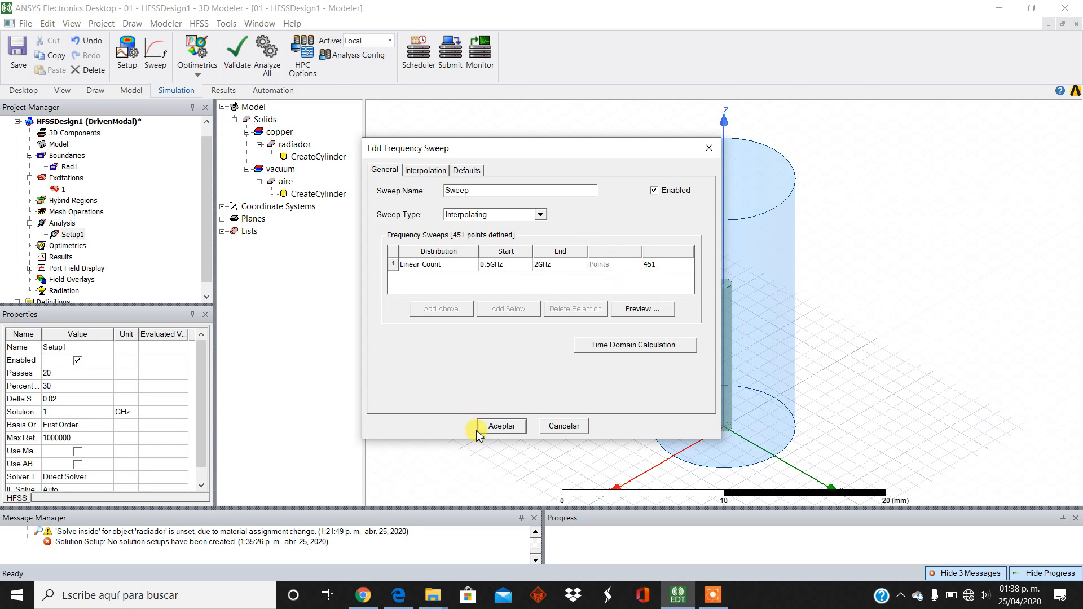
{"action": "left_click", "coordinate": [501, 427]}
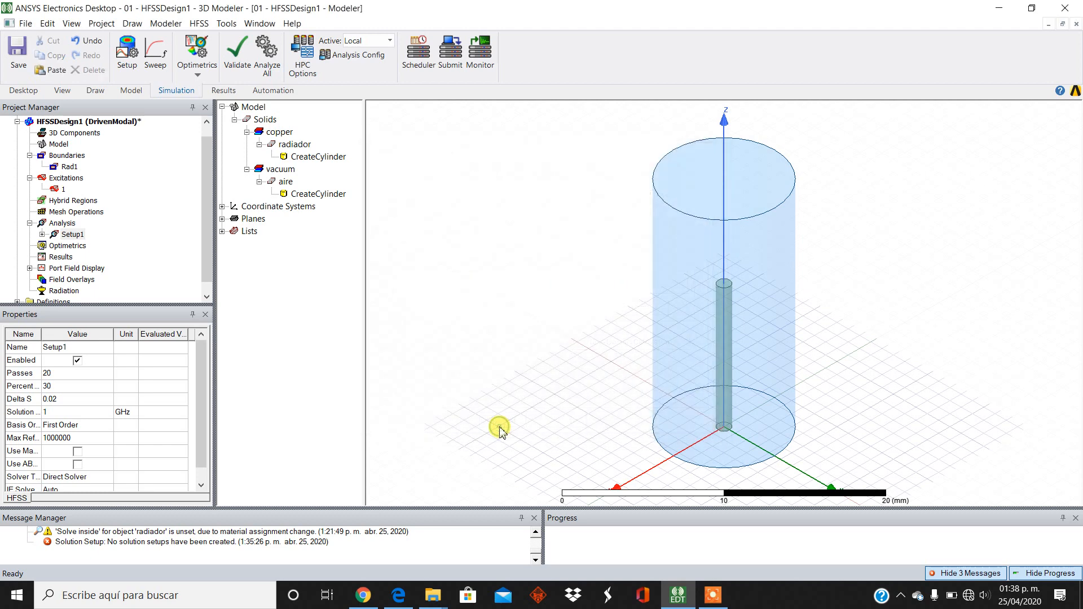
Validate the design with the new solution setup and save the project
{"action": "left_click", "coordinate": [232, 53]}
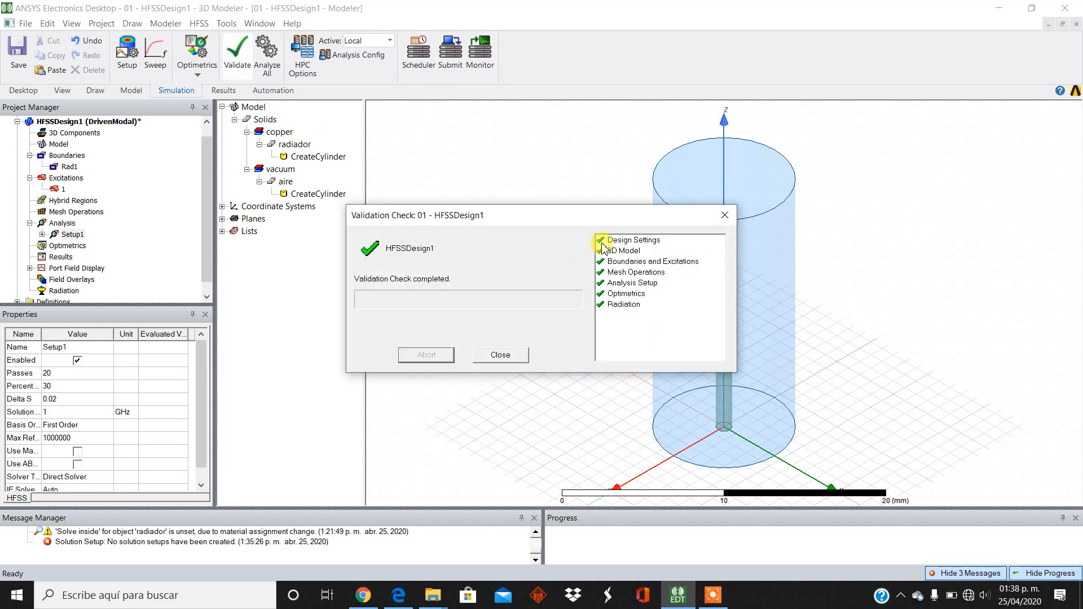
{"action": "left_click", "coordinate": [492, 358]}
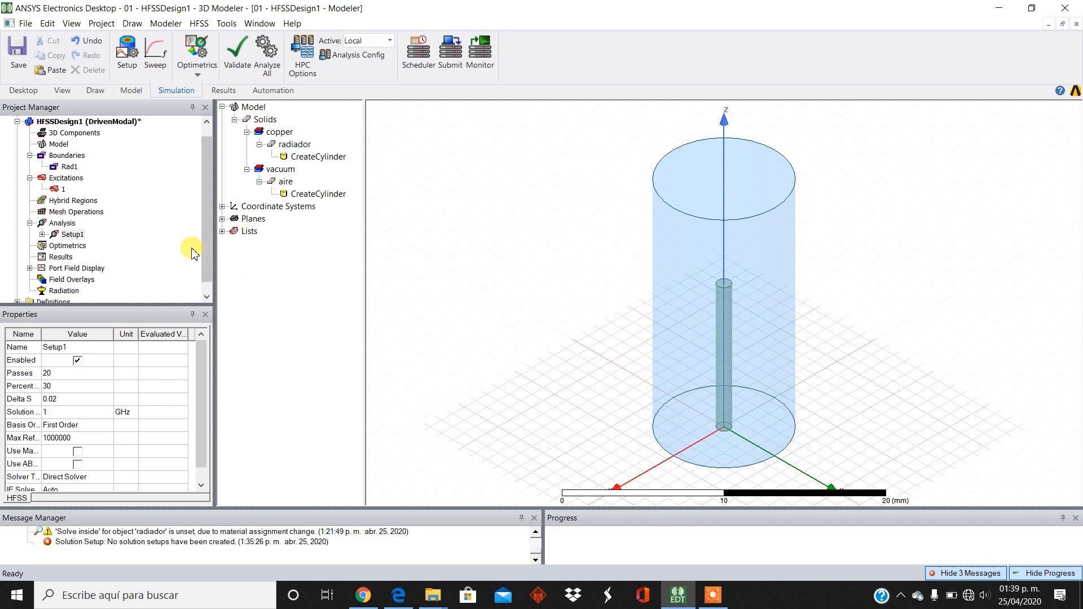
{"action": "left_click", "coordinate": [16, 54]}
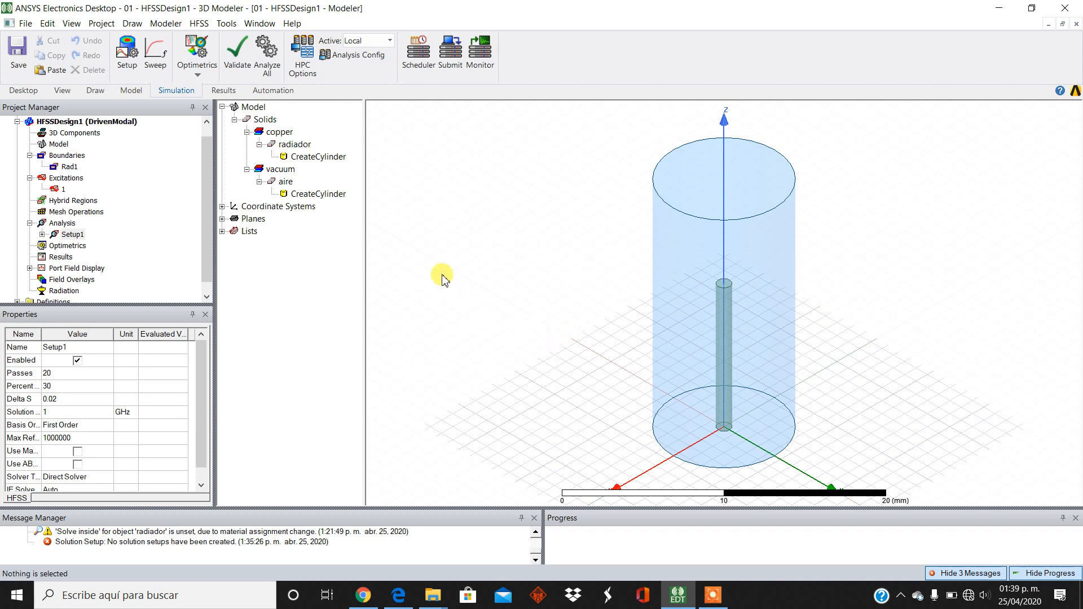
Analyze all setups in the design and enlarge the message and progress area to follow the simulation
{"action": "left_click", "coordinate": [268, 72]}
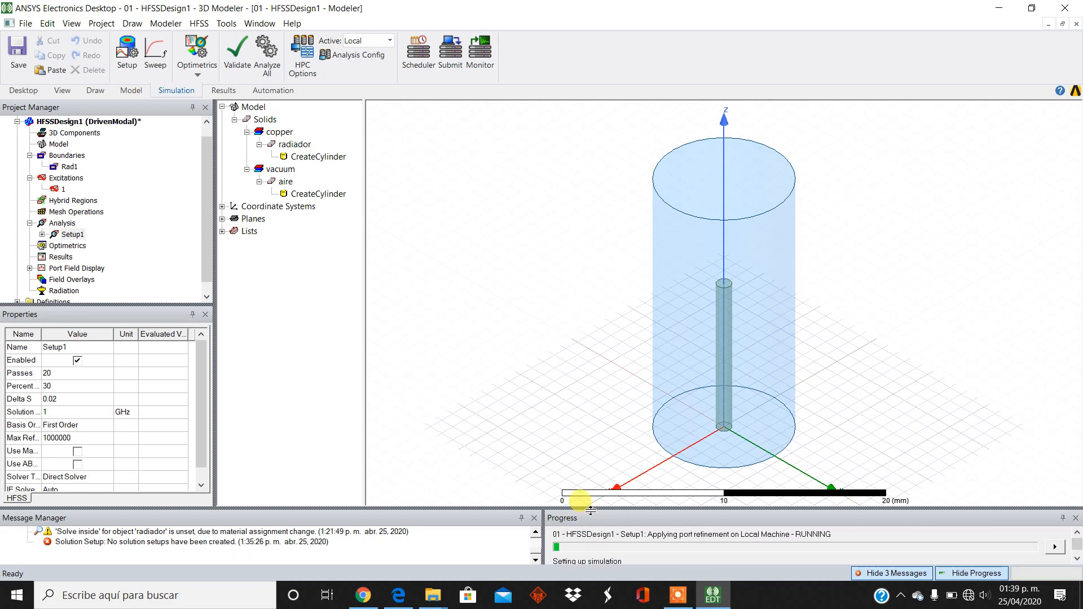
{"action": "left_click_drag", "start_coordinate": [591, 511], "coordinate": [592, 442]}
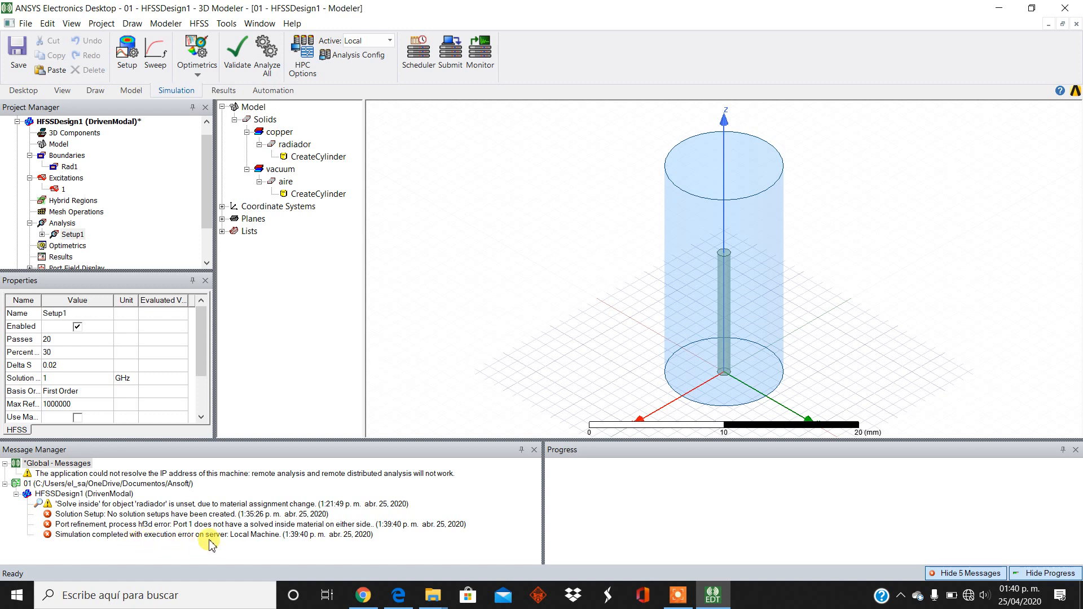
Clear the project and global messages, shrink the message area again, and save the project
{"action": "left_click", "coordinate": [303, 505]}
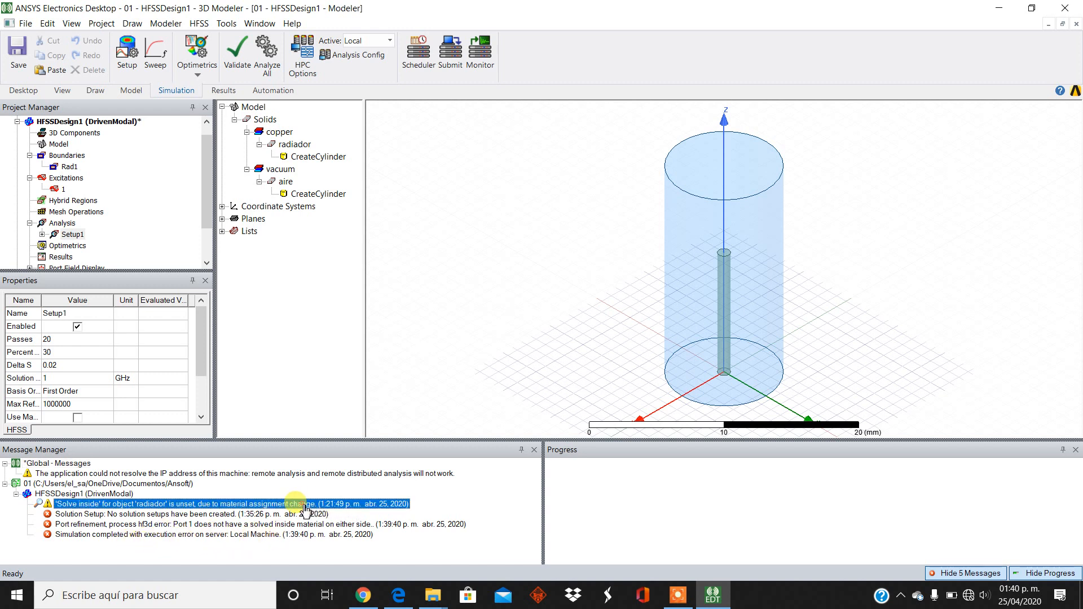
{"action": "right_click", "coordinate": [300, 503]}
{"action": "left_click", "coordinate": [319, 513]}
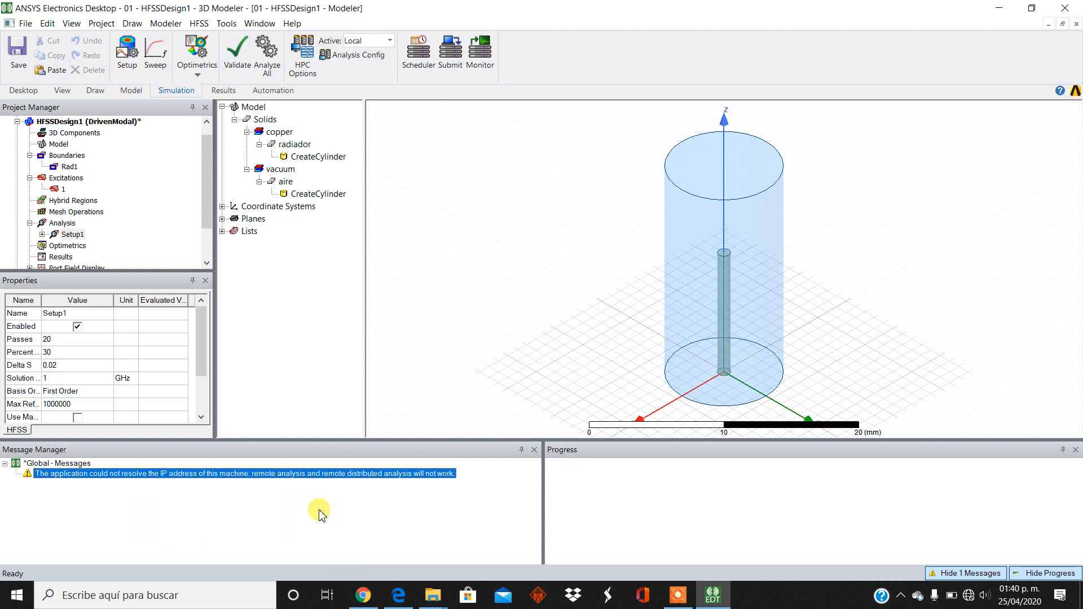
{"action": "right_click", "coordinate": [317, 472]}
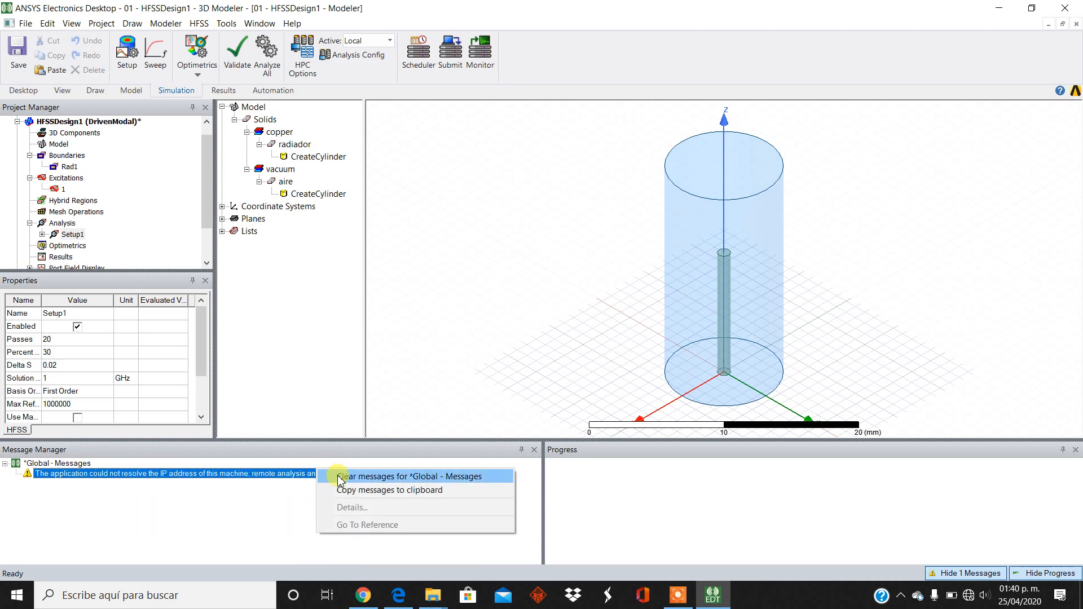
{"action": "left_click", "coordinate": [341, 478]}
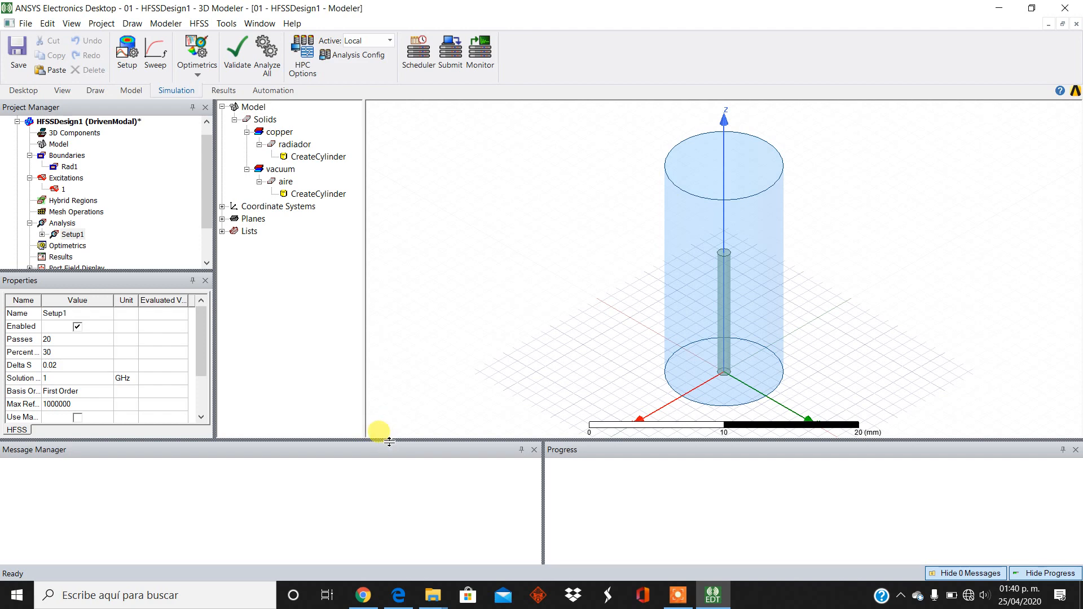
{"action": "left_click_drag", "start_coordinate": [389, 442], "coordinate": [382, 511]}
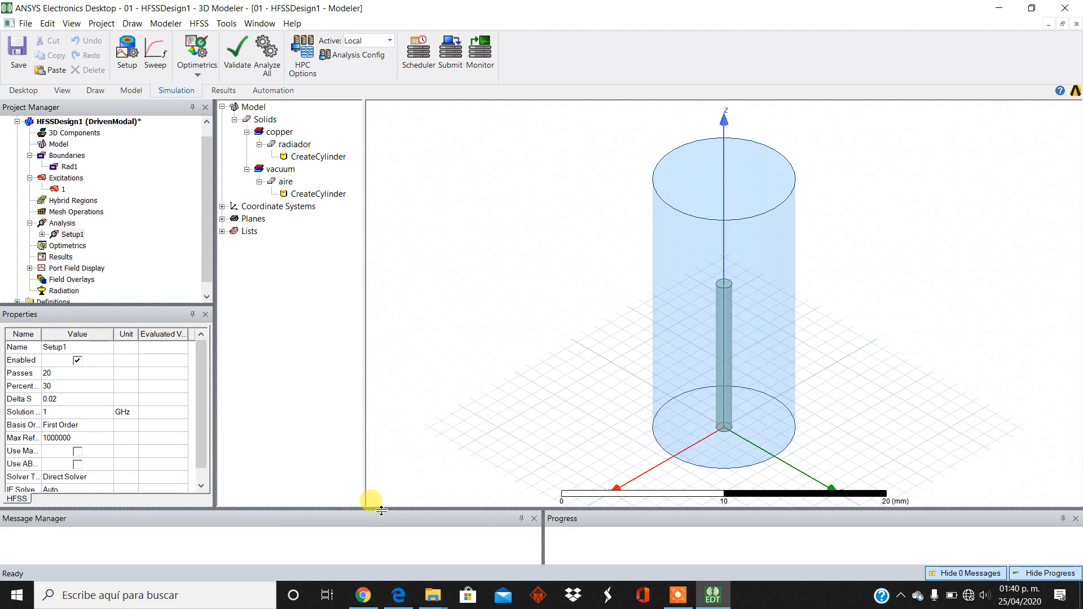
{"action": "left_click", "coordinate": [14, 50]}
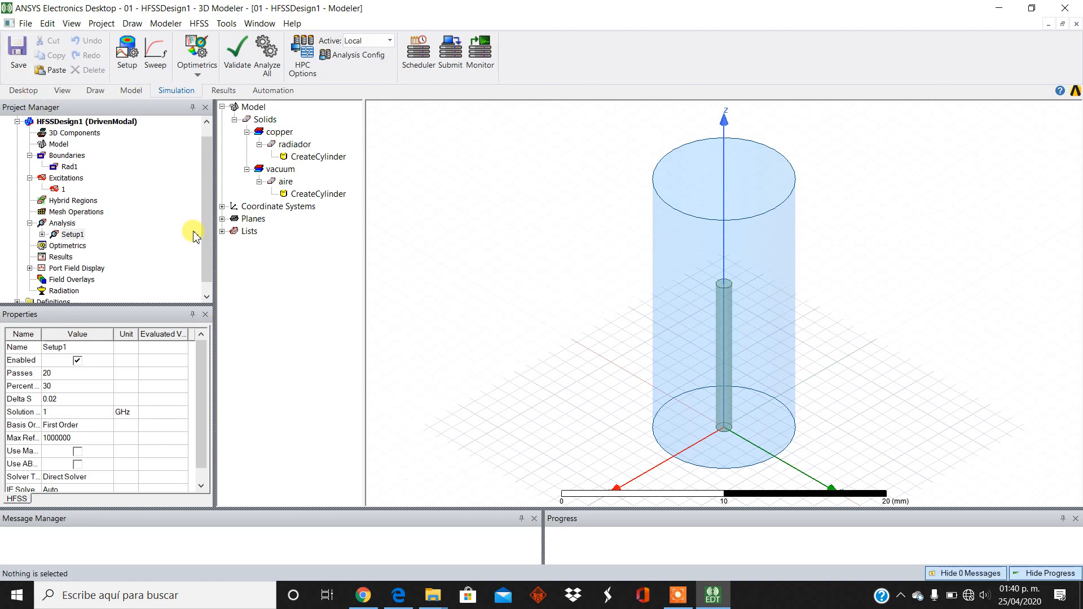
{"action": "scroll", "coordinate": [210, 286], "scroll_direction": "down", "scroll_amount": 1}
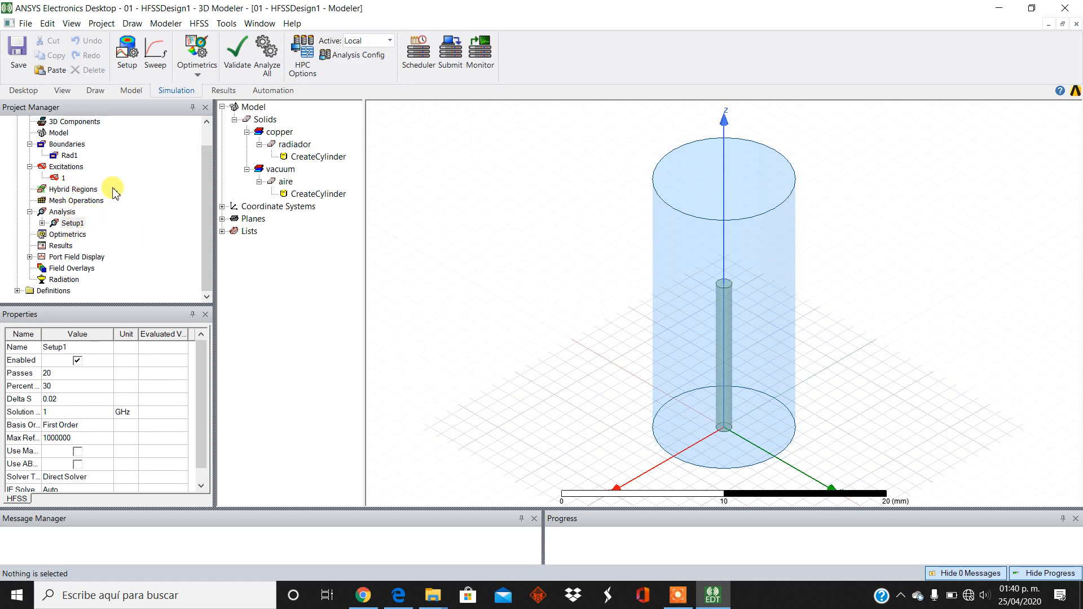
Review the matrix data and convergence of Setup1 in the design's solution data, and close the solutions window
{"action": "left_click", "coordinate": [60, 247]}
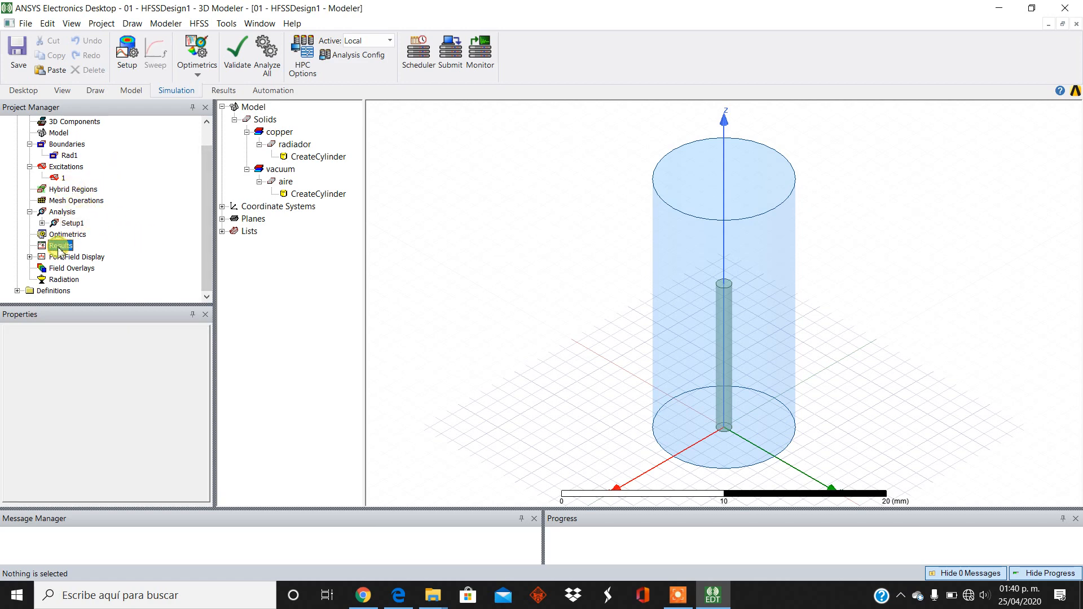
{"action": "right_click", "coordinate": [60, 248]}
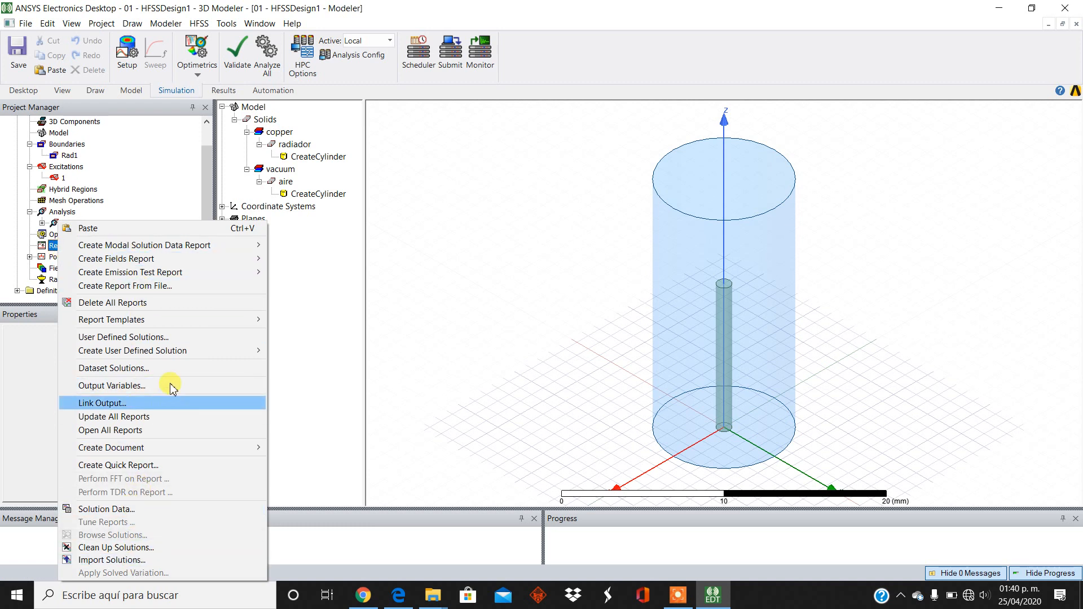
{"action": "mouse_move", "coordinate": [219, 254]}
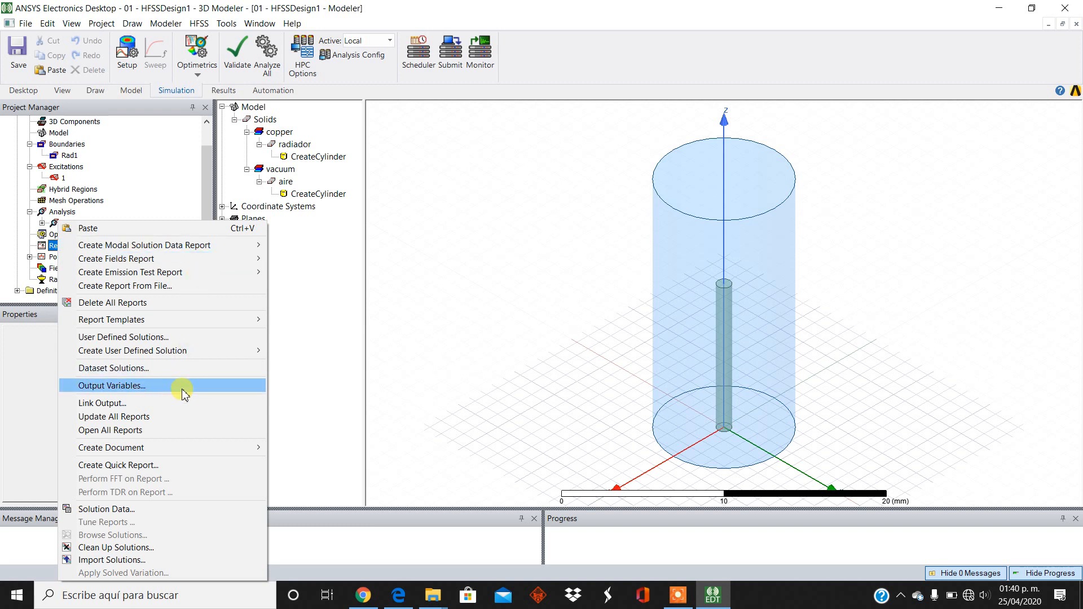
{"action": "left_click", "coordinate": [144, 512]}
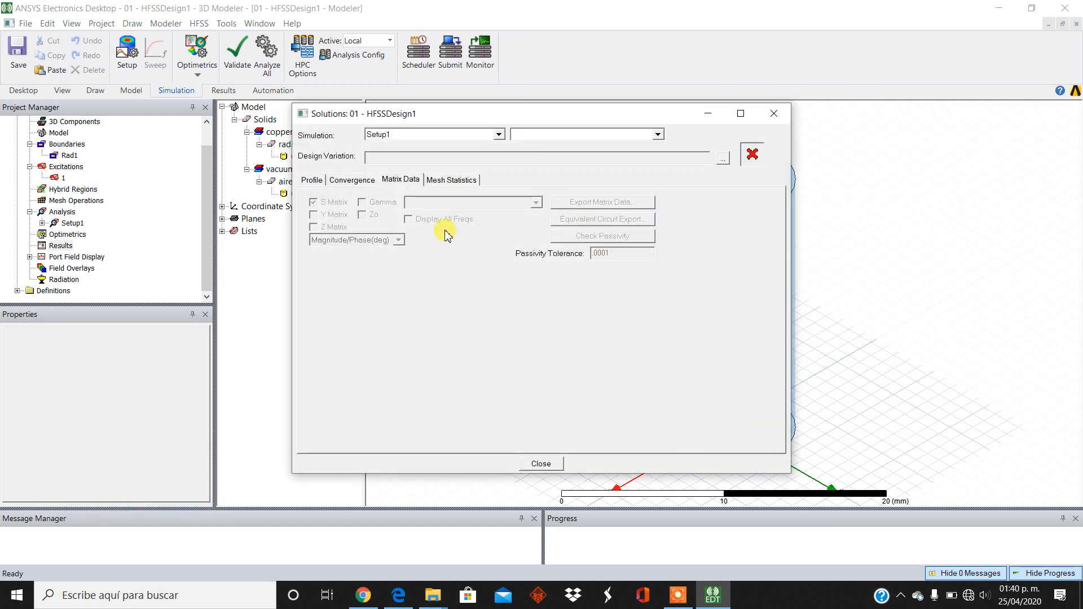
{"action": "left_click", "coordinate": [361, 179]}
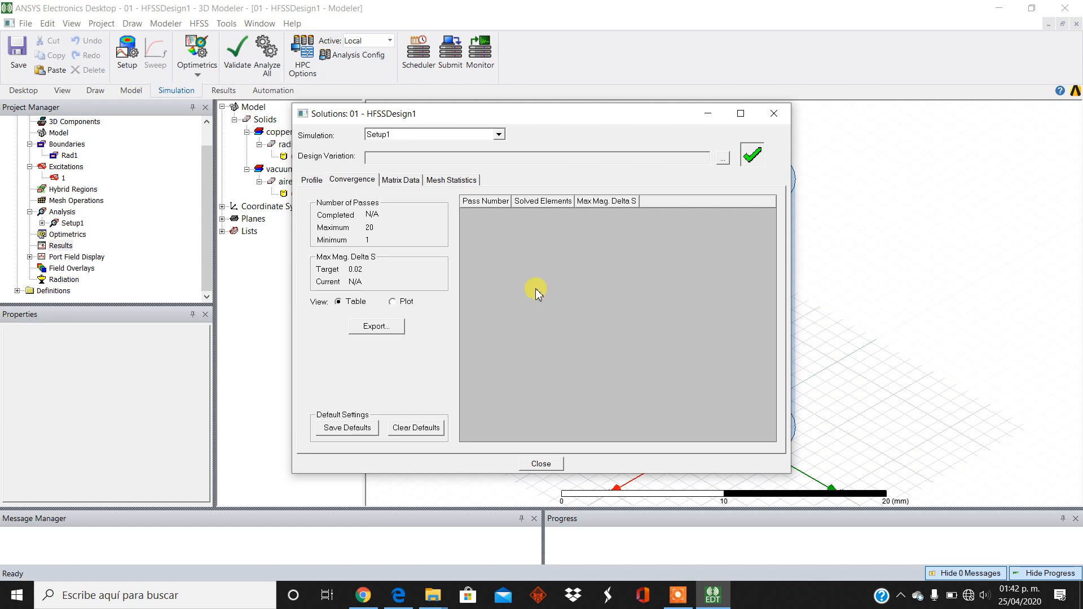
{"action": "left_click", "coordinate": [541, 463]}
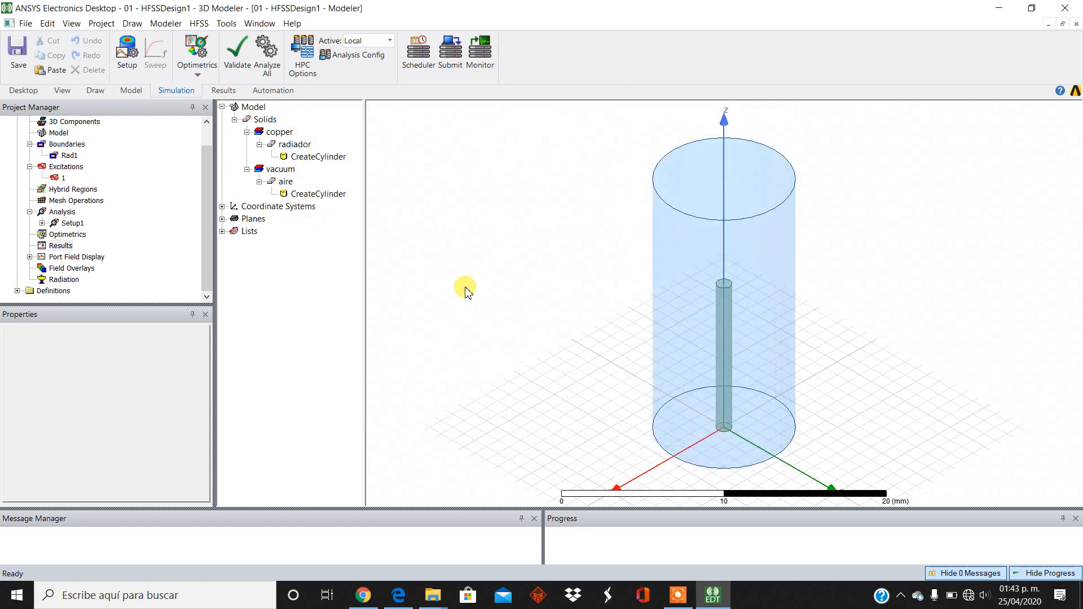